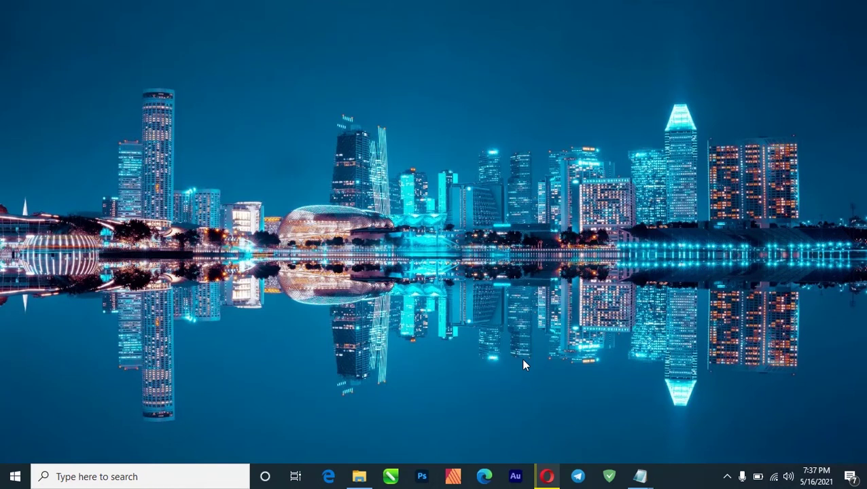
# - Open Task Manager from the desktop
pyautogui.rightClick(690, 483)
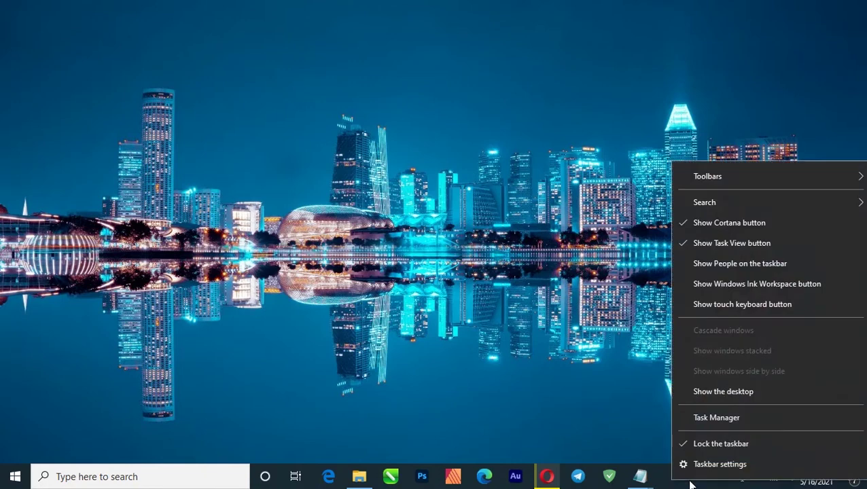
pyautogui.click(707, 417)
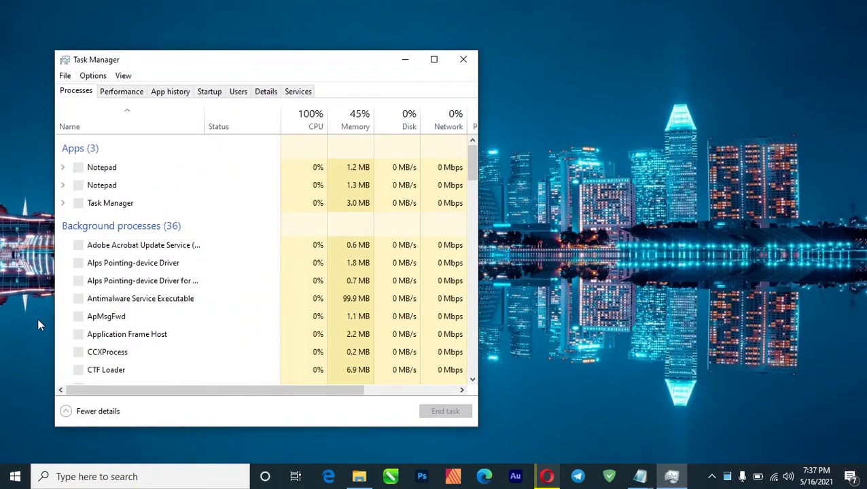
pyautogui.click(17, 479)
pyautogui.rightClick(17, 479)
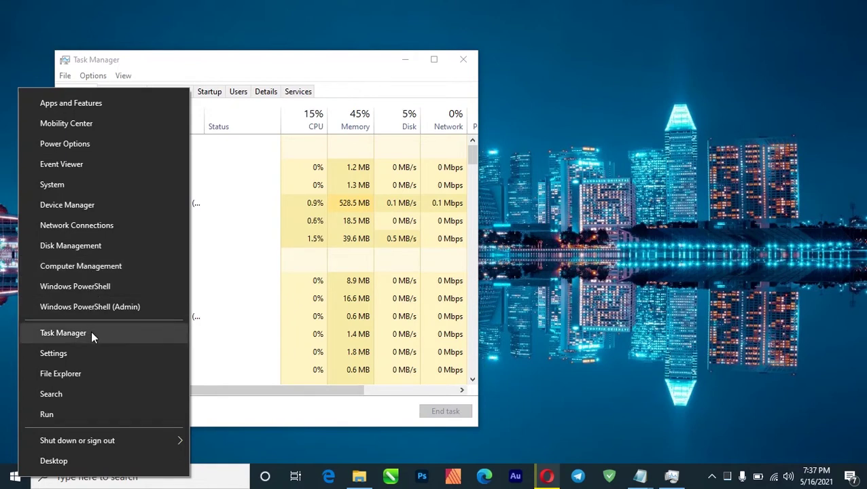
pyautogui.click(7, 484)
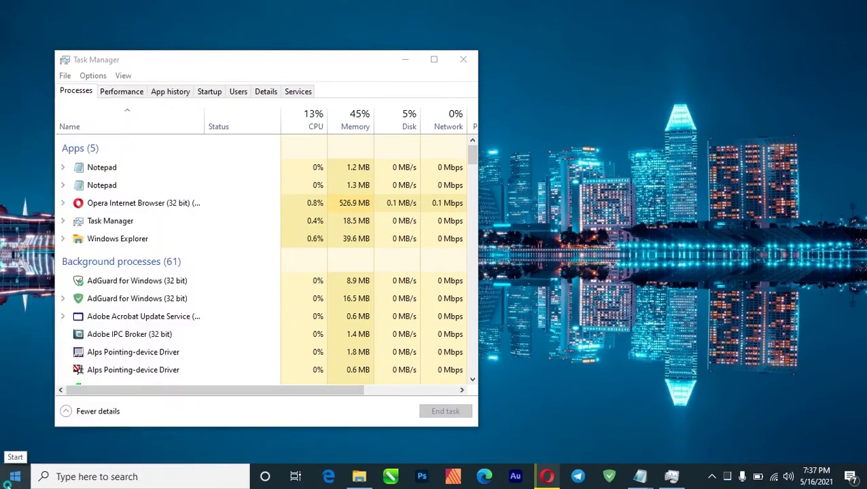
pyautogui.click(8, 482)
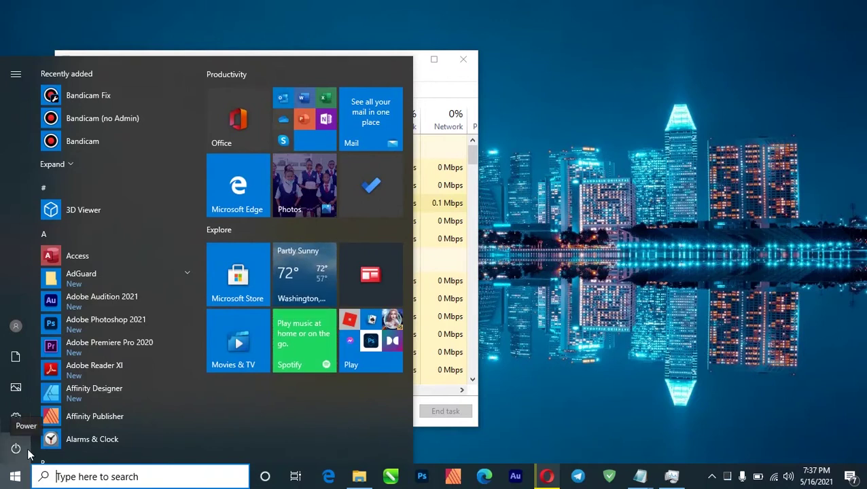
pyautogui.press('super')
pyautogui.press('super')
pyautogui.write('start')
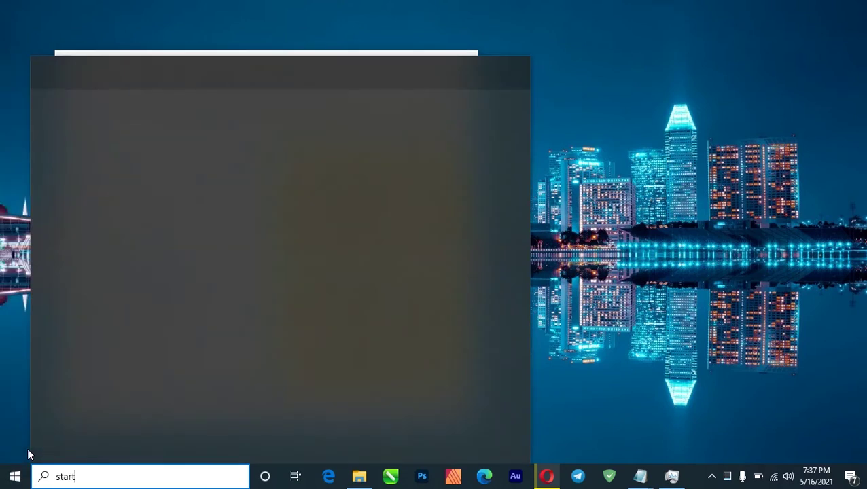
pyautogui.write(' ma')
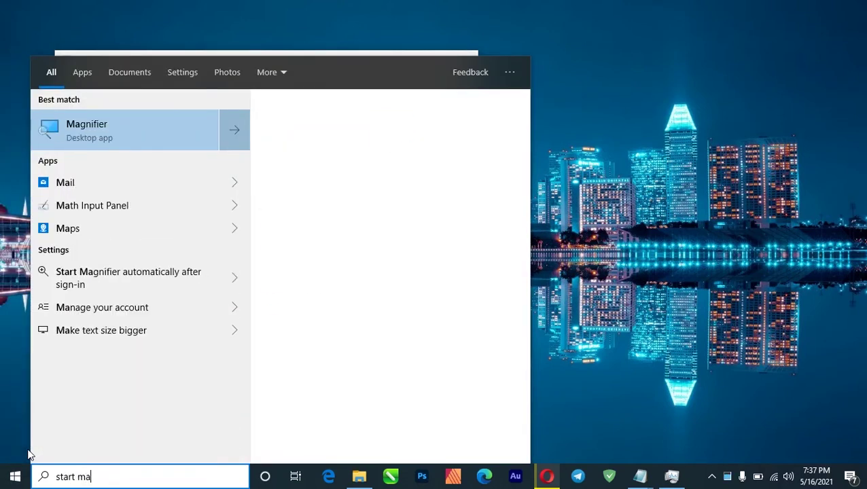
pyautogui.press('BackSpace')
pyautogui.press('BackSpace')
pyautogui.press('BackSpace')
pyautogui.press('BackSpace')
pyautogui.press('BackSpace')
pyautogui.press('BackSpace')
pyautogui.press('BackSpace')
pyautogui.press('BackSpace')
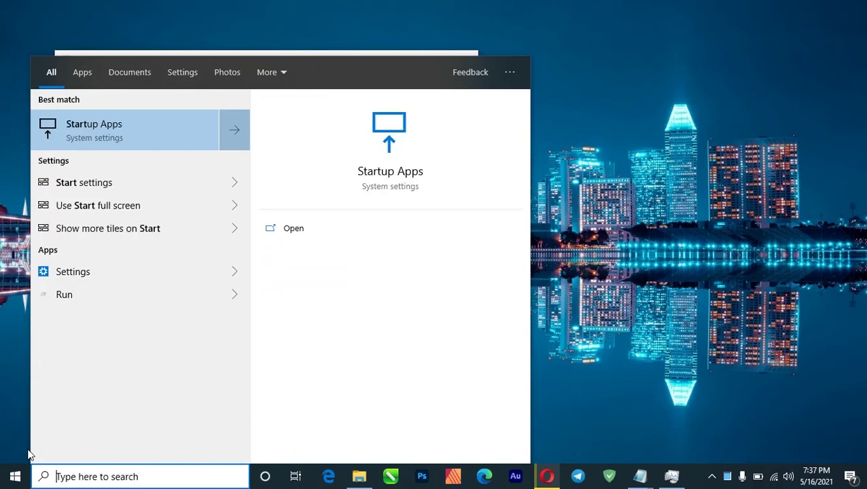
# - Search Windows for "task" and bring up Task Manager from the results
pyautogui.write('tas')
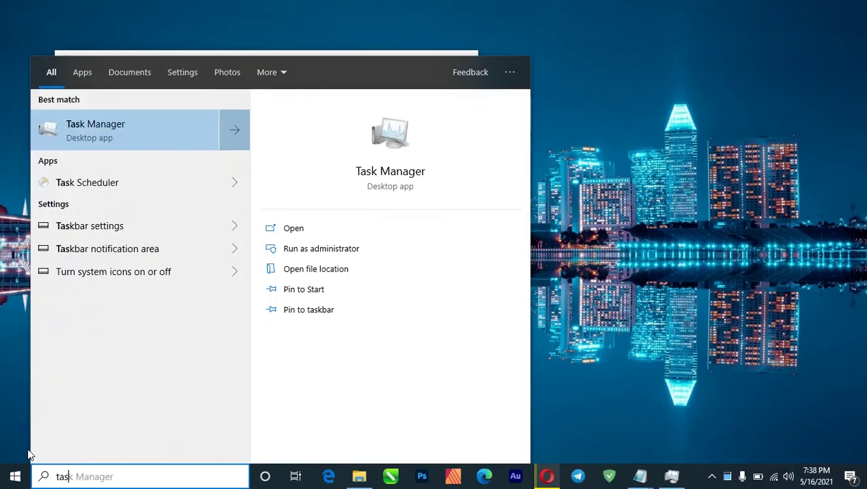
pyautogui.write('k')
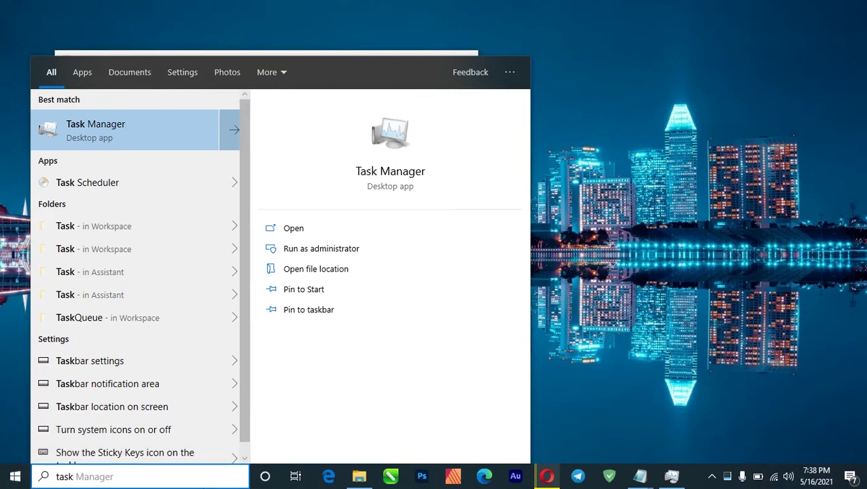
pyautogui.press('Return')
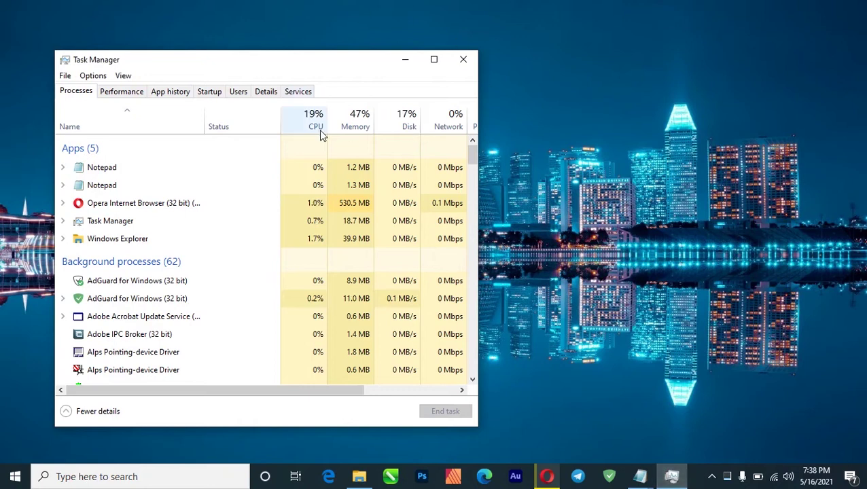
# - Move the Task Manager window nearer the middle of the desktop and end the Opera Internet Browser task
pyautogui.moveTo(362, 61); pyautogui.dragTo(484, 47)
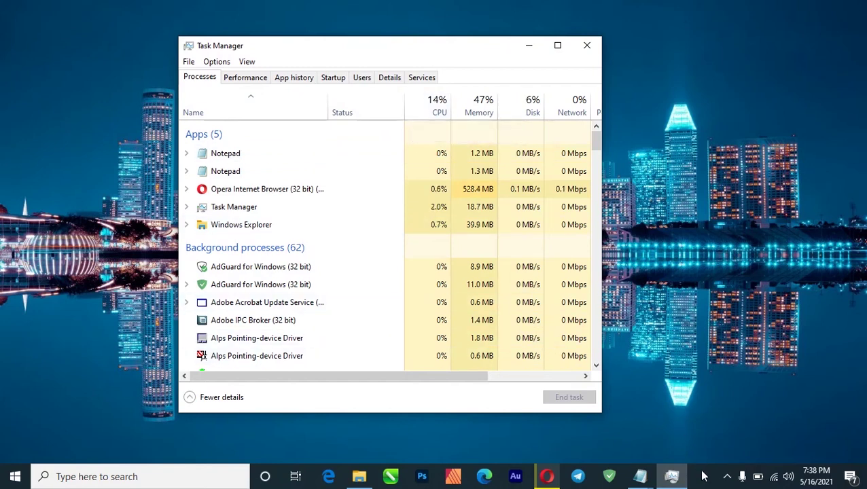
pyautogui.click(671, 476)
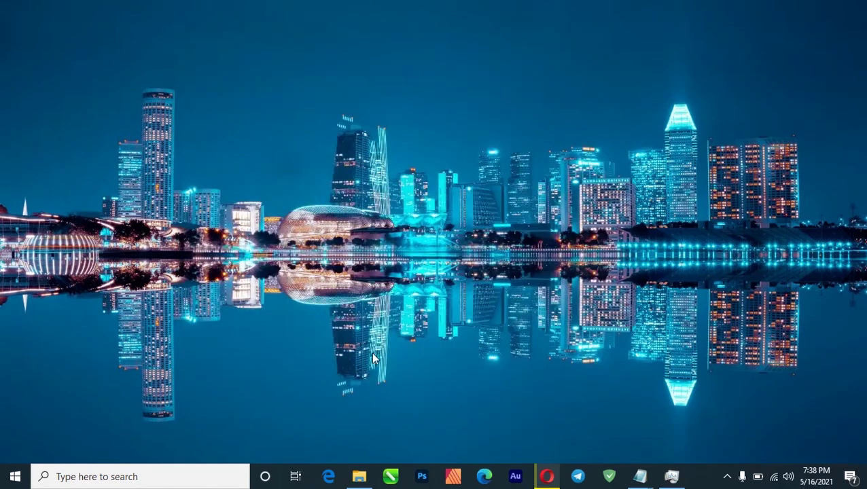
pyautogui.click(671, 476)
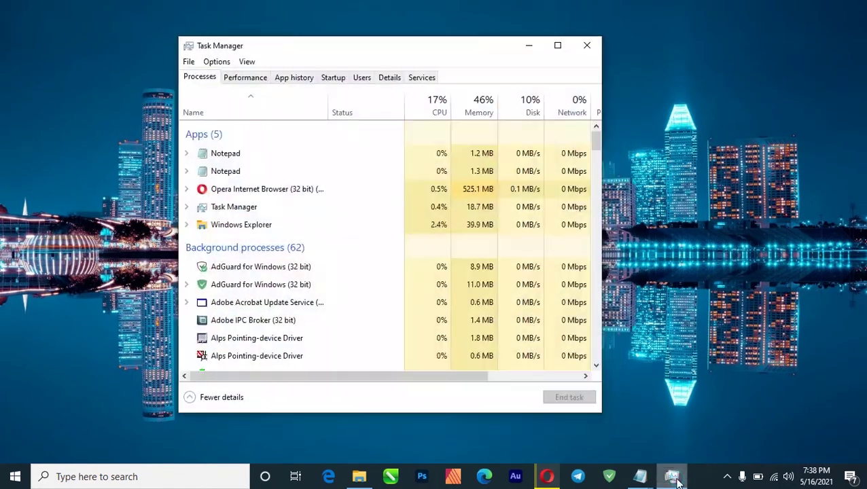
pyautogui.click(303, 189)
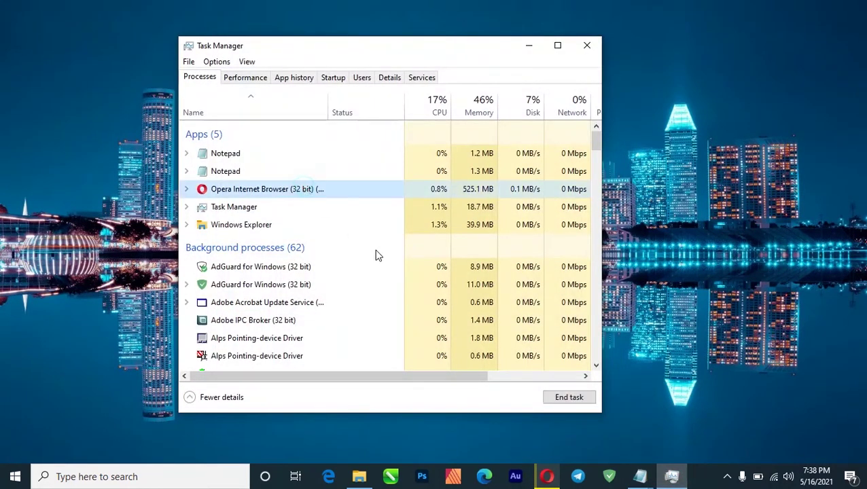
pyautogui.click(557, 399)
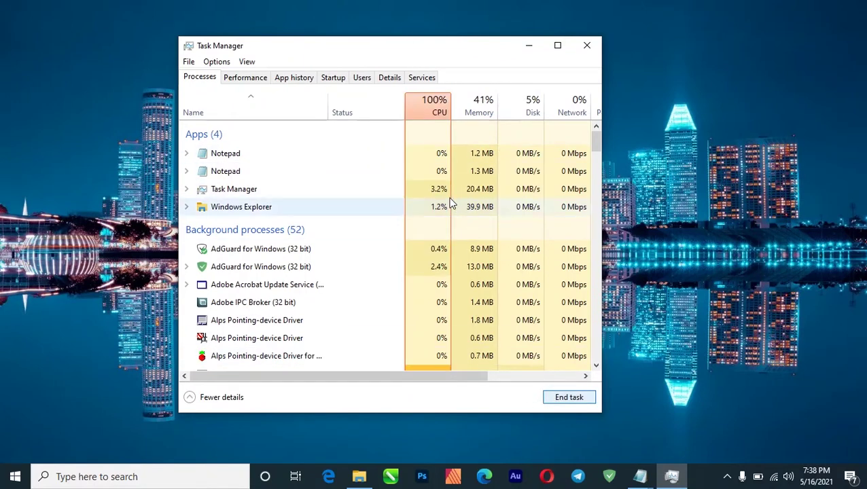
# - End the CCXProcess task among the background processes
pyautogui.click(265, 304)
pyautogui.scroll(-4, 309, 317)
pyautogui.scroll(-3, 310, 321)
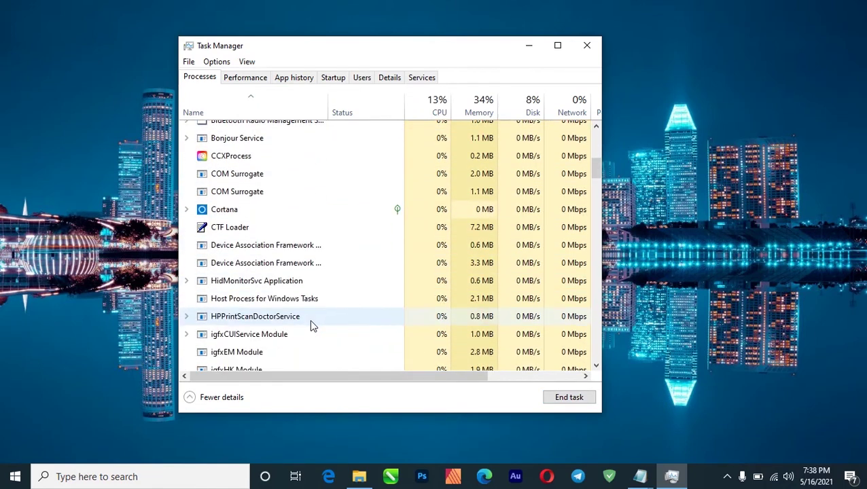
pyautogui.click(267, 157)
pyautogui.click(560, 399)
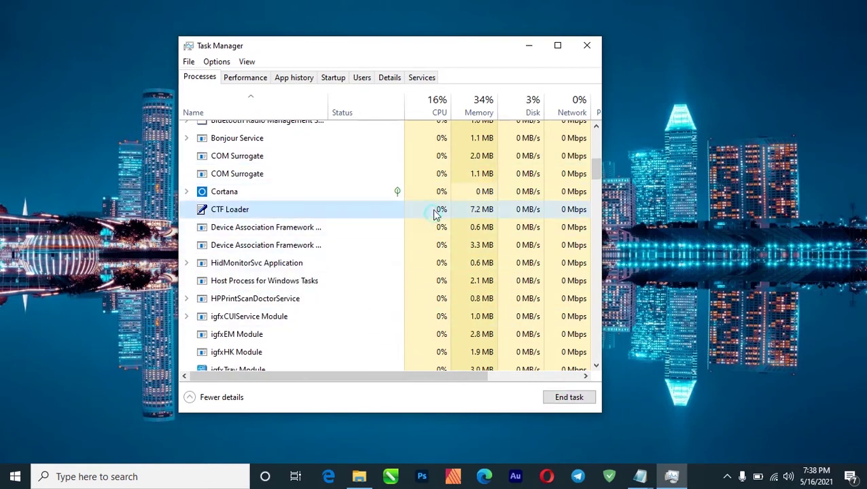
pyautogui.scroll(7, 435, 216)
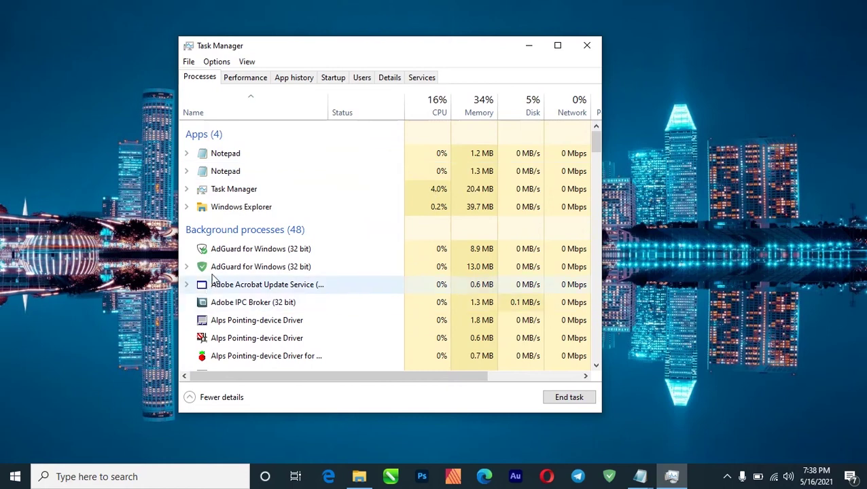
# - Bring up the Eso Windows Services Optimizer folder window and close it
pyautogui.click(246, 267)
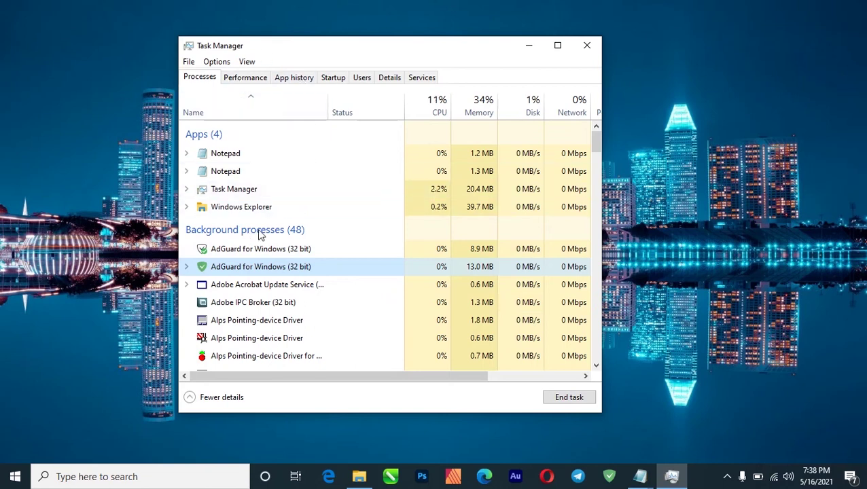
pyautogui.click(249, 100)
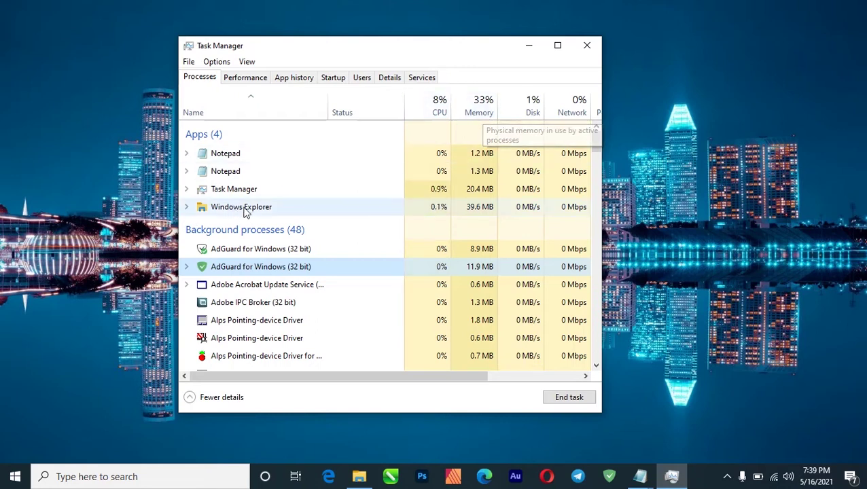
pyautogui.click(359, 477)
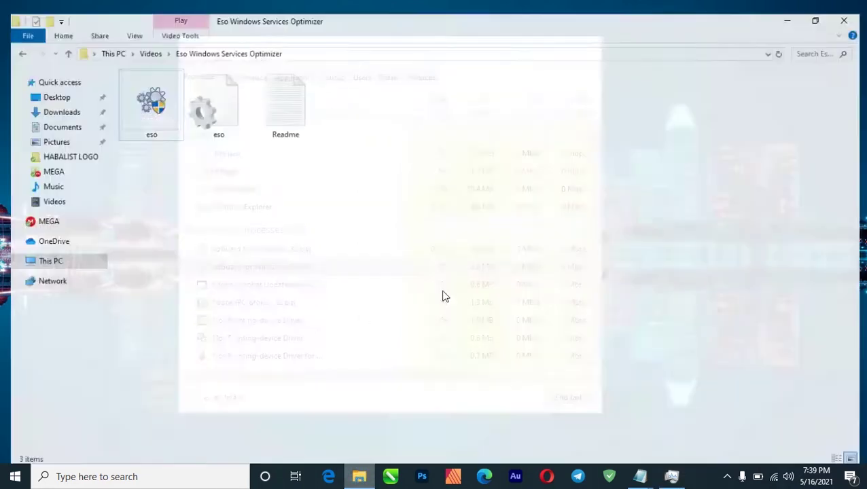
pyautogui.click(848, 10)
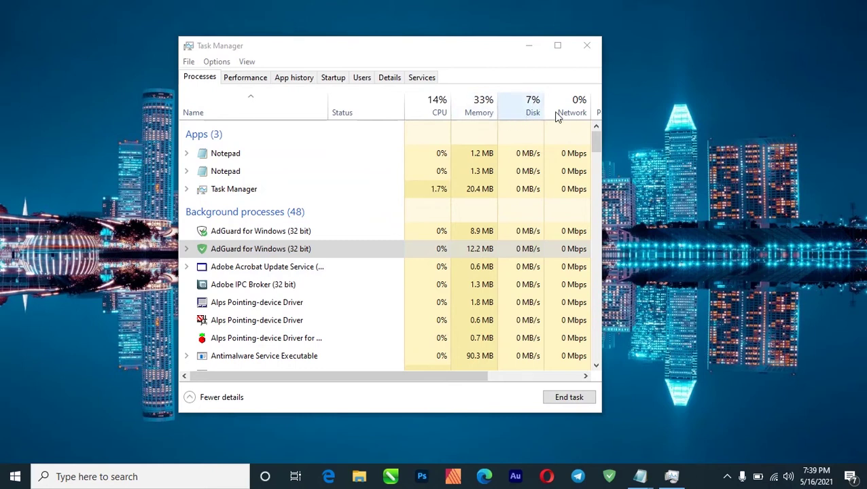
# - Sort the running processes by disk usage and examine the CPU performance graph
pyautogui.click(531, 113)
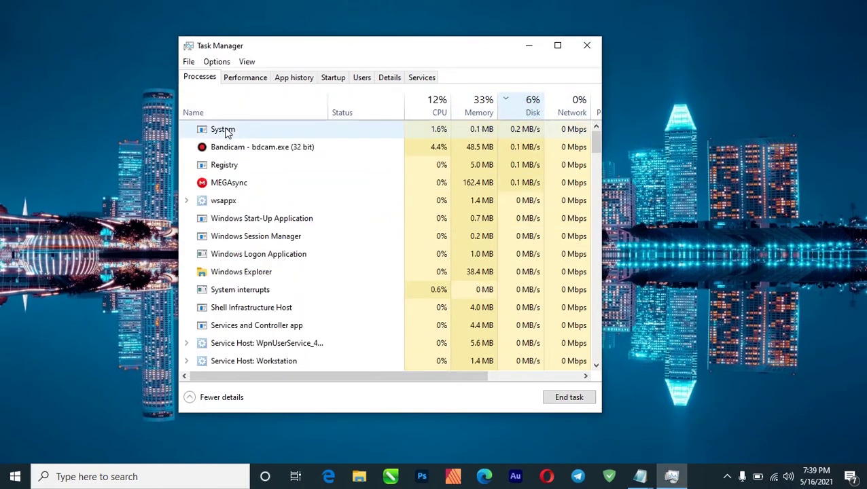
pyautogui.click(238, 80)
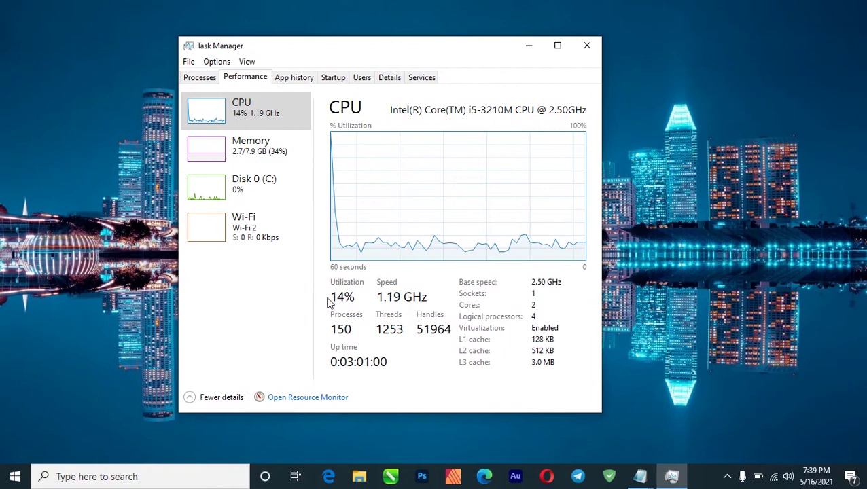
pyautogui.click(200, 77)
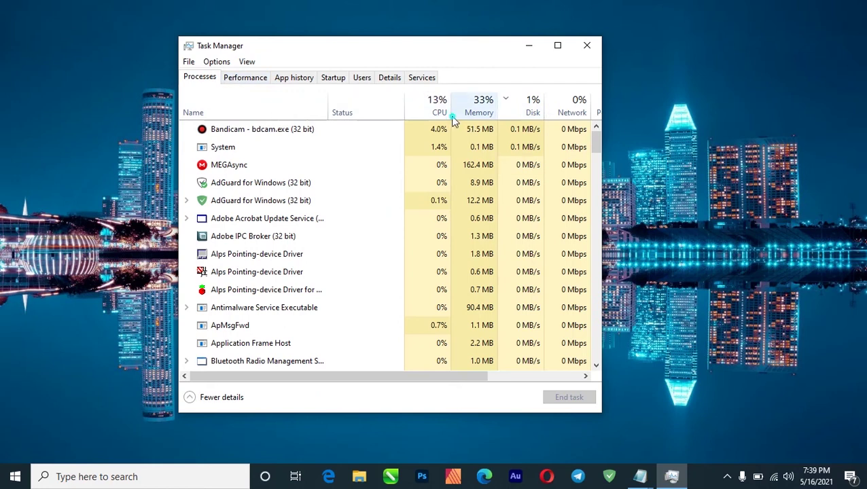
pyautogui.click(238, 80)
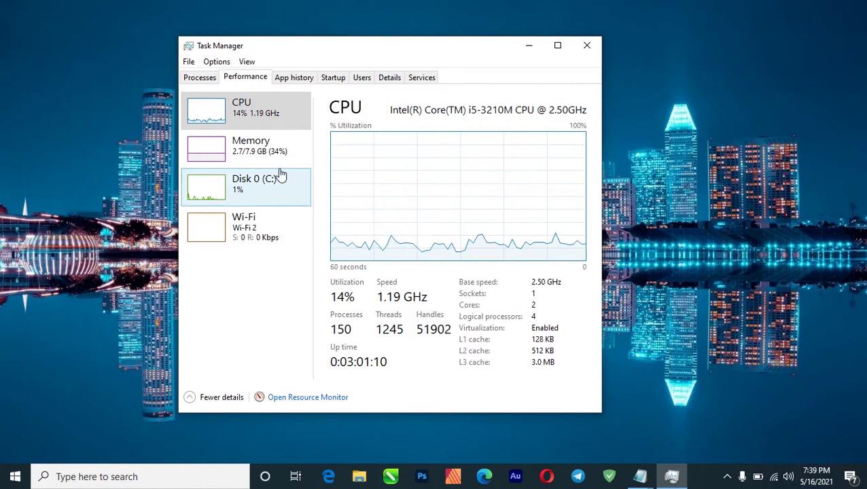
# - Disable Microsoft OneDrive in the list of startup programs
pyautogui.click(334, 80)
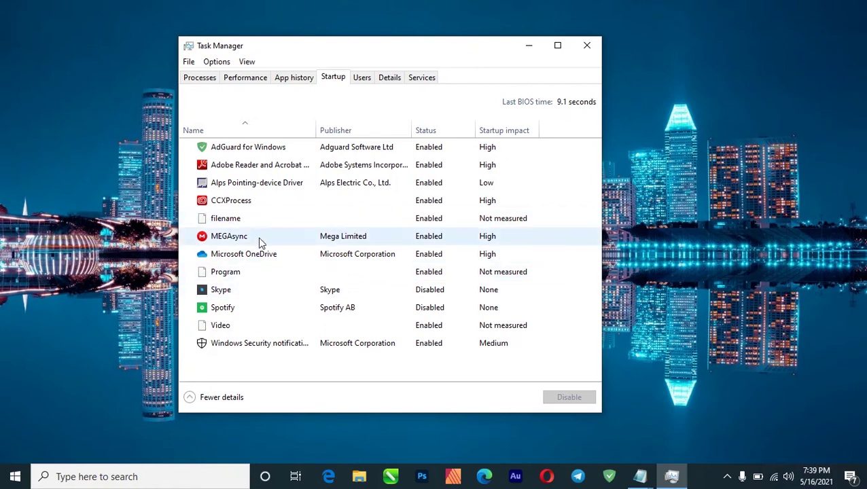
pyautogui.click(258, 256)
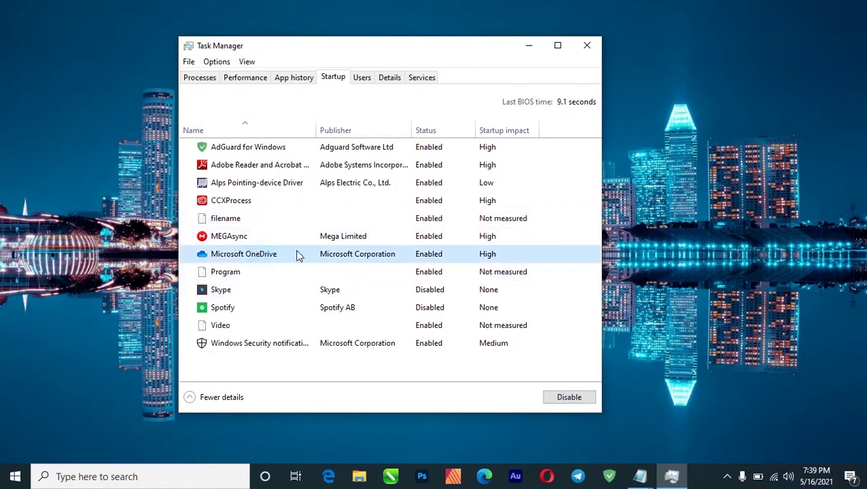
pyautogui.rightClick(433, 256)
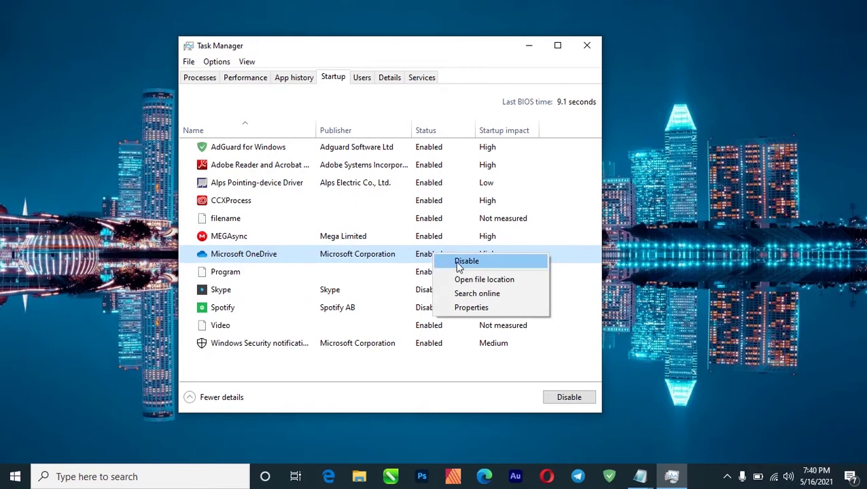
pyautogui.click(455, 263)
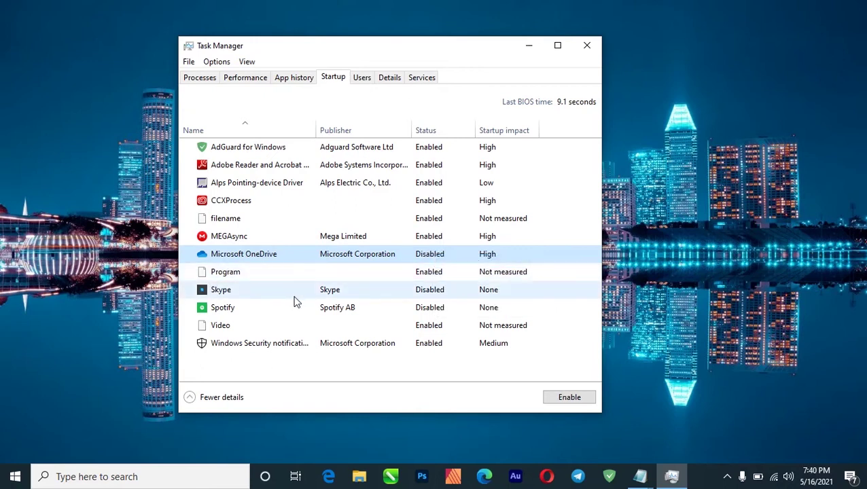
# - Disable the startup entry named Program
pyautogui.click(354, 271)
pyautogui.rightClick(422, 275)
pyautogui.click(454, 279)
# - Check the Skype and Spotify startup entries and disable the entry named Video
pyautogui.click(235, 292)
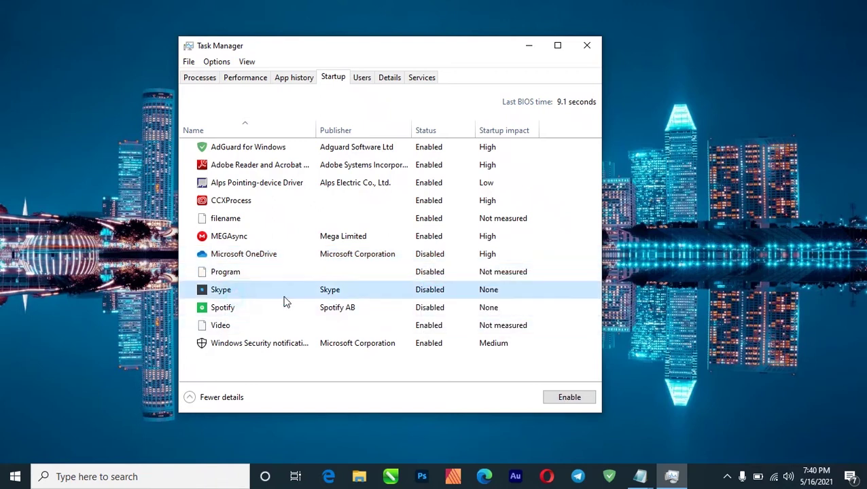
pyautogui.click(429, 312)
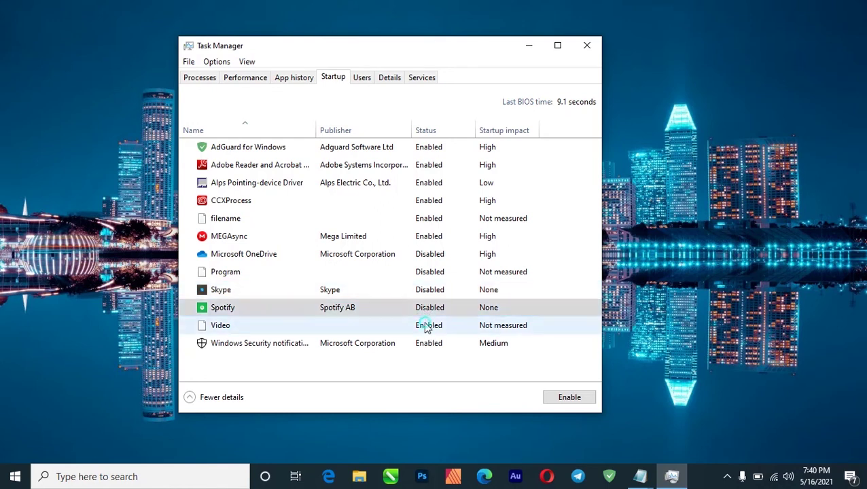
pyautogui.click(424, 326)
pyautogui.rightClick(426, 327)
pyautogui.click(451, 331)
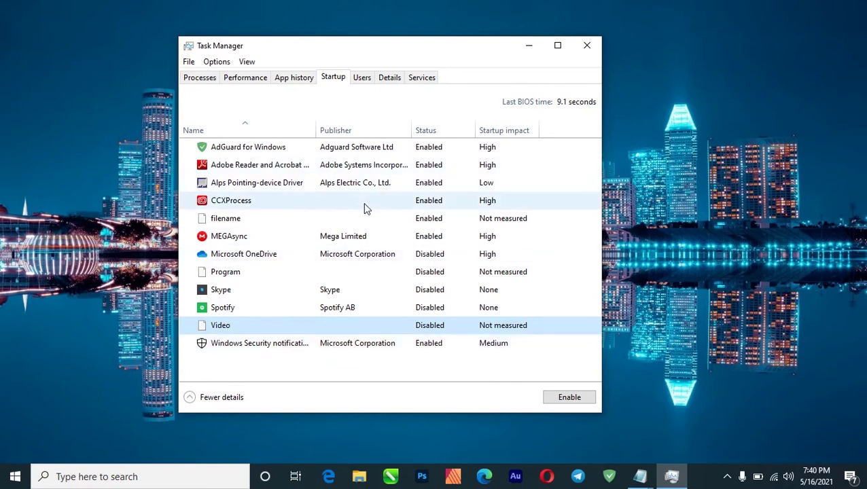
# - Disable the Alps Pointing-device Driver and CCXProcess entries in the list of startup programs
pyautogui.rightClick(429, 190)
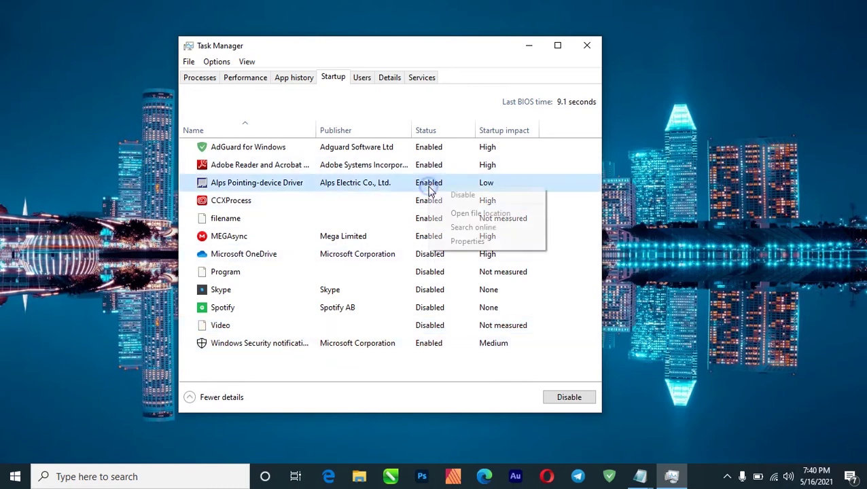
pyautogui.click(447, 197)
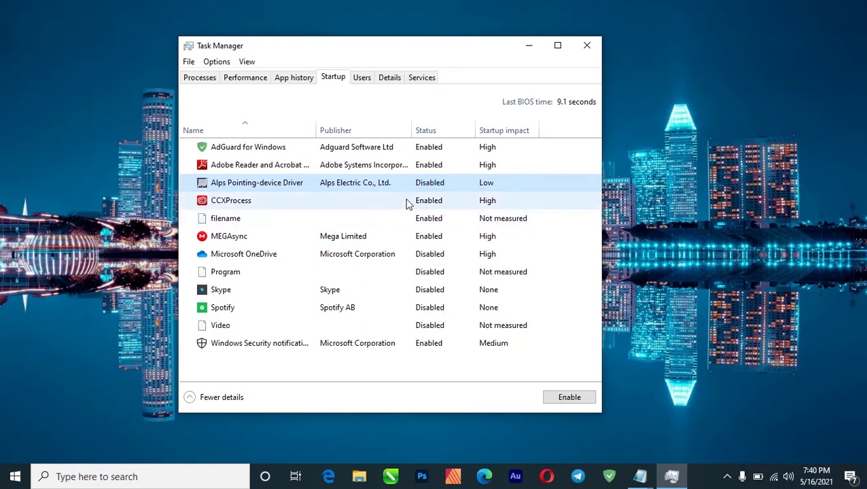
pyautogui.rightClick(421, 202)
pyautogui.click(436, 210)
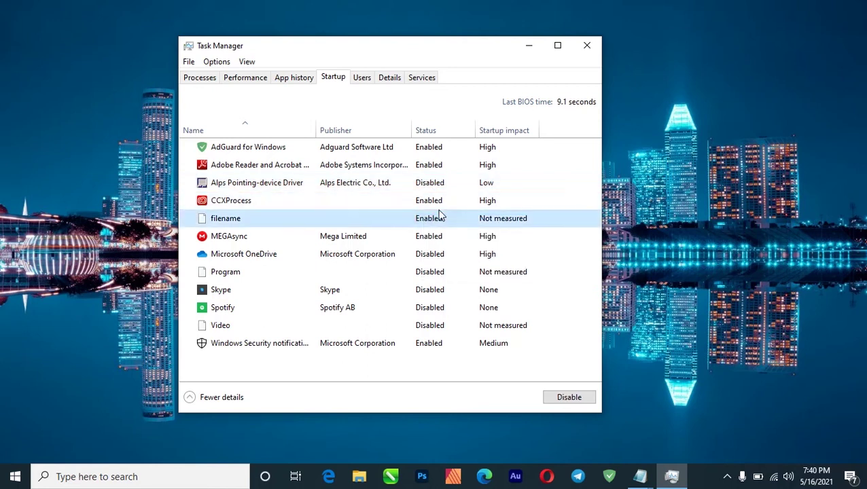
pyautogui.rightClick(448, 206)
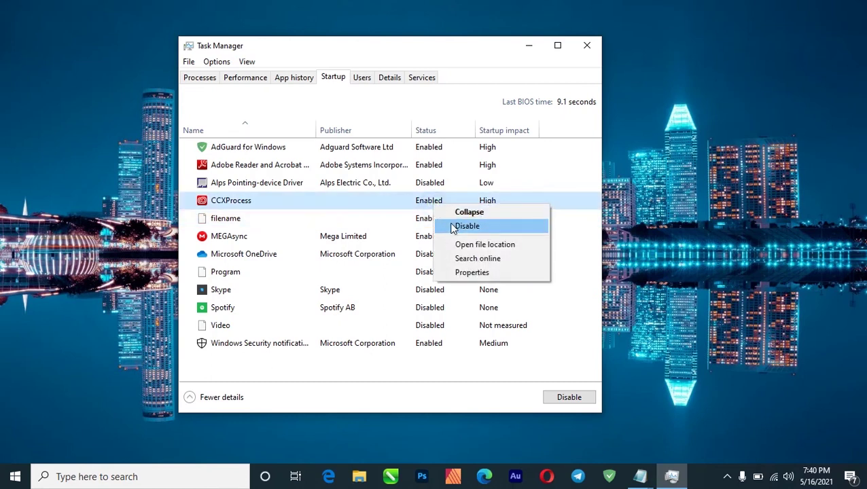
pyautogui.click(466, 226)
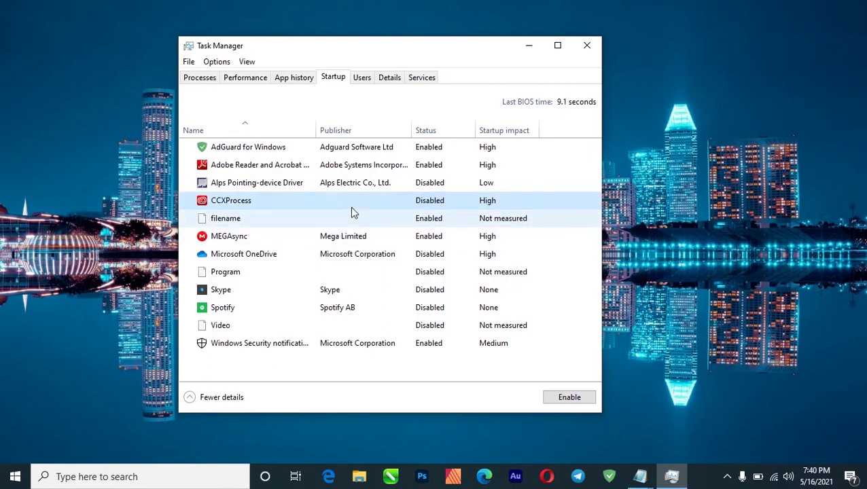
# - Disable the startup entry named filename and check the Microsoft OneDrive and MEGAsync entries
pyautogui.rightClick(434, 221)
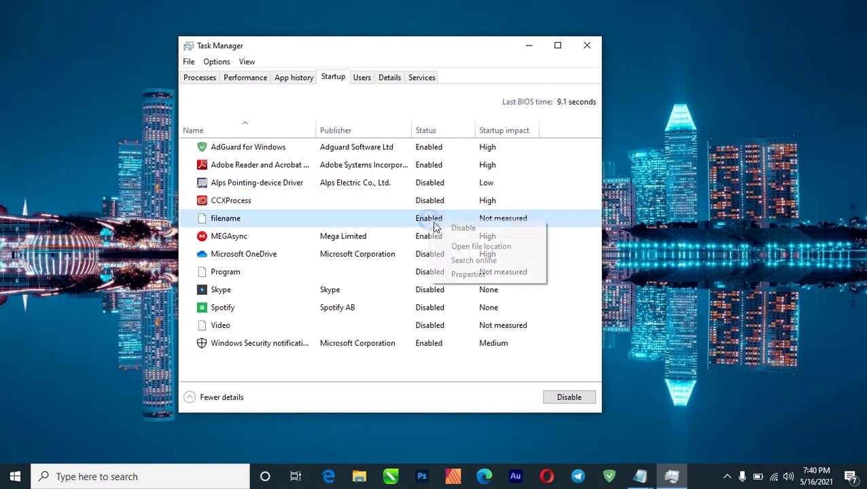
pyautogui.click(450, 229)
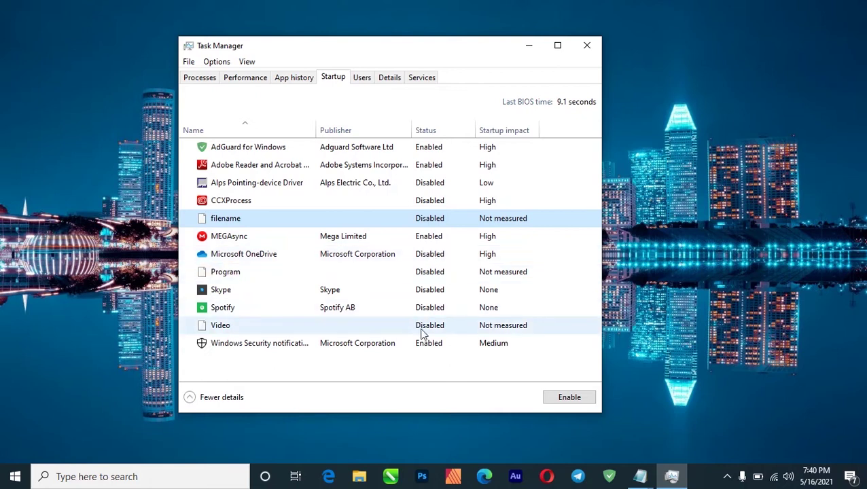
pyautogui.click(424, 254)
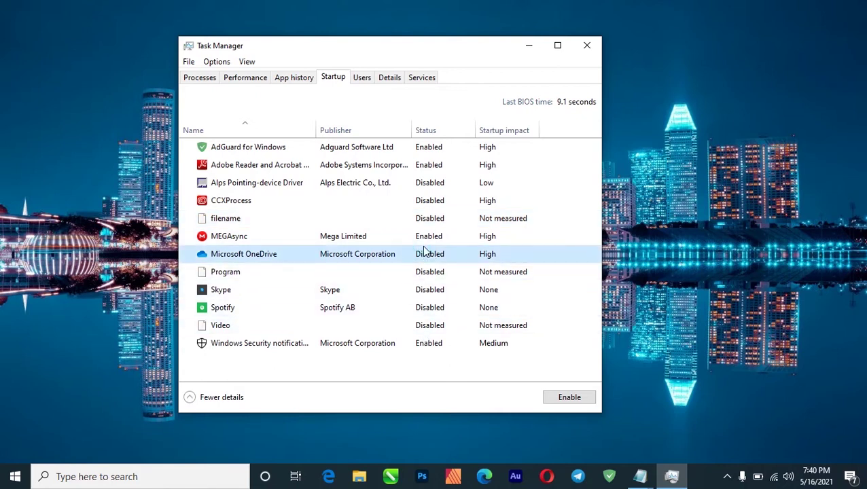
pyautogui.click(425, 239)
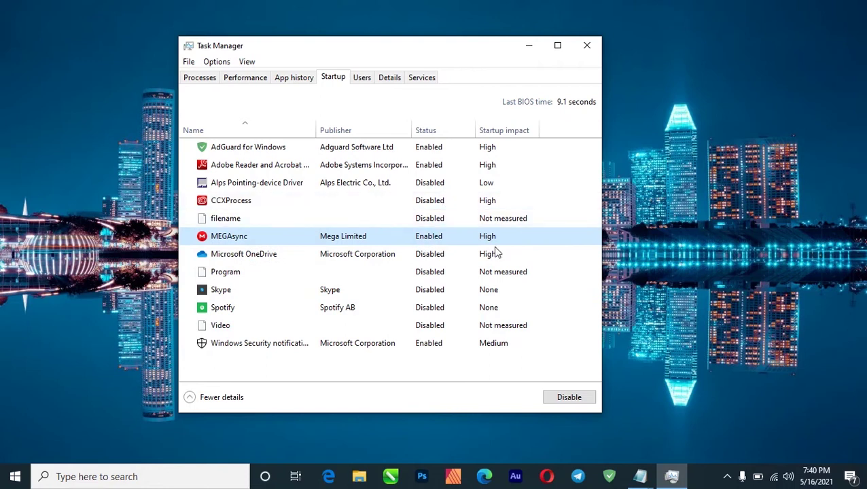
pyautogui.click(192, 399)
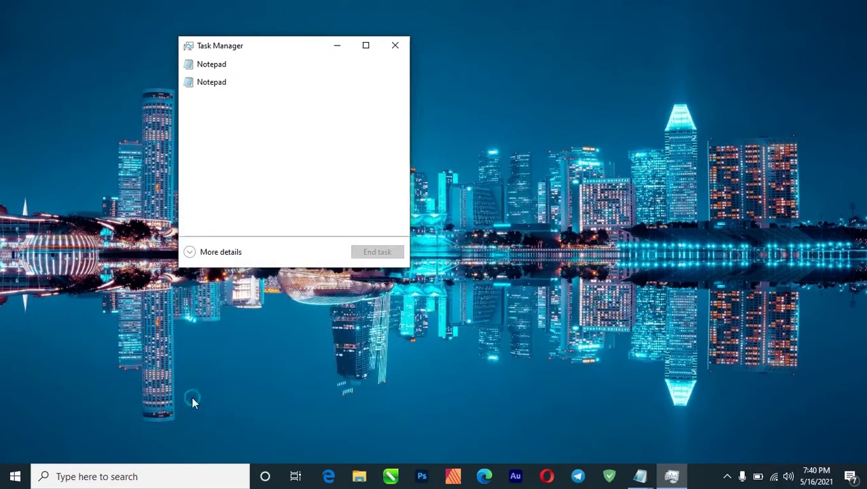
pyautogui.click(190, 252)
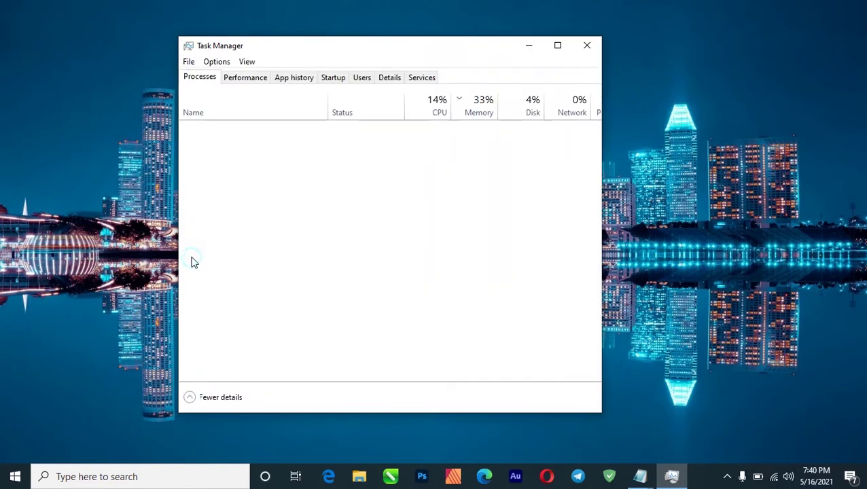
pyautogui.click(337, 79)
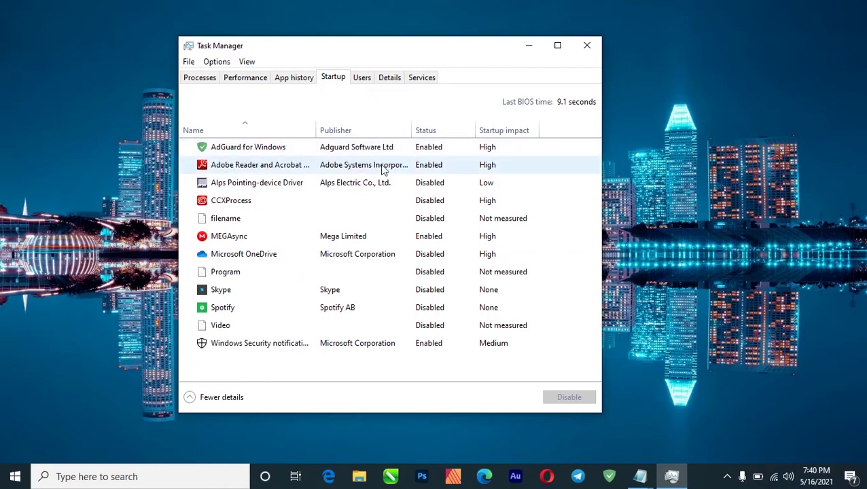
# - Disable the Adobe Reader and Acrobat startup entry and close Task Manager
pyautogui.rightClick(425, 168)
pyautogui.click(445, 189)
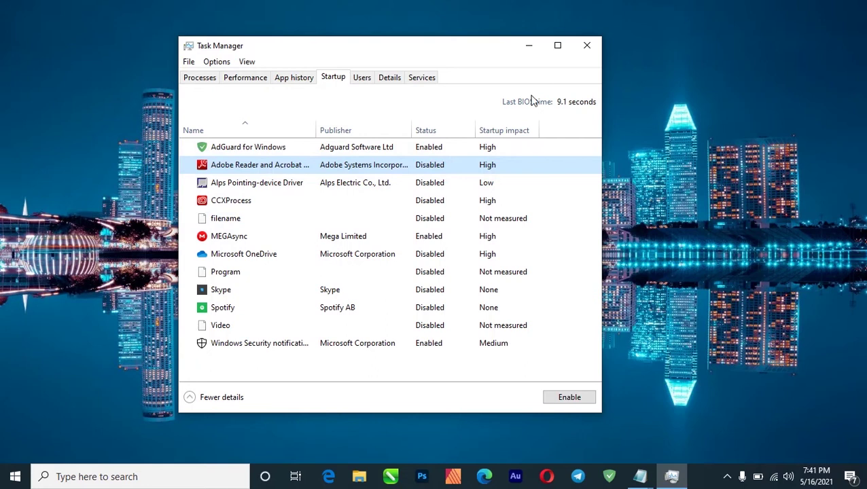
pyautogui.click(586, 46)
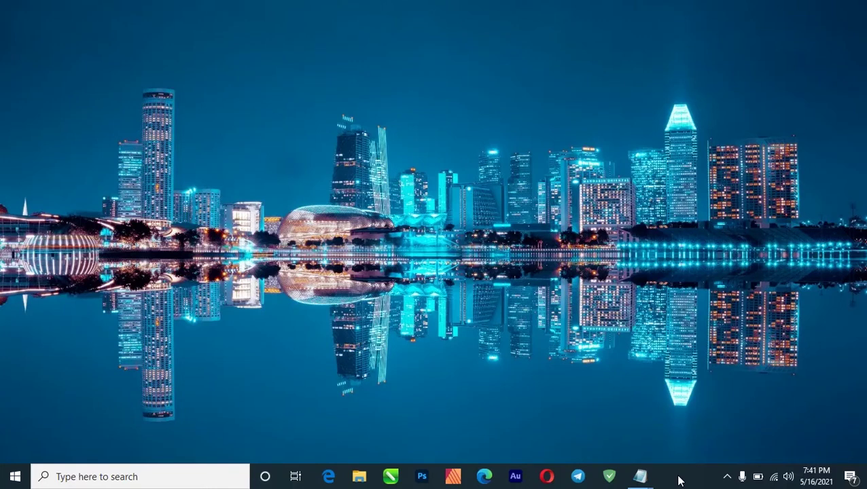
# - Open the Apps & features list in Windows Settings and maximize the window
pyautogui.rightClick(24, 477)
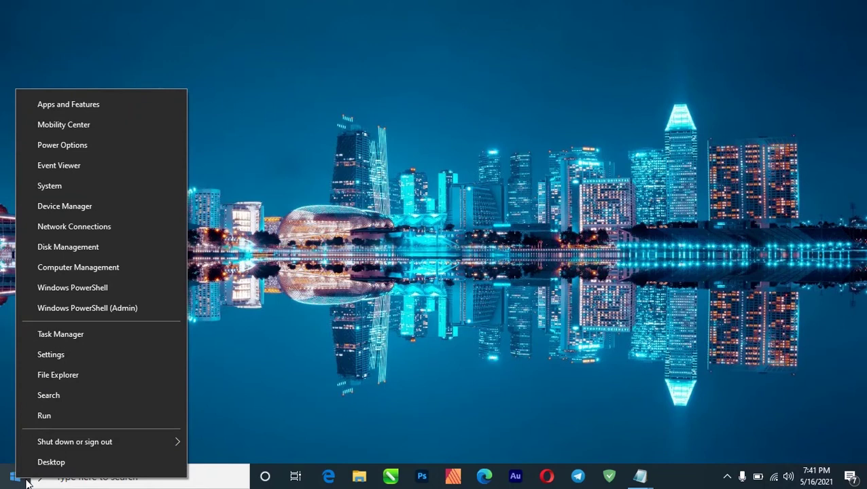
pyautogui.click(66, 356)
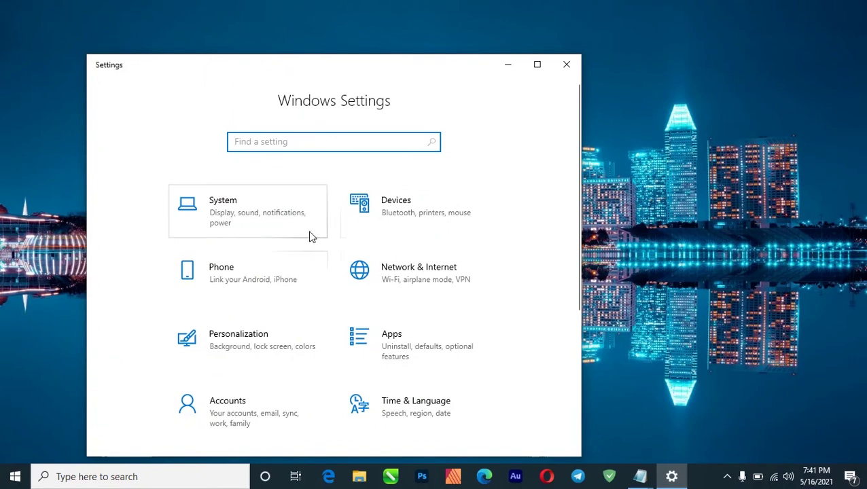
pyautogui.scroll(-2, 318, 275)
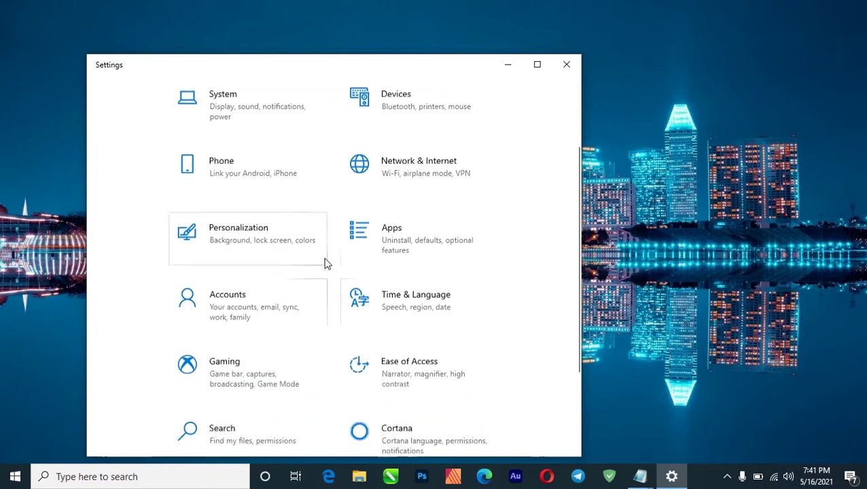
pyautogui.click(403, 219)
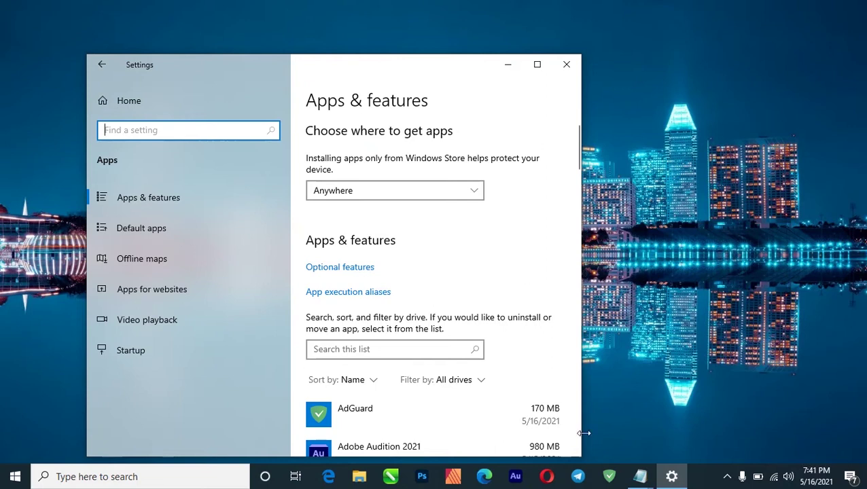
pyautogui.scroll(-3, 484, 349)
pyautogui.click(538, 67)
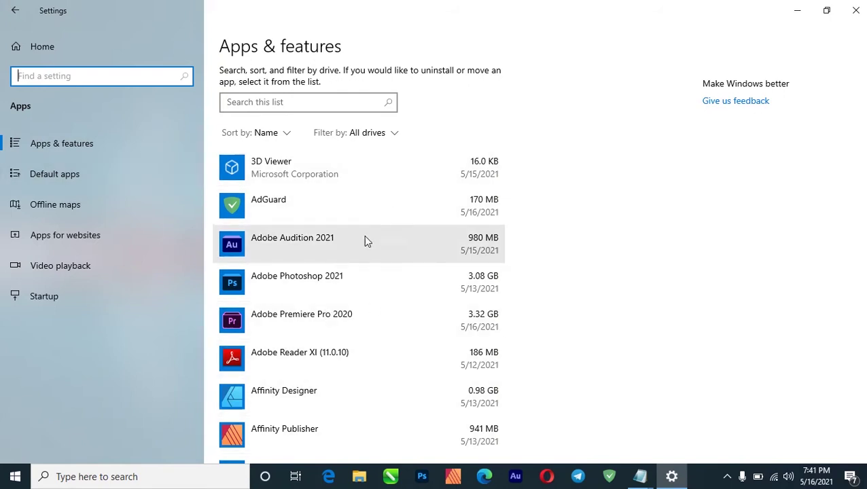
# - Check the Bonjour and Game bar entries among the installed apps and uninstall Groove Music
pyautogui.scroll(-5, 327, 341)
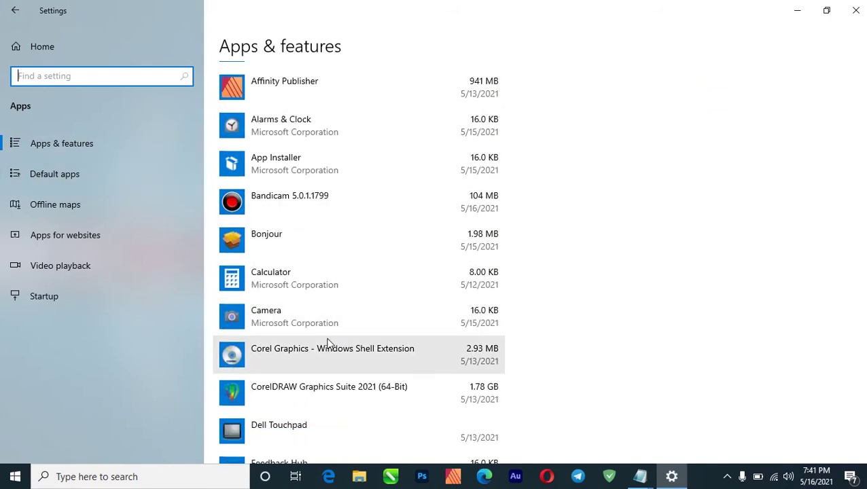
pyautogui.click(434, 246)
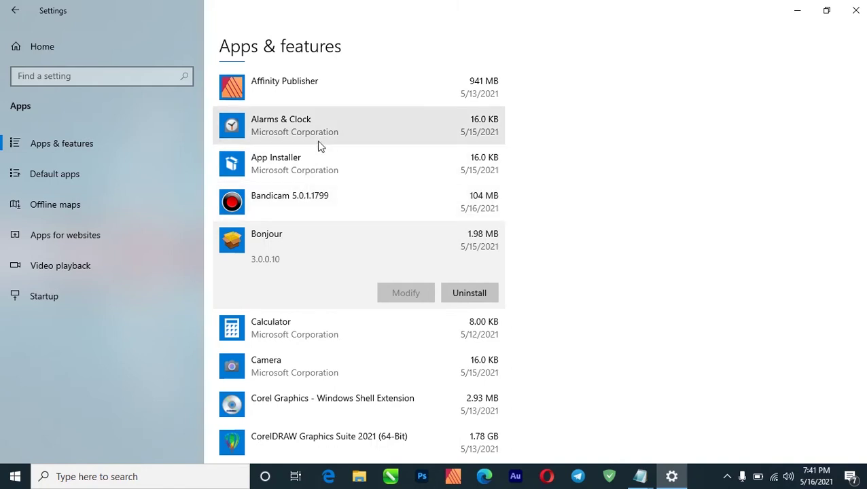
pyautogui.scroll(-4, 410, 315)
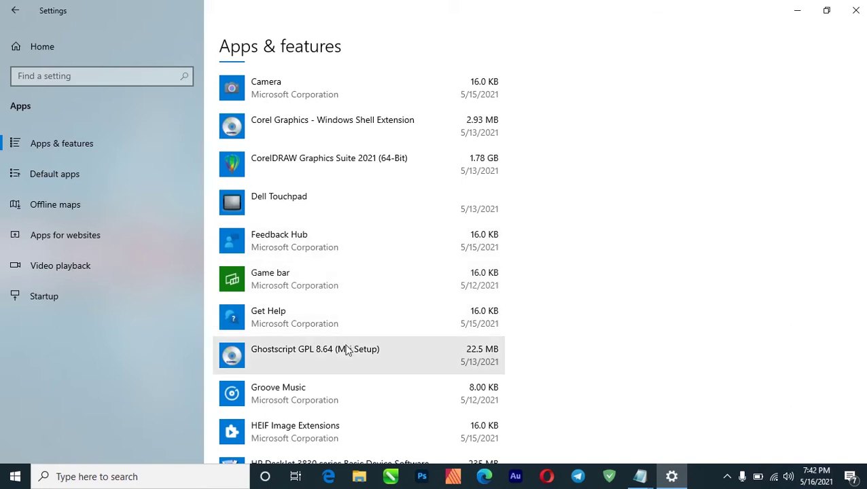
pyautogui.click(318, 285)
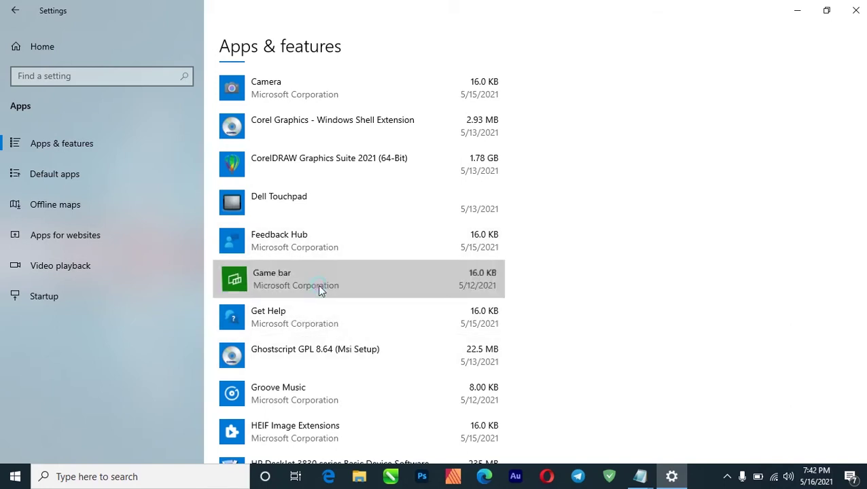
pyautogui.scroll(-3, 452, 282)
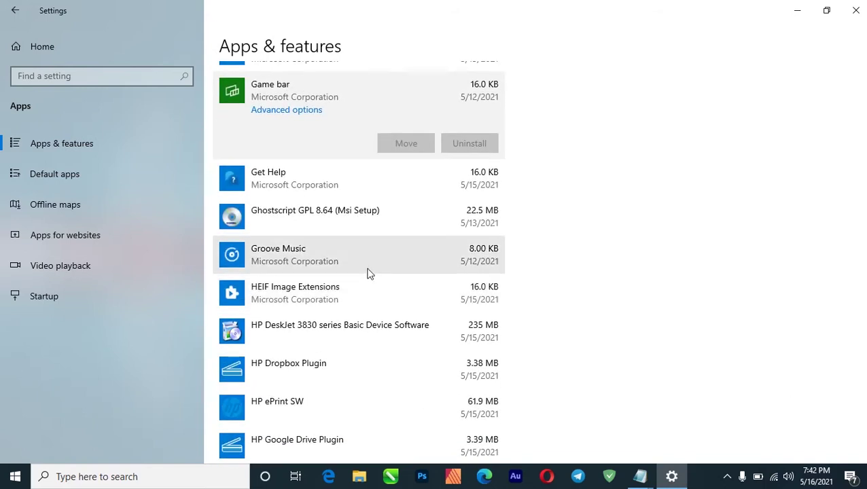
pyautogui.click(369, 273)
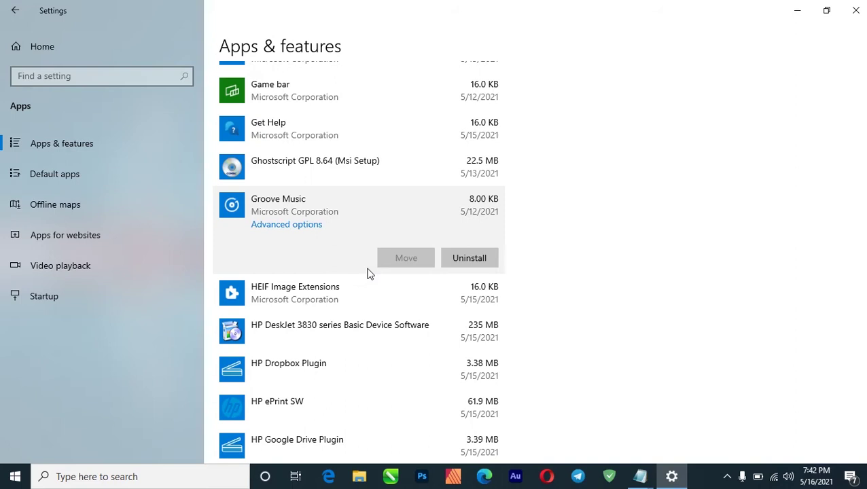
pyautogui.click(469, 259)
pyautogui.click(511, 235)
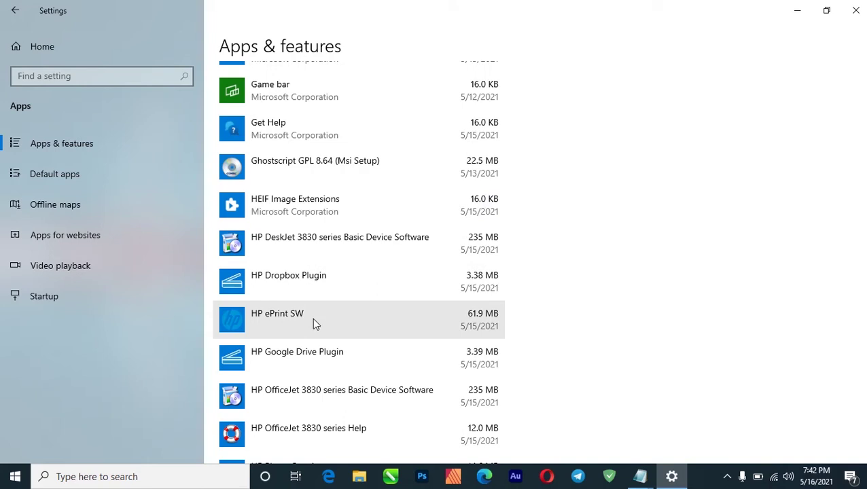
# - Uninstall HP Photo Creations from the installed apps and complete its uninstall wizard
pyautogui.scroll(-3, 335, 323)
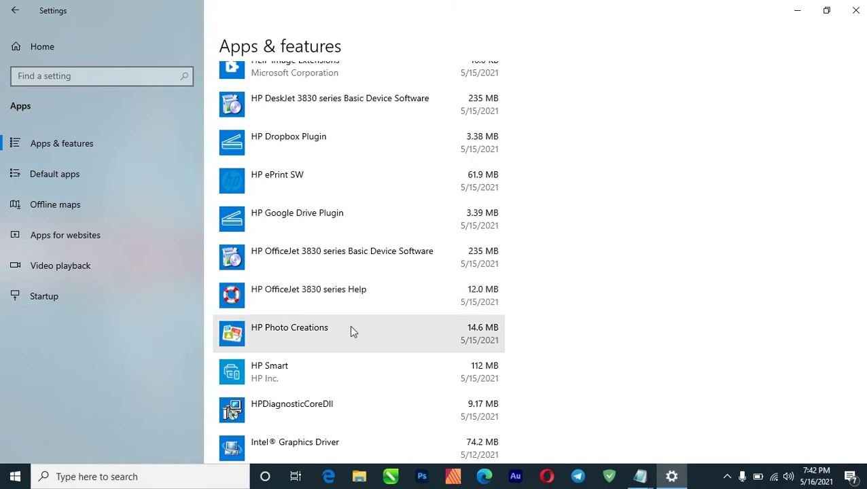
pyautogui.scroll(-2, 349, 329)
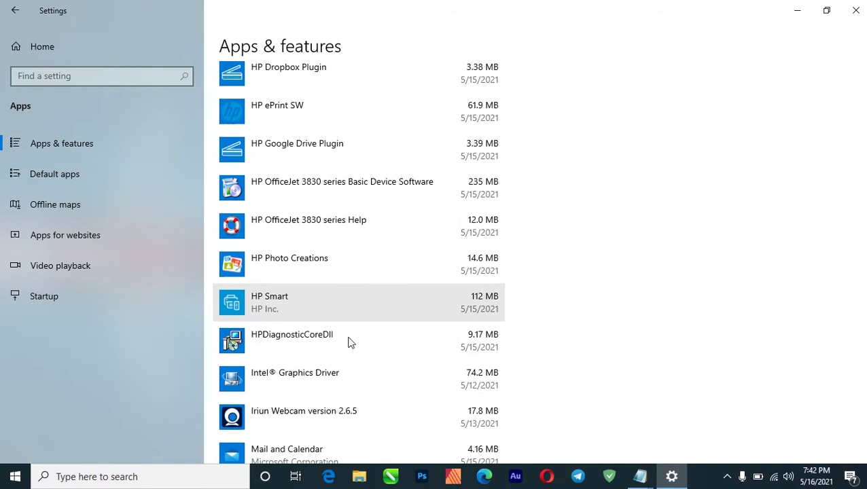
pyautogui.scroll(-2, 350, 344)
pyautogui.click(364, 182)
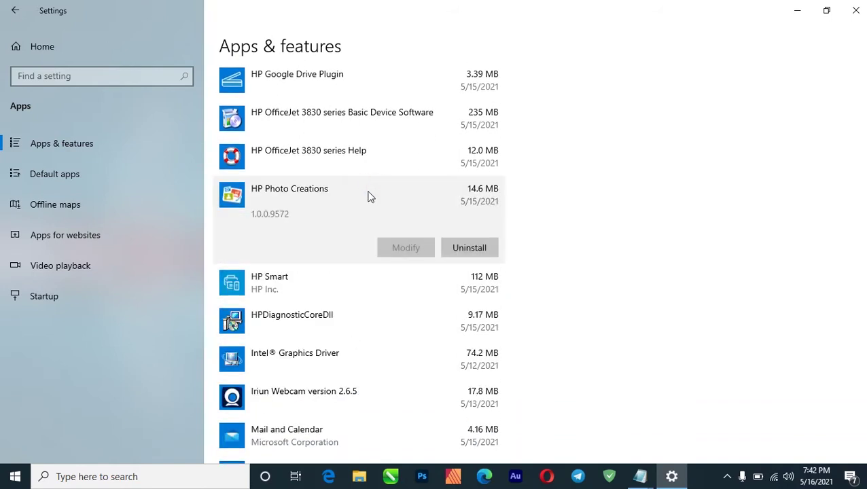
pyautogui.click(453, 250)
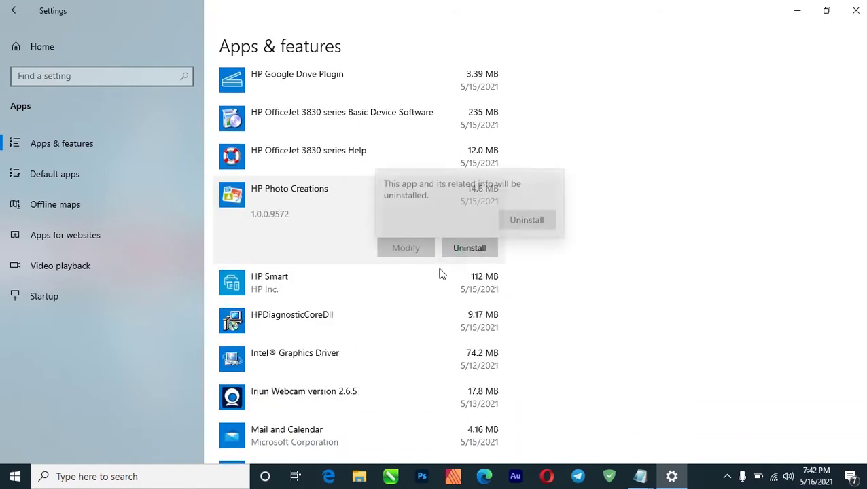
pyautogui.click(529, 218)
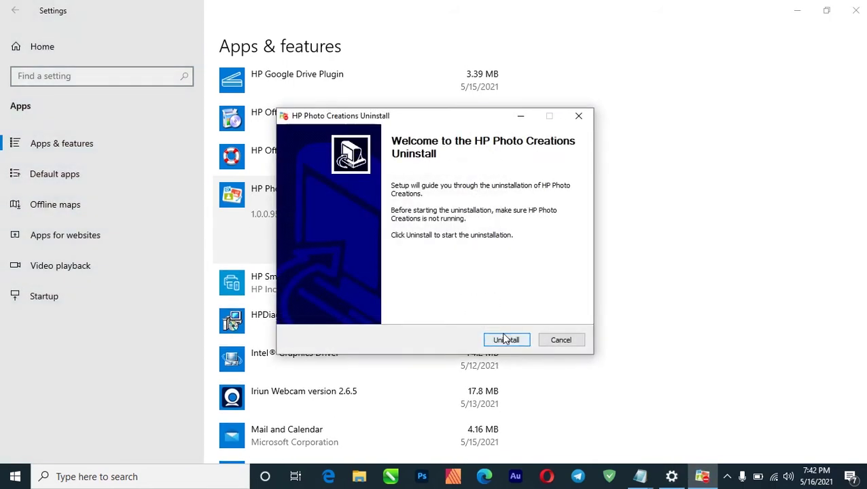
pyautogui.click(506, 339)
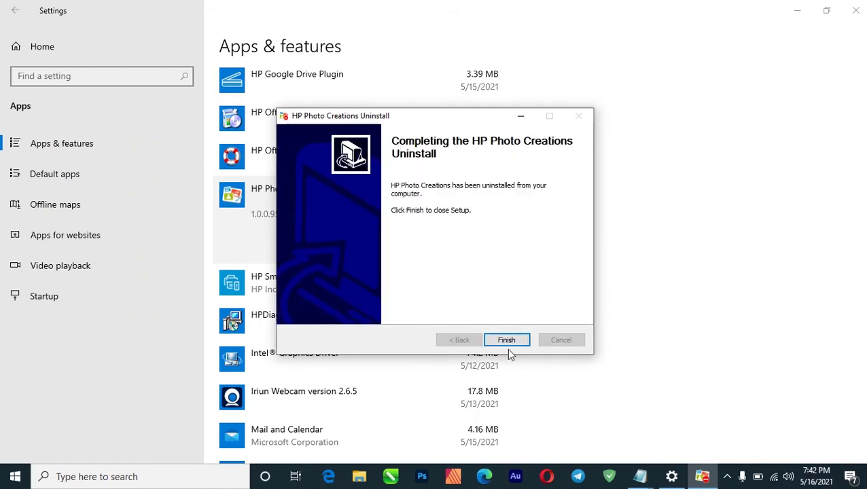
pyautogui.click(507, 341)
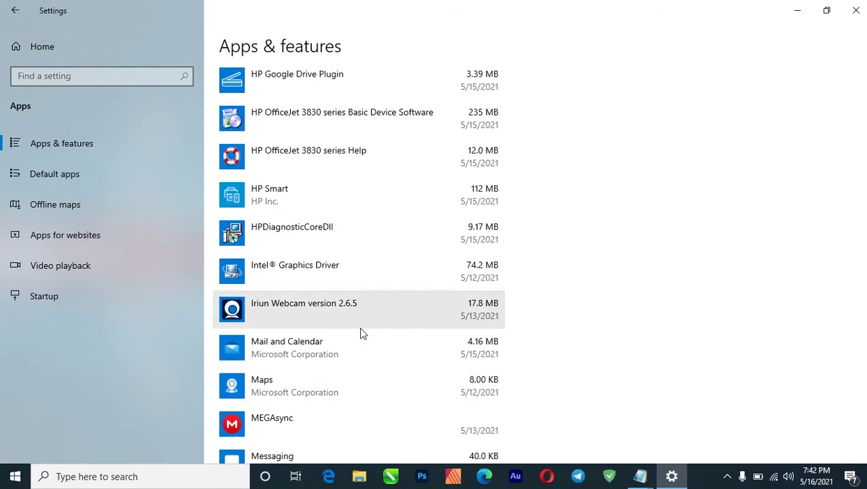
# - Uninstall Mail and Calendar from the installed apps and confirm its removal
pyautogui.click(329, 350)
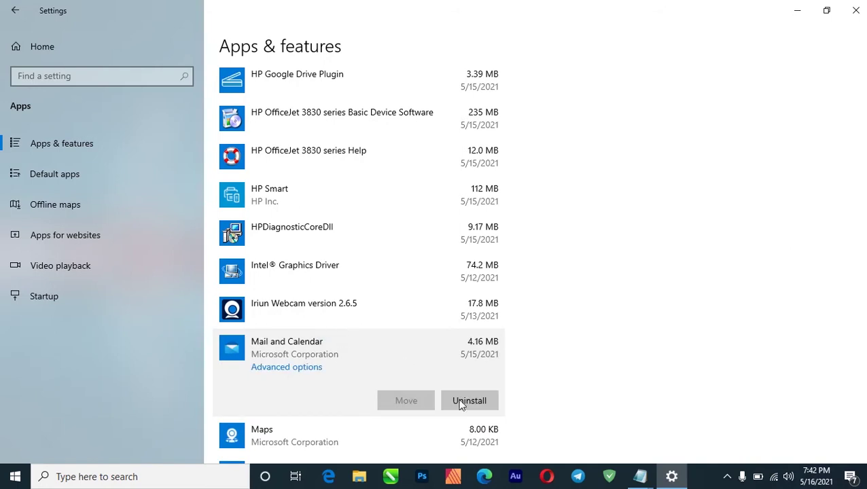
pyautogui.click(467, 400)
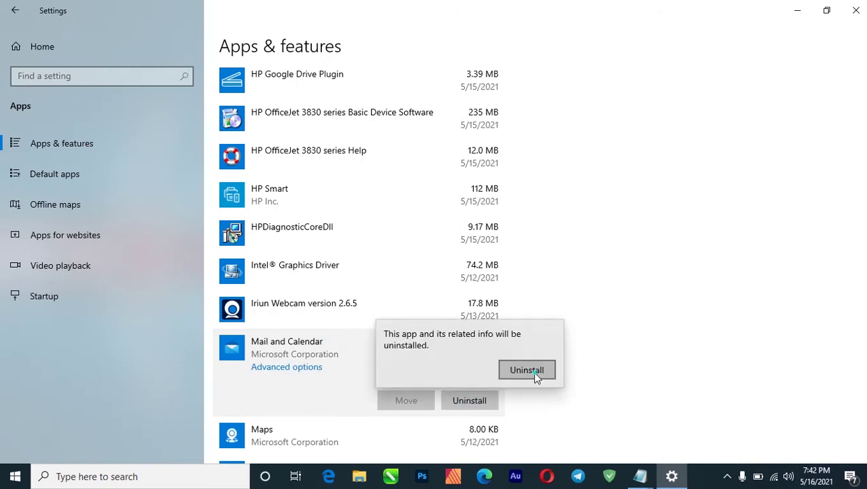
pyautogui.click(535, 377)
# - Check whether the Messaging, Microsoft Edge Update and Microsoft Photos entries can be uninstalled
pyautogui.scroll(-5, 285, 327)
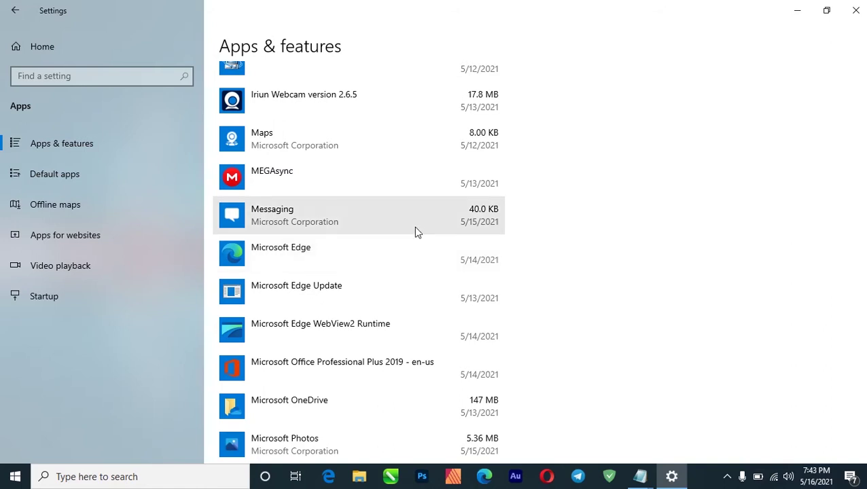
pyautogui.click(418, 226)
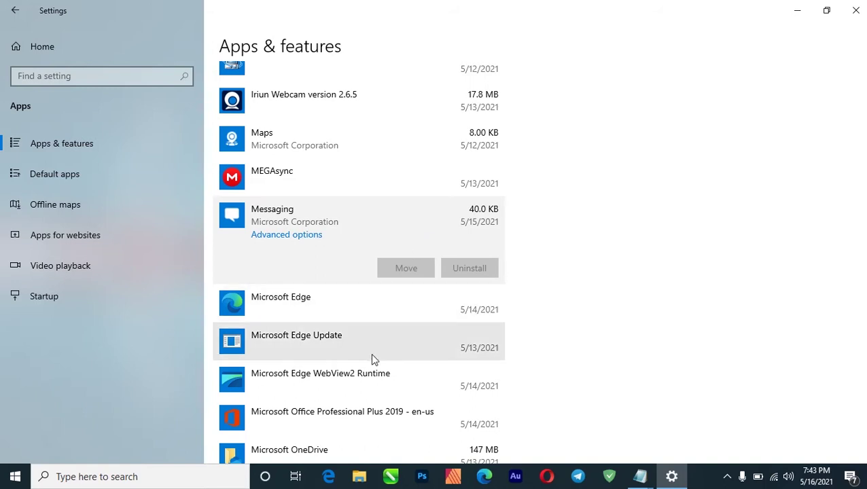
pyautogui.scroll(-3, 388, 352)
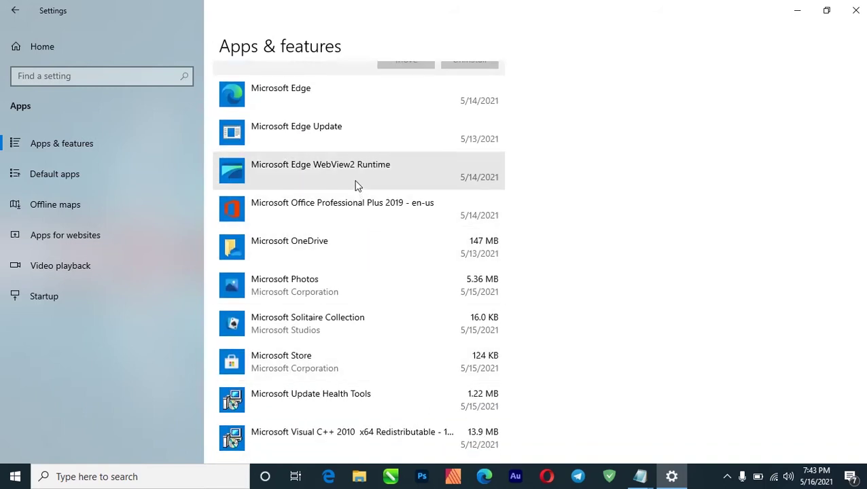
pyautogui.click(351, 134)
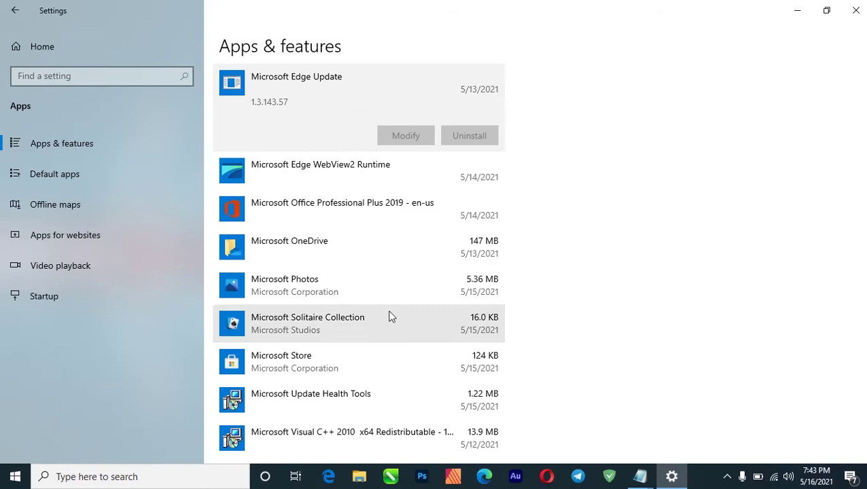
pyautogui.scroll(-1, 389, 315)
pyautogui.click(368, 229)
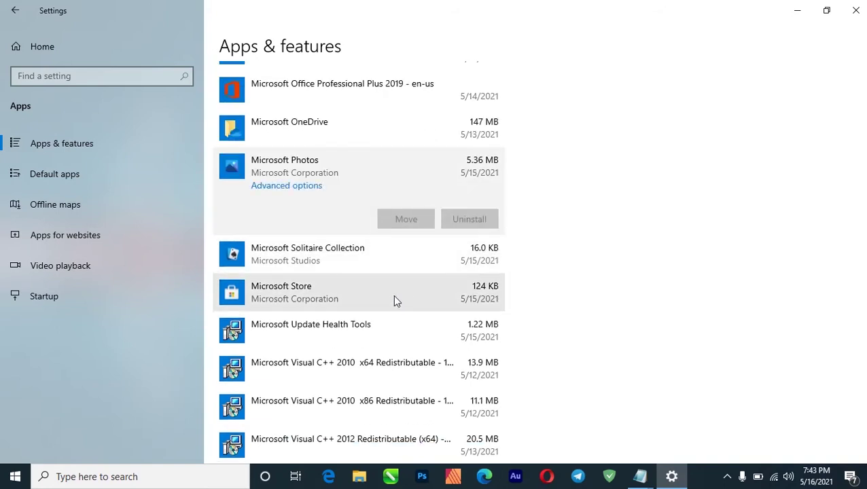
# - Uninstall the Microsoft Corporation Office and OneNote apps from the installed apps list
pyautogui.scroll(-6, 389, 315)
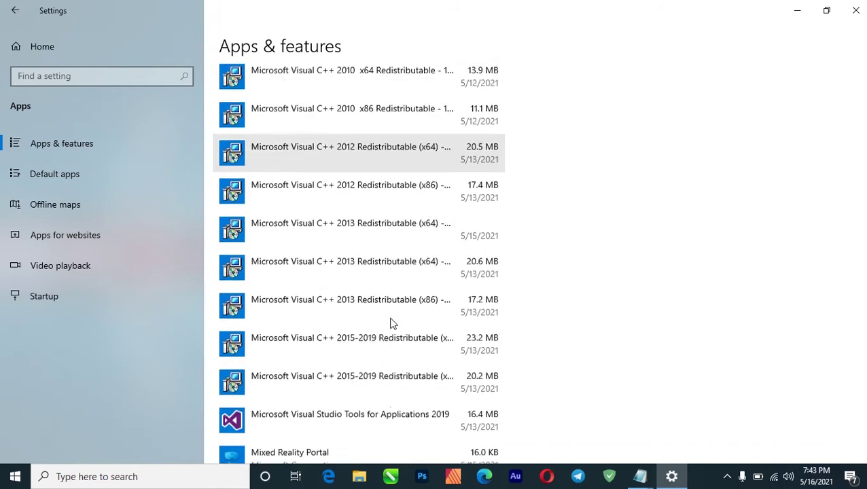
pyautogui.scroll(-3, 390, 326)
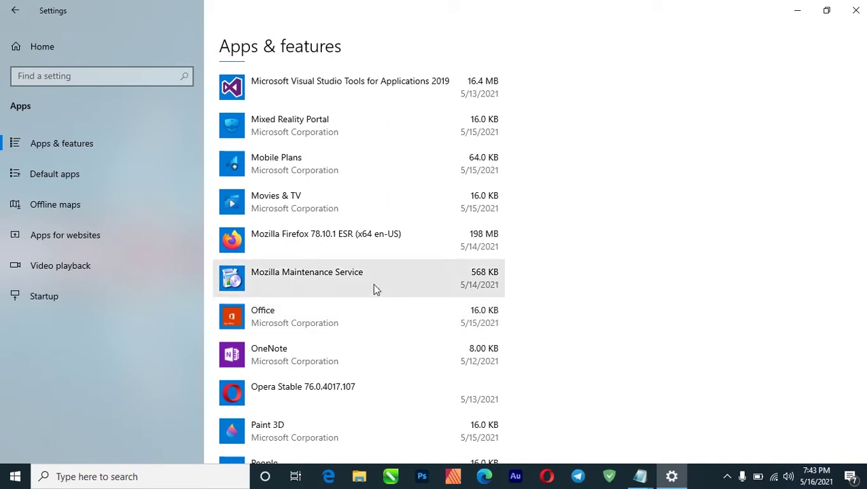
pyautogui.scroll(-3, 343, 197)
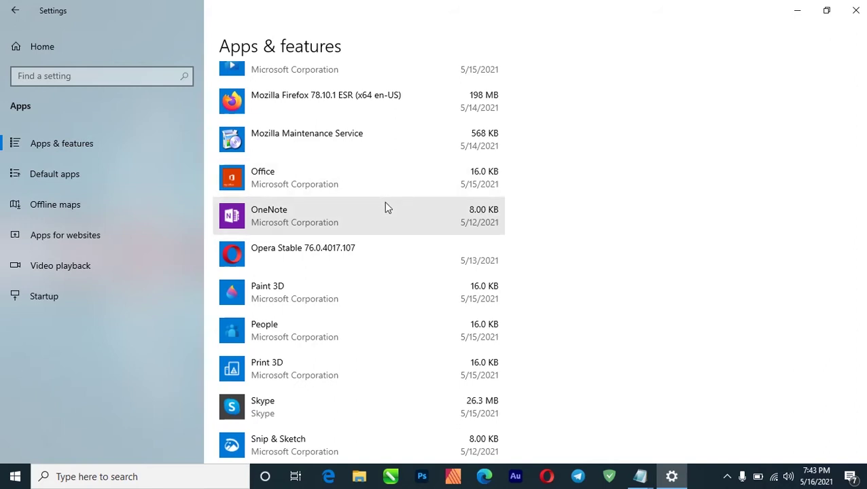
pyautogui.click(337, 177)
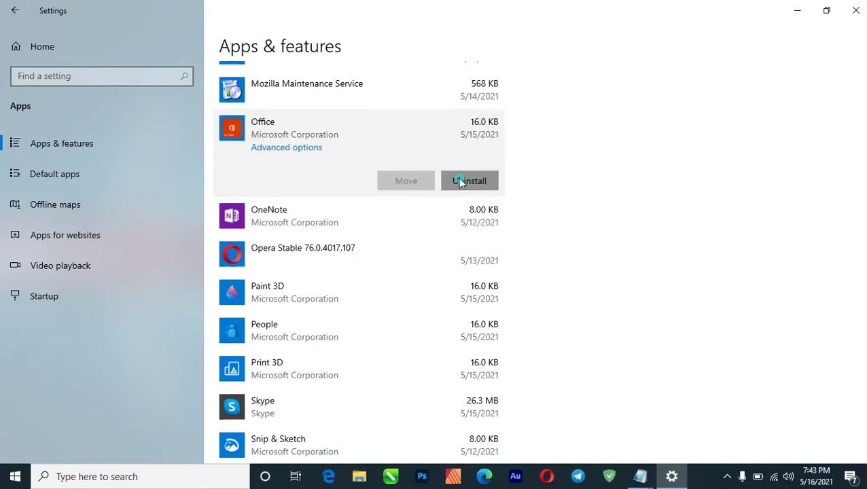
pyautogui.click(460, 182)
pyautogui.click(532, 149)
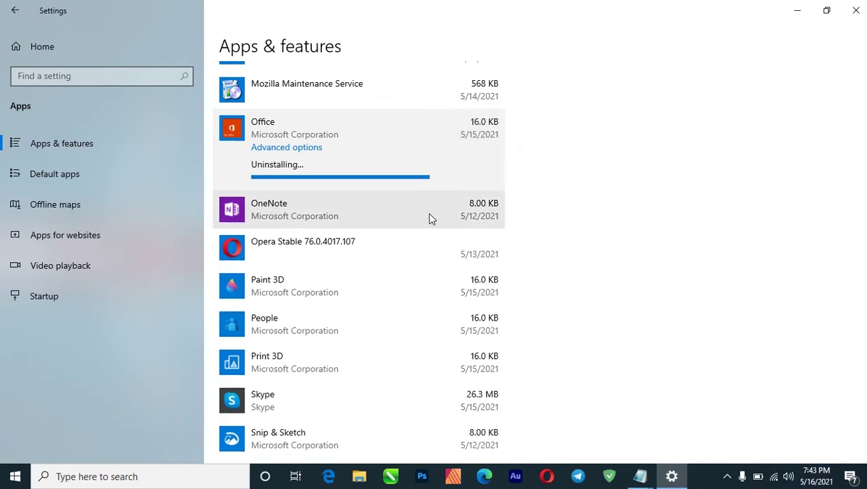
pyautogui.click(435, 218)
pyautogui.click(475, 183)
pyautogui.click(524, 148)
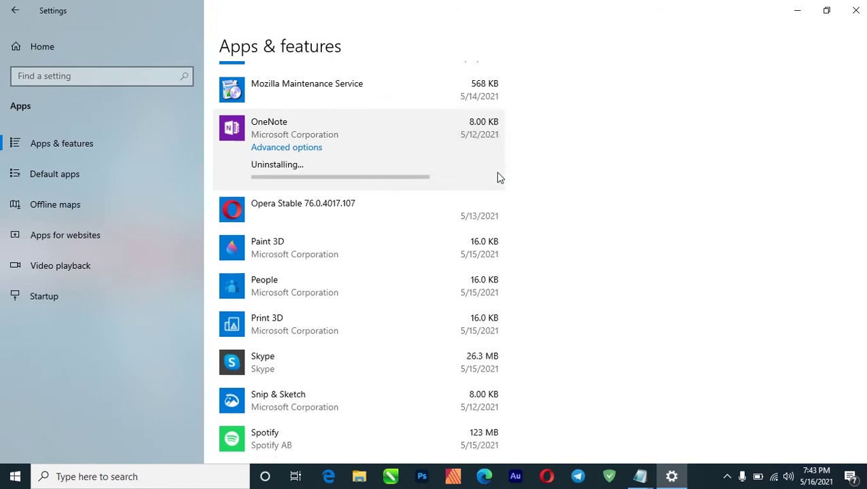
# - Uninstall Print 3D and Skype from the installed apps list
pyautogui.click(408, 254)
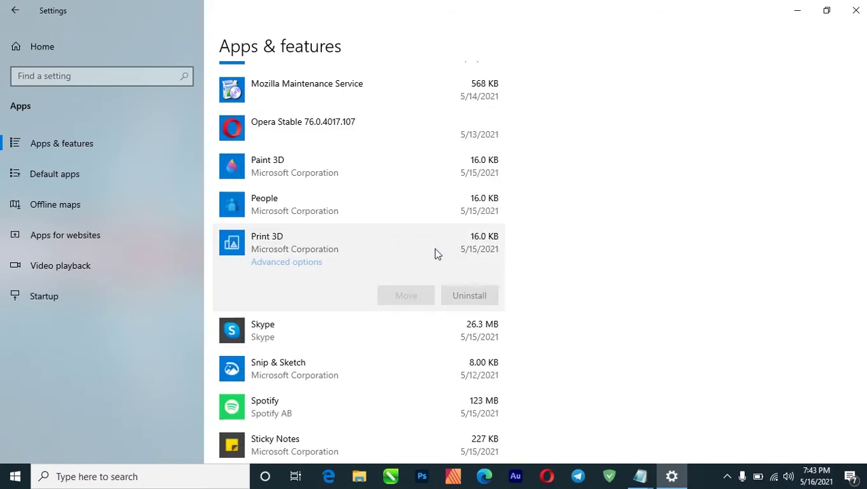
pyautogui.click(457, 294)
pyautogui.click(542, 271)
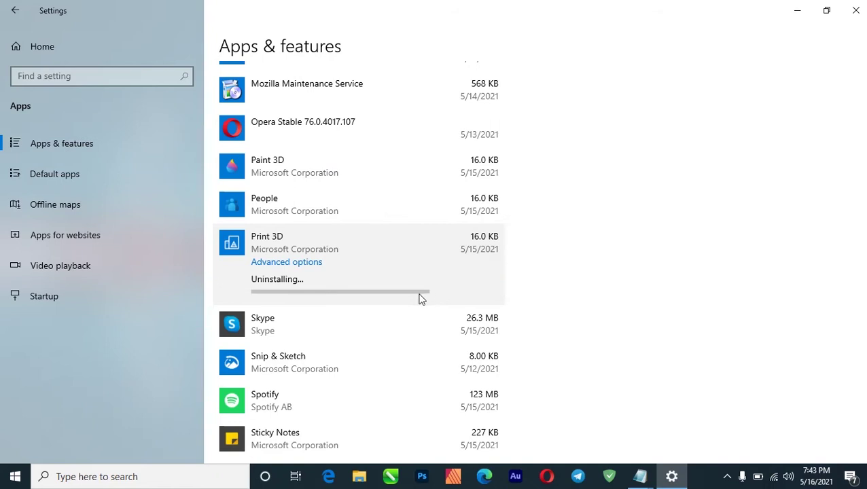
pyautogui.click(392, 324)
pyautogui.click(456, 329)
pyautogui.click(526, 302)
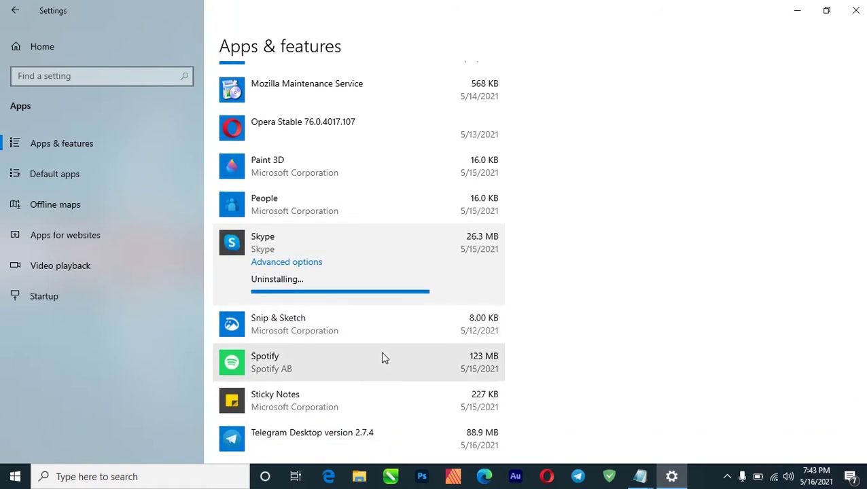
# - Uninstall Spotify and Snip & Sketch from the installed apps list
pyautogui.scroll(-2, 382, 352)
pyautogui.click(382, 258)
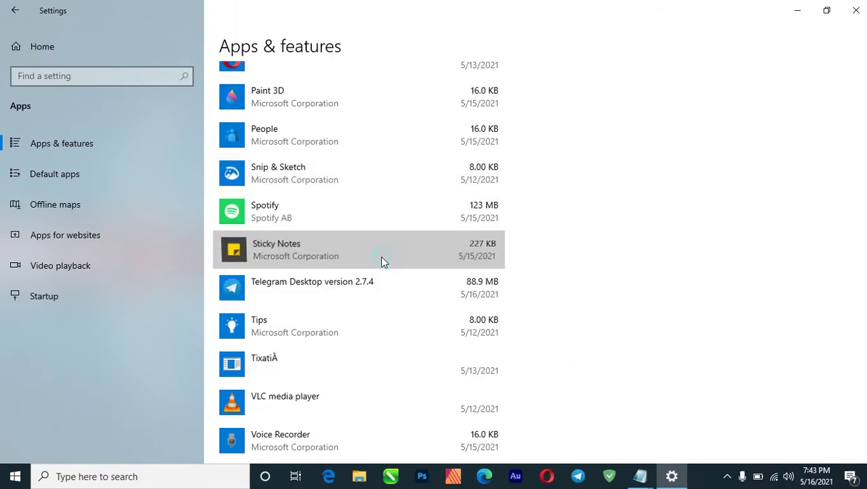
pyautogui.click(373, 218)
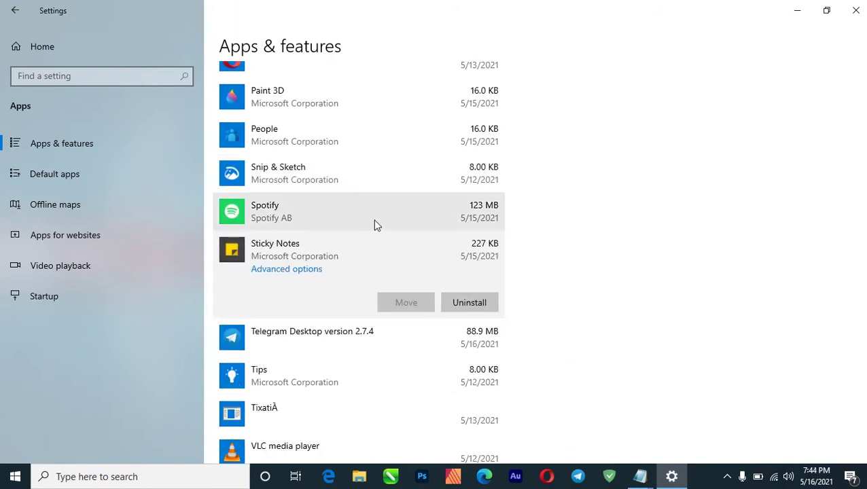
pyautogui.click(451, 268)
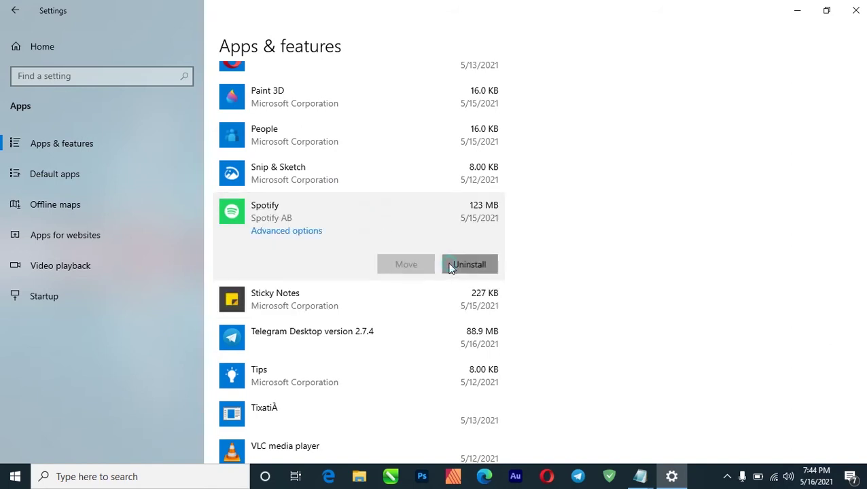
pyautogui.click(529, 234)
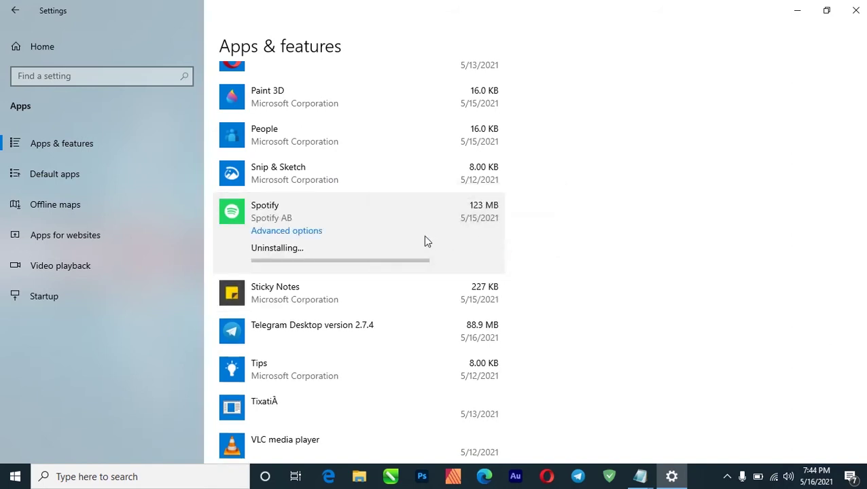
pyautogui.click(390, 189)
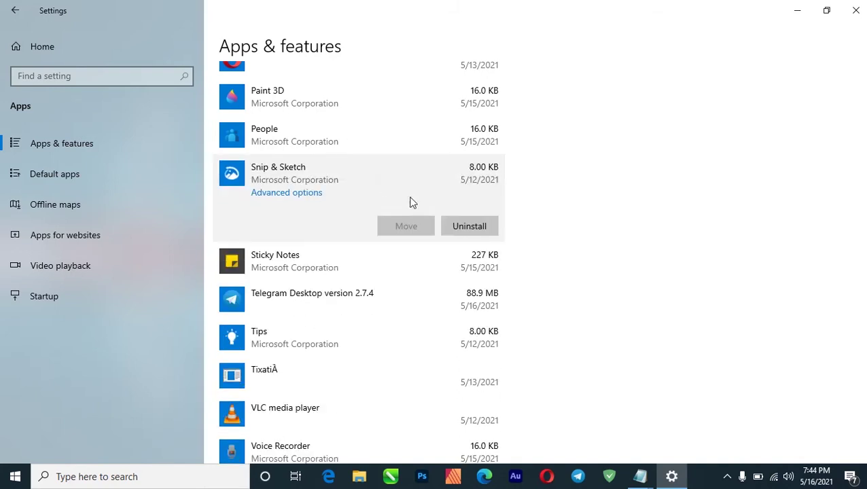
pyautogui.click(467, 225)
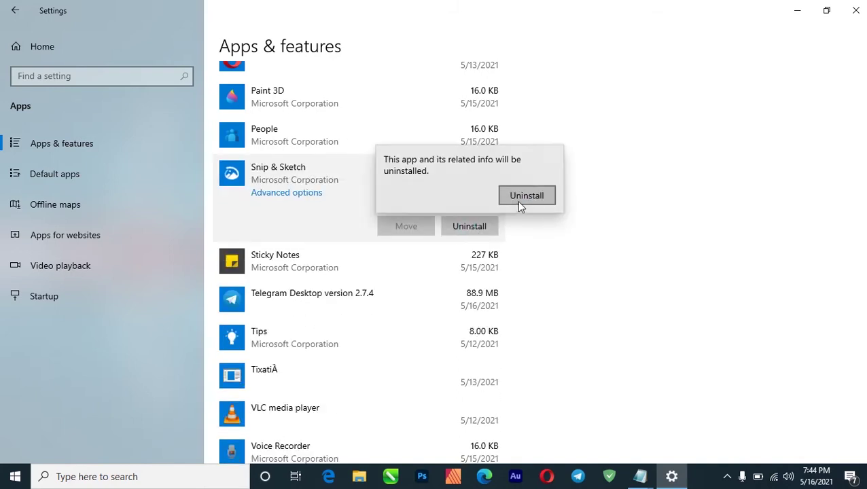
pyautogui.click(518, 199)
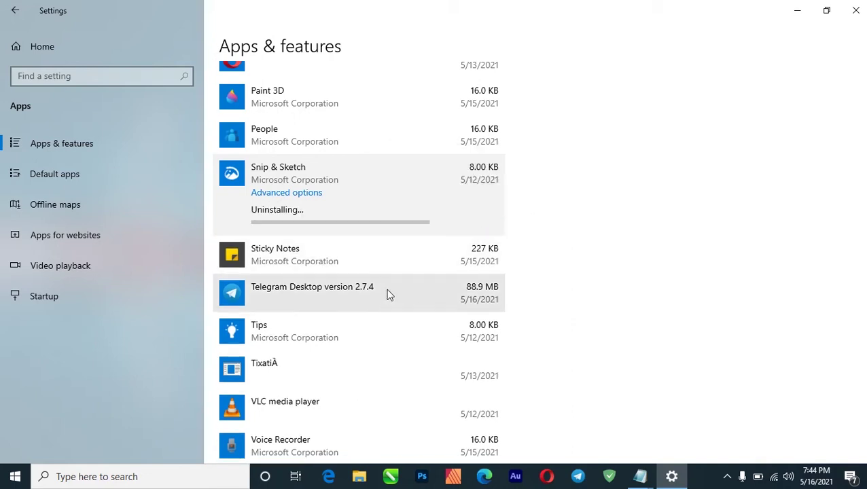
# - Uninstall Paint 3D from the installed apps and check whether the People entry can be removed
pyautogui.scroll(-2, 382, 313)
pyautogui.scroll(4, 382, 313)
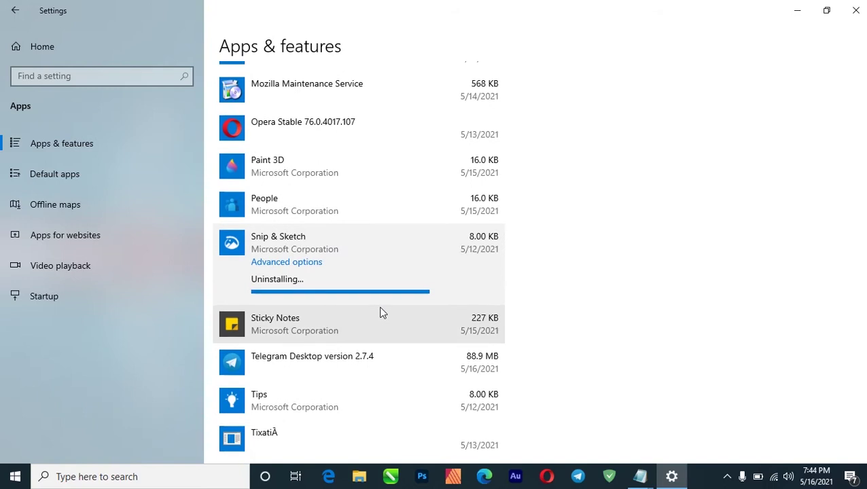
pyautogui.click(402, 178)
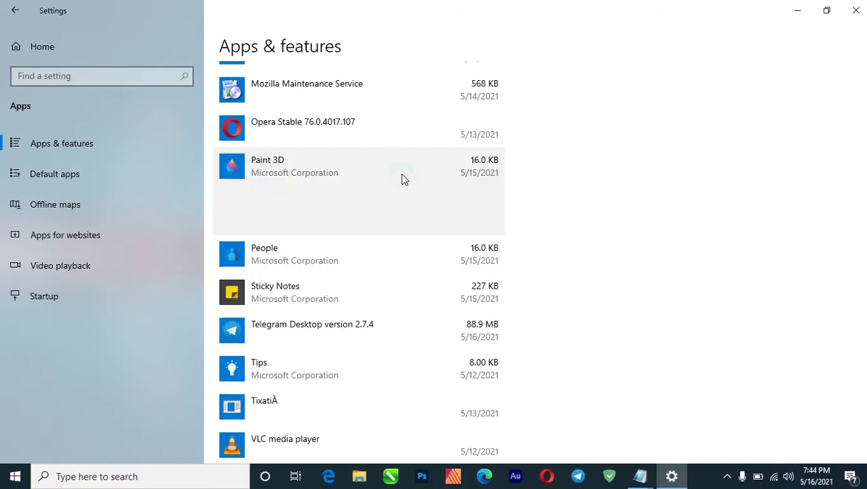
pyautogui.click(459, 221)
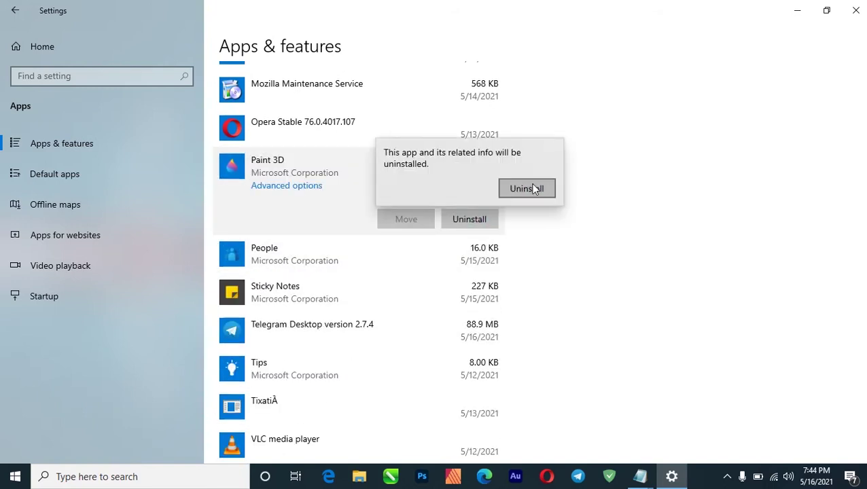
pyautogui.click(535, 189)
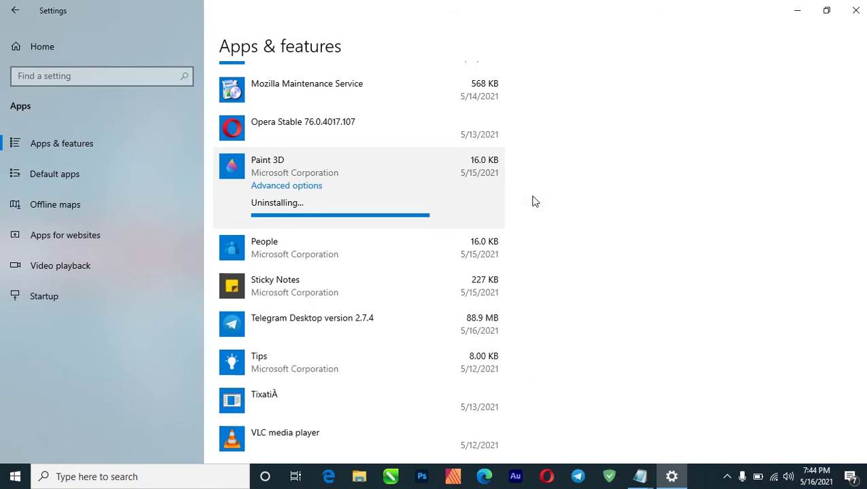
pyautogui.click(337, 174)
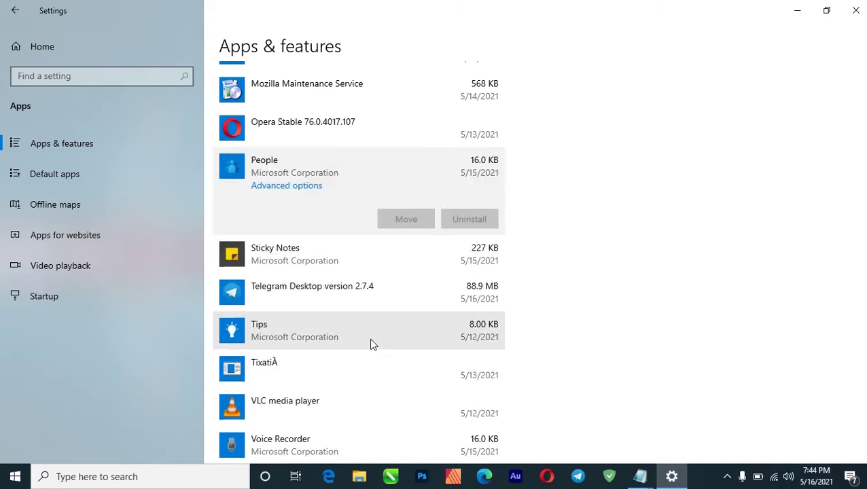
# - Uninstall Weather and Web Media Extensions near the end of the installed apps list
pyautogui.scroll(-1, 364, 348)
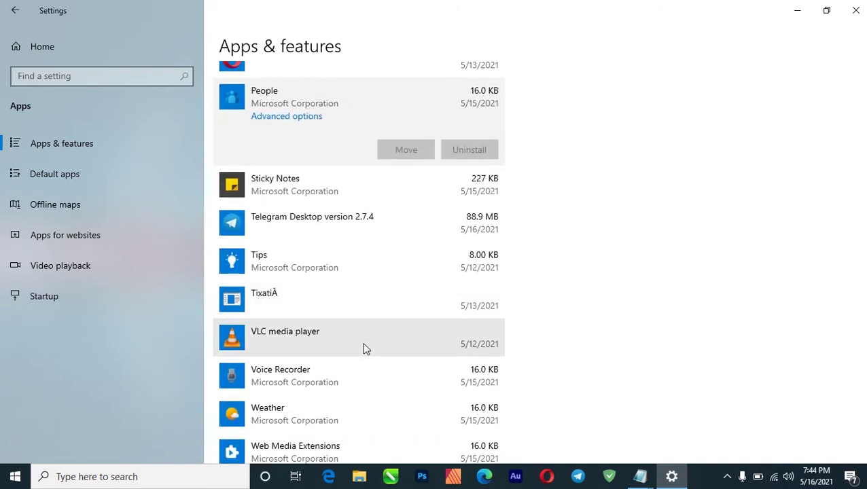
pyautogui.scroll(-4, 381, 343)
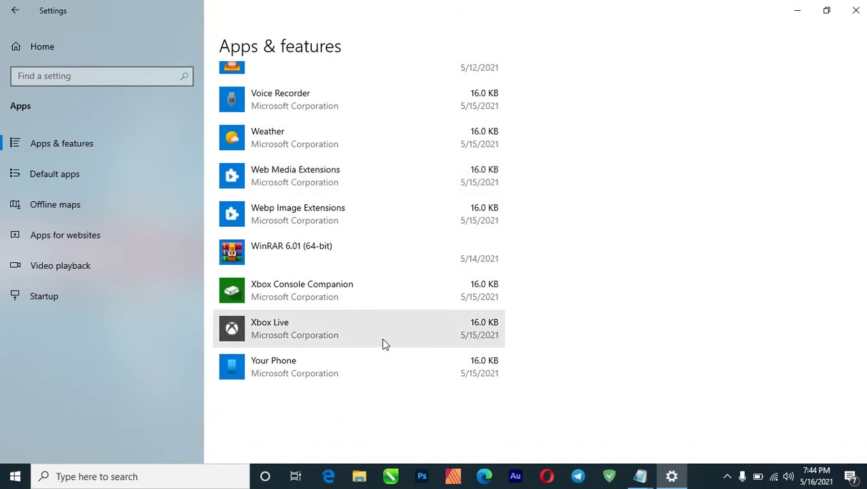
pyautogui.click(343, 145)
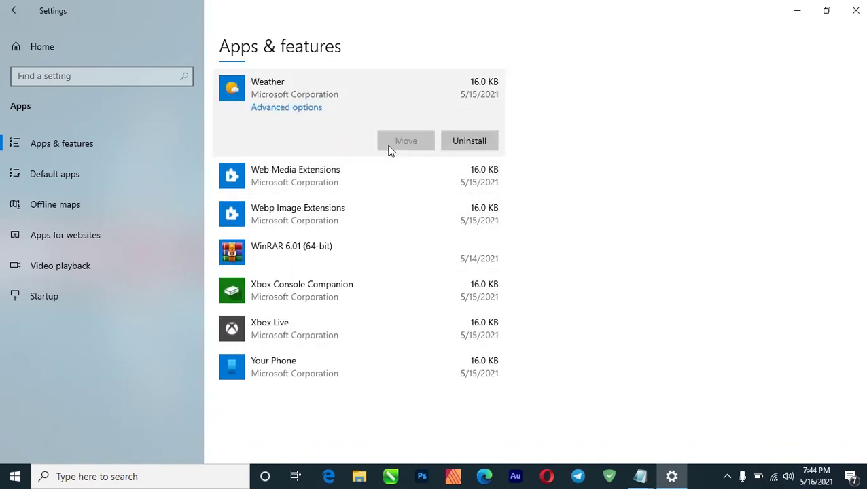
pyautogui.click(468, 144)
pyautogui.click(527, 111)
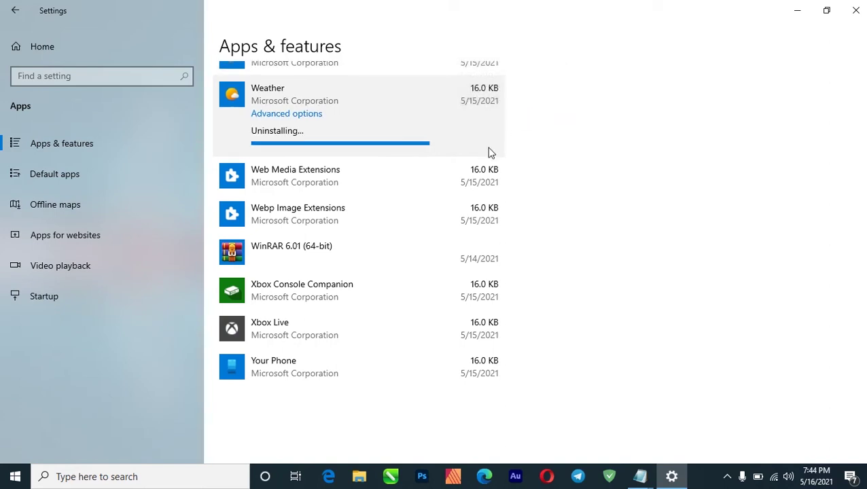
pyautogui.click(397, 193)
pyautogui.click(456, 230)
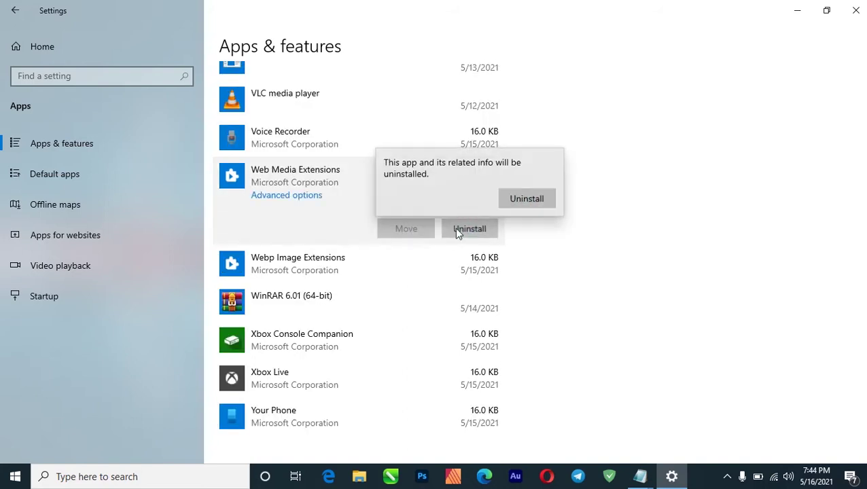
pyautogui.click(517, 199)
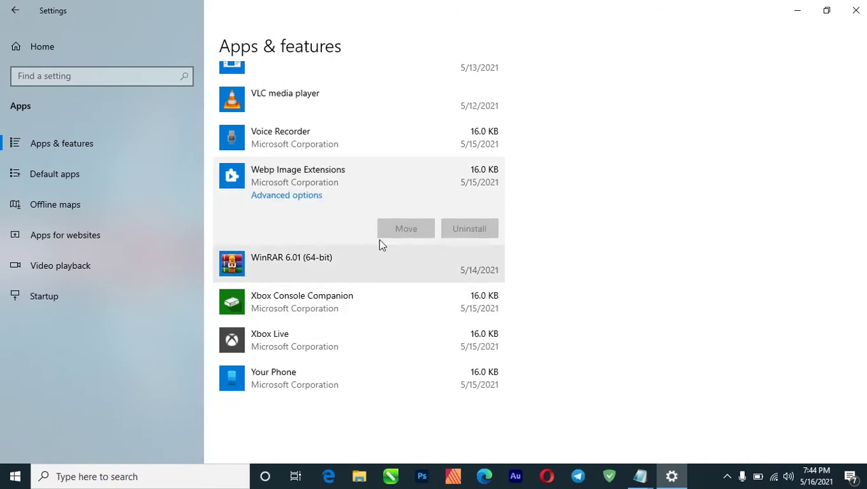
# - Uninstall Xbox Console Companion and Xbox Live from the installed apps list
pyautogui.click(380, 140)
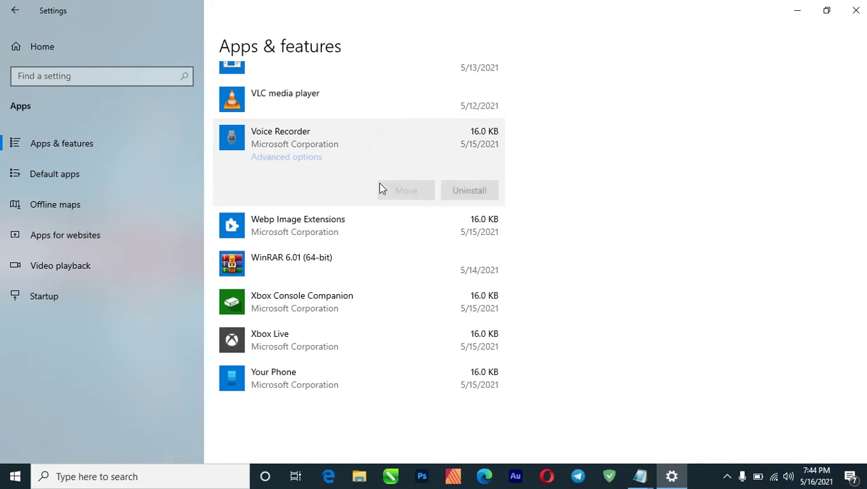
pyautogui.click(374, 223)
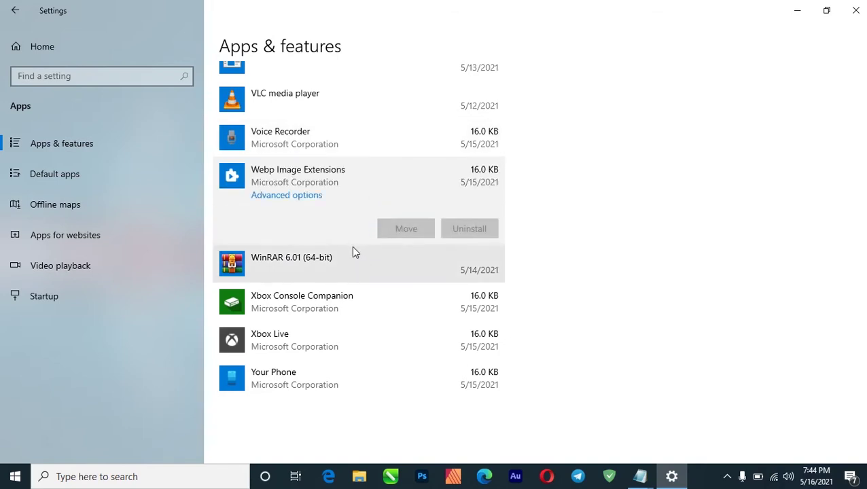
pyautogui.click(361, 288)
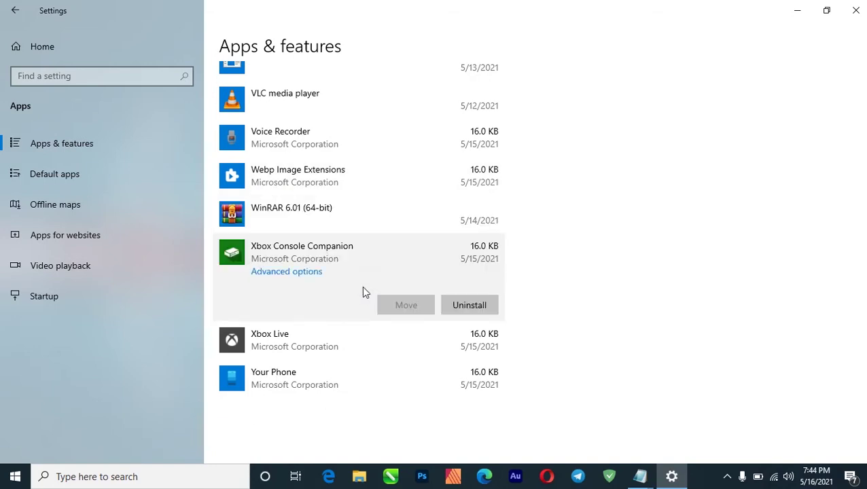
pyautogui.click(457, 303)
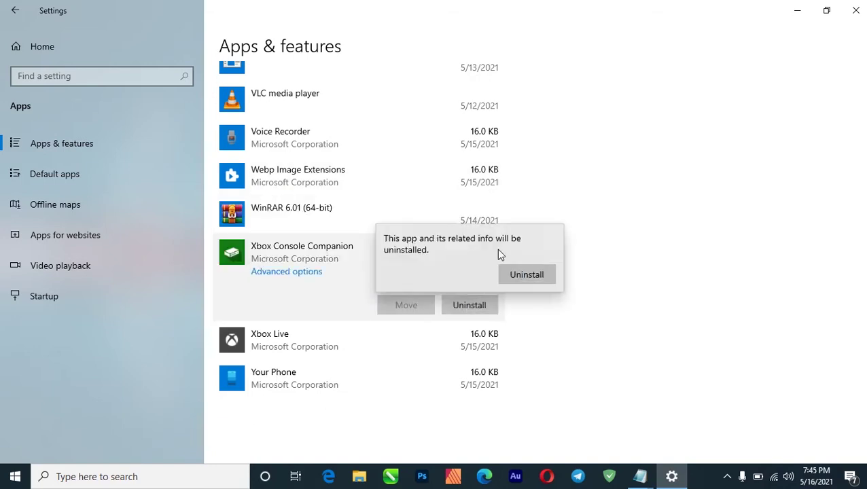
pyautogui.click(523, 273)
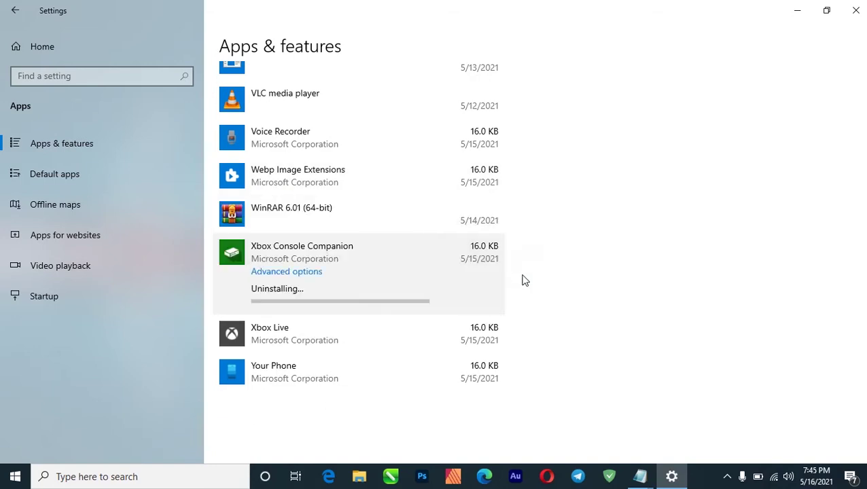
pyautogui.click(353, 334)
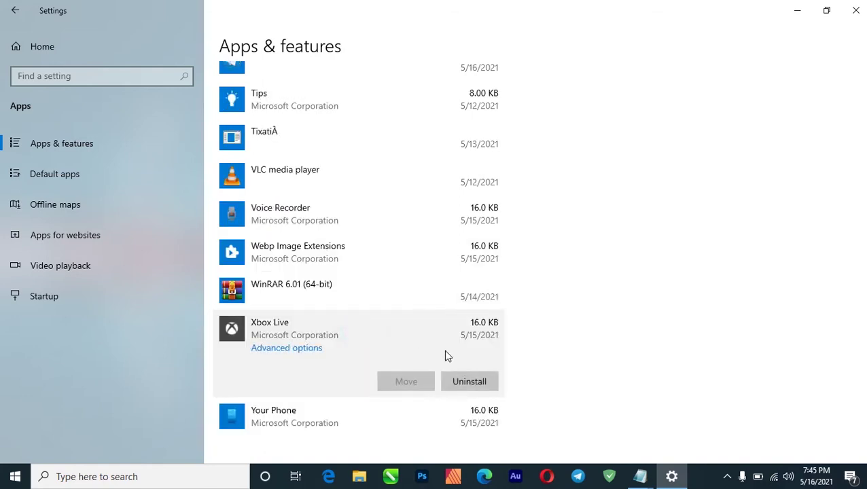
pyautogui.click(457, 381)
pyautogui.click(526, 350)
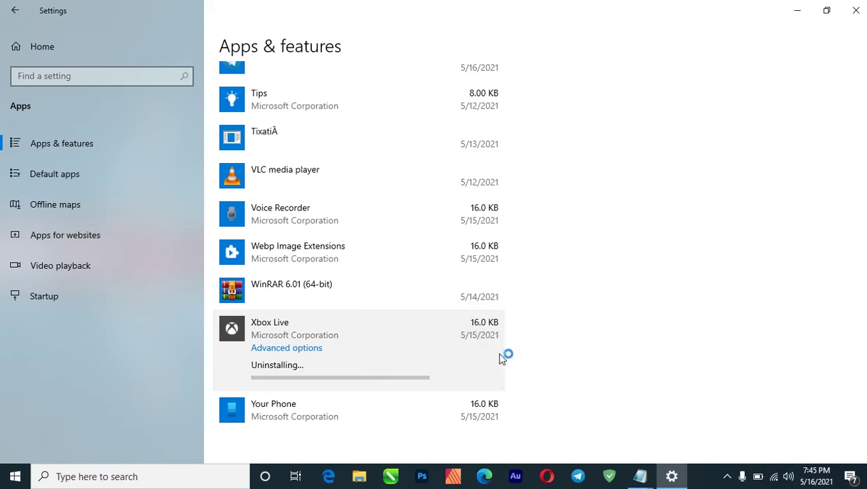
pyautogui.scroll(-1, 348, 371)
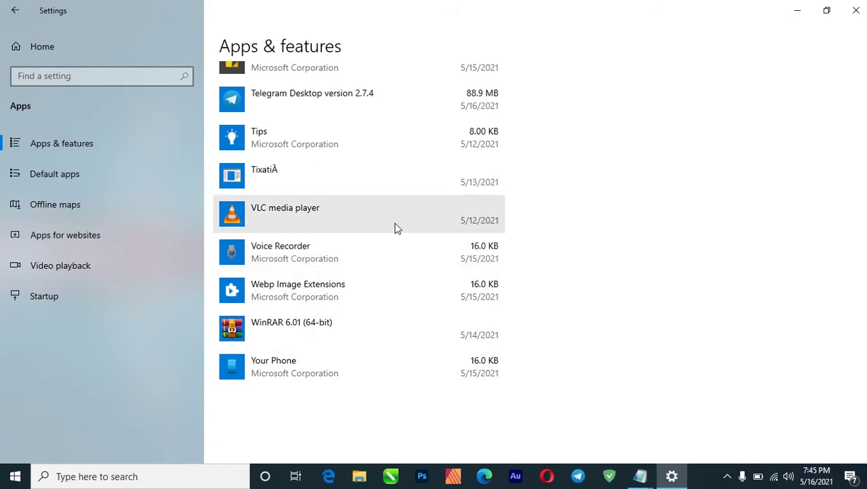
# - Check whether Webp Image Extensions can be removed, and uninstall Mixed Reality Portal
pyautogui.click(312, 284)
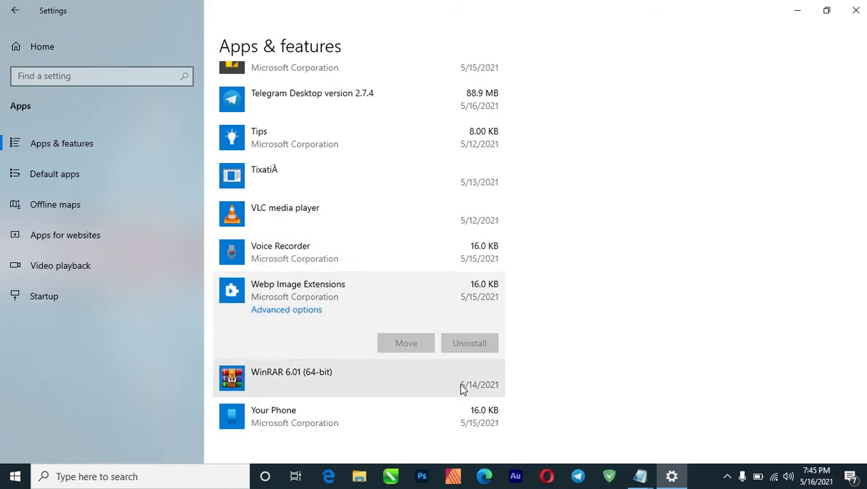
pyautogui.scroll(5, 365, 343)
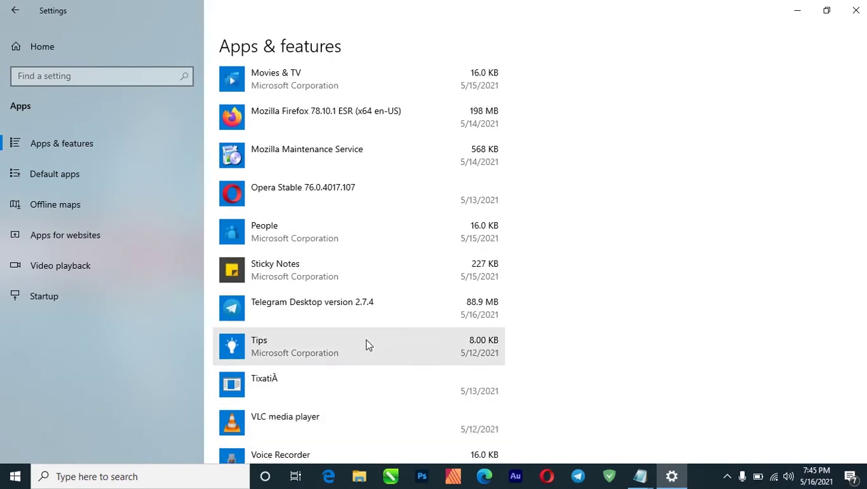
pyautogui.scroll(3, 343, 265)
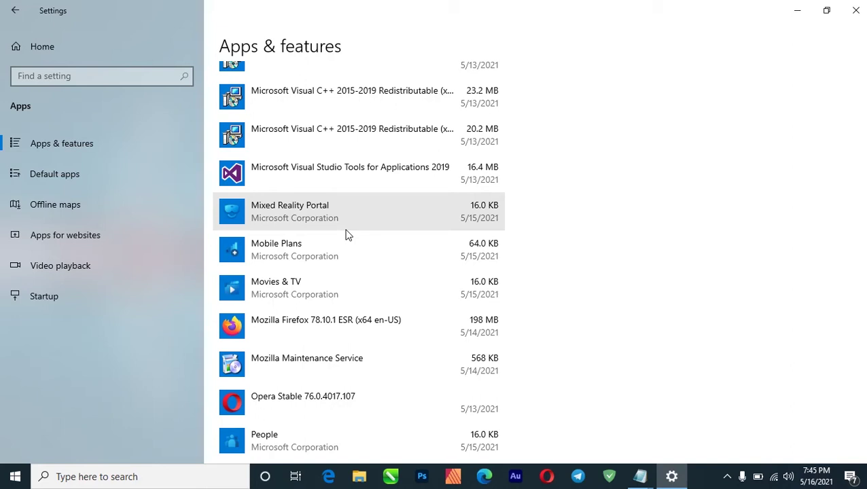
pyautogui.click(348, 229)
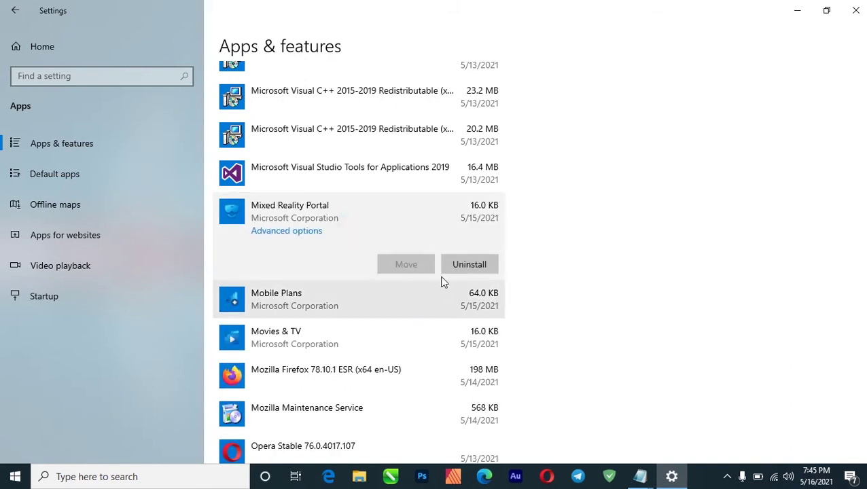
pyautogui.click(457, 265)
pyautogui.click(532, 231)
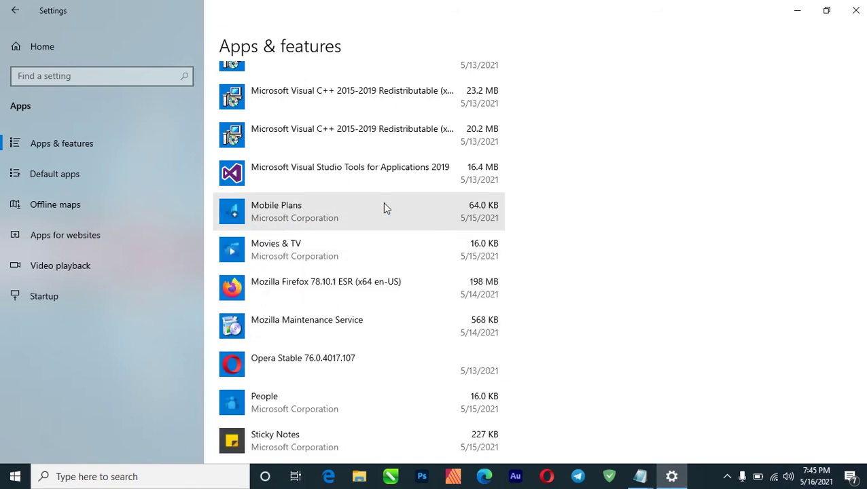
# - Review the default app assignments, including the alternatives offered for Maps and the options at the end of the page
pyautogui.scroll(3, 383, 202)
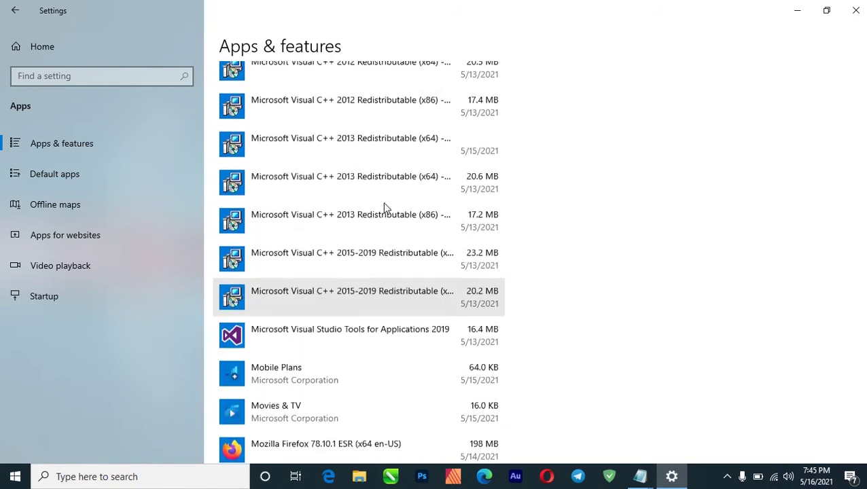
pyautogui.scroll(5, 383, 208)
pyautogui.click(118, 172)
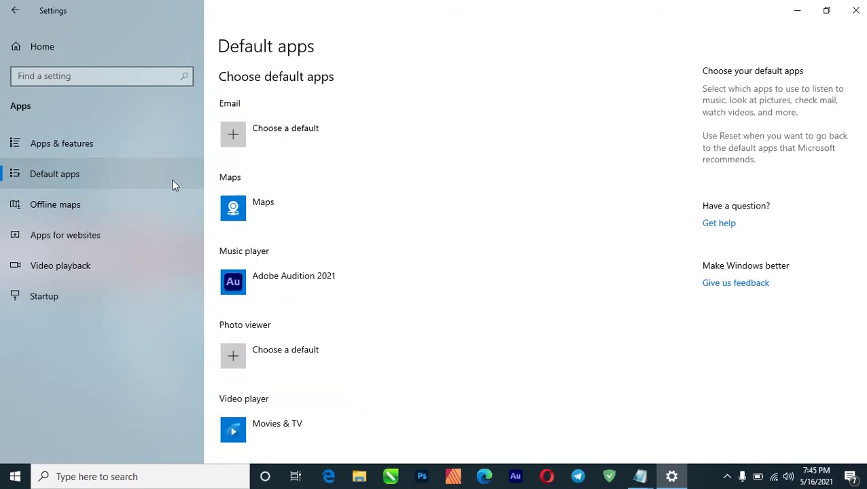
pyautogui.click(109, 146)
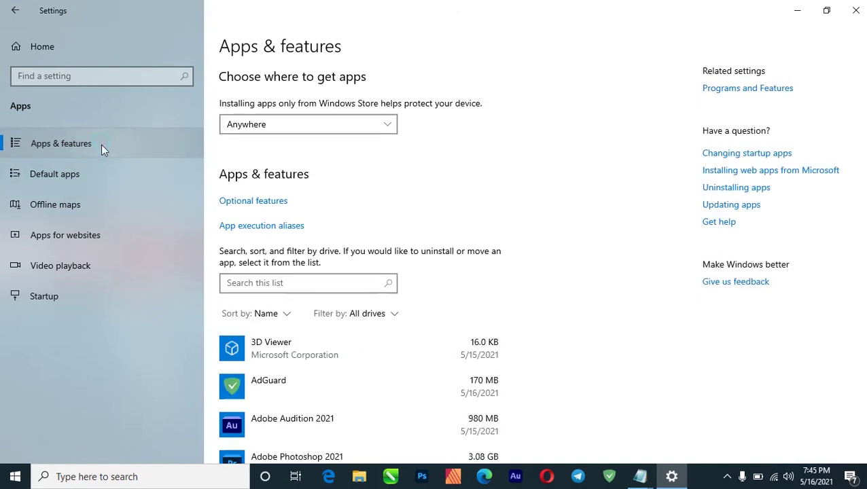
pyautogui.scroll(-1, 385, 255)
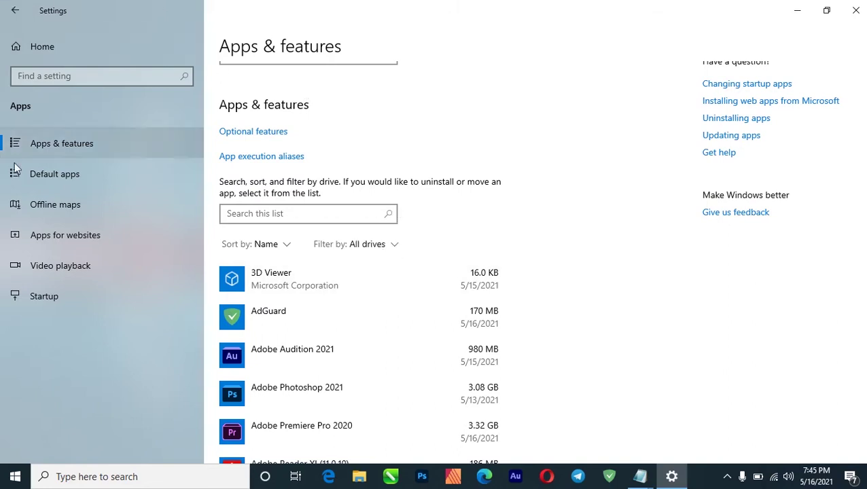
pyautogui.click(71, 182)
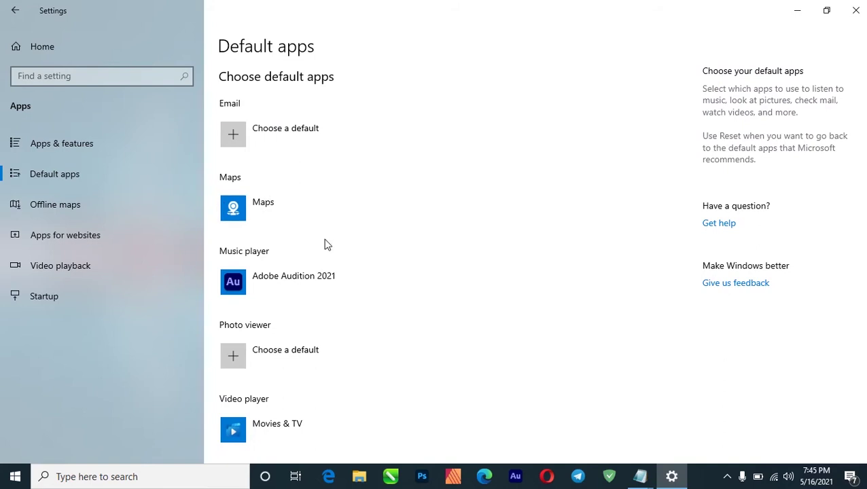
pyautogui.click(341, 213)
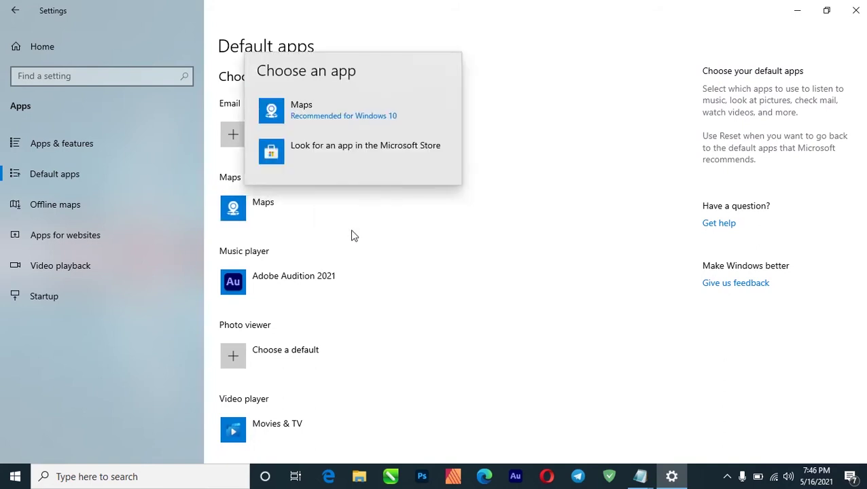
pyautogui.click(505, 279)
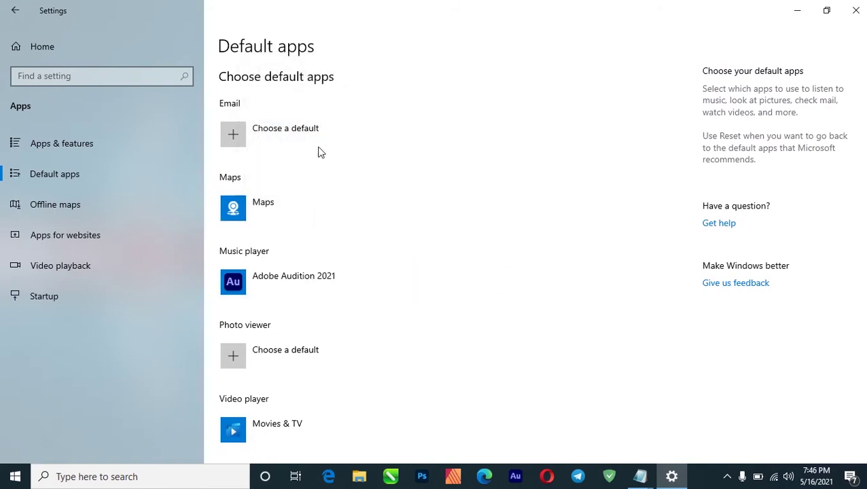
pyautogui.scroll(-4, 315, 286)
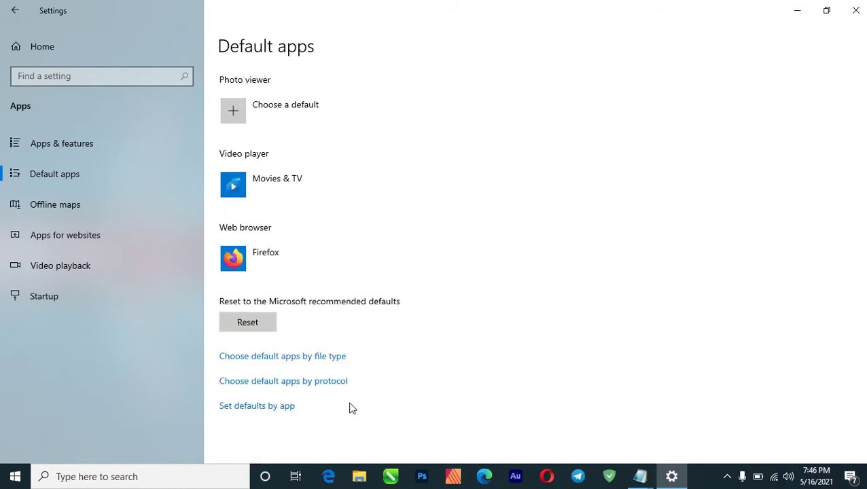
# - Turn off automatic map updates in the Offline maps settings
pyautogui.click(74, 204)
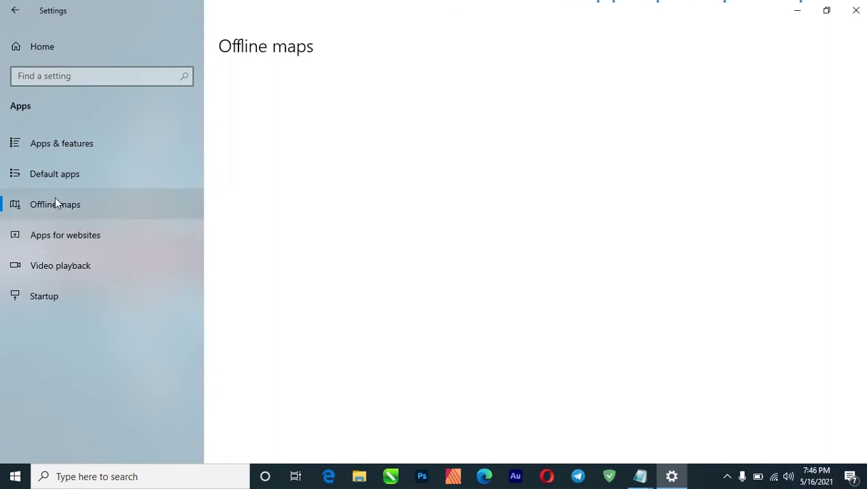
pyautogui.click(66, 208)
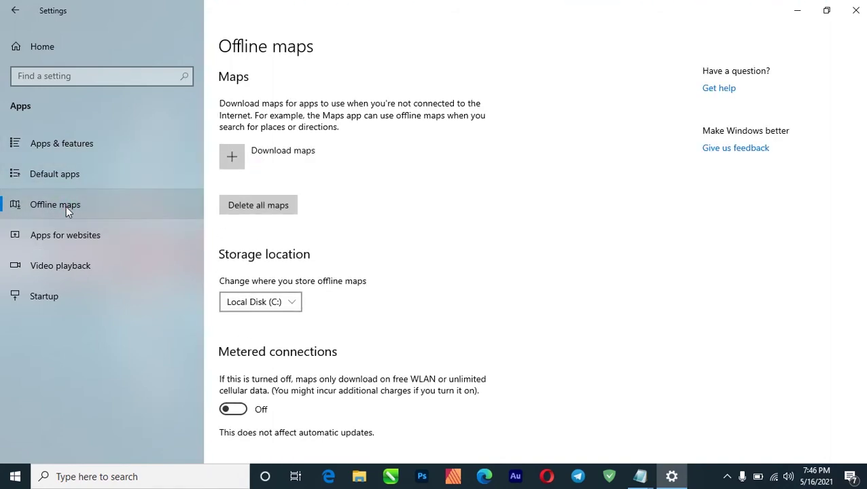
pyautogui.scroll(-2, 380, 312)
pyautogui.scroll(-1, 381, 312)
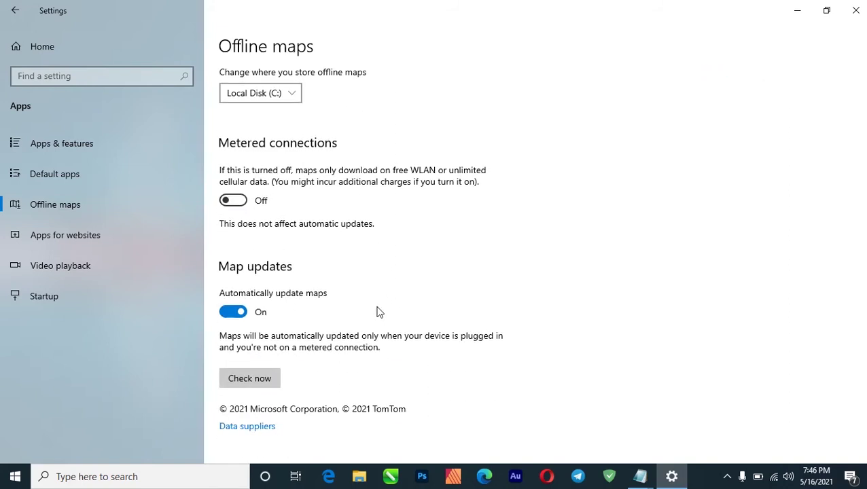
pyautogui.click(236, 312)
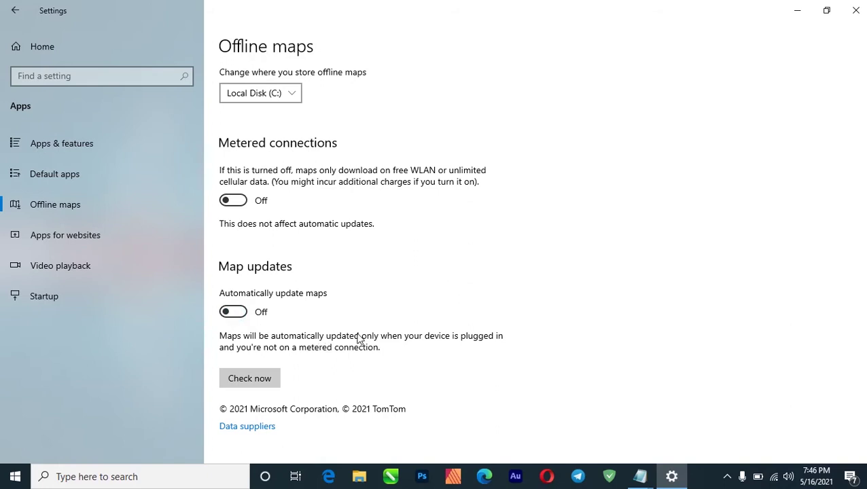
pyautogui.scroll(-1, 358, 326)
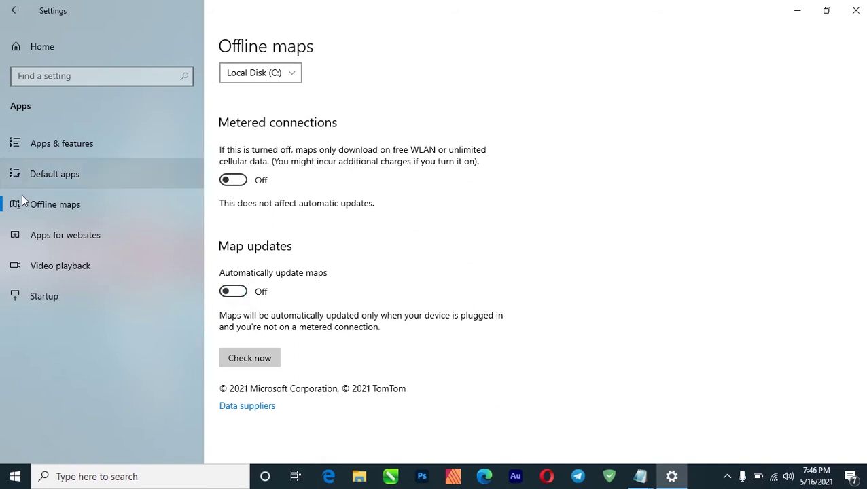
# - Turn off both Maps associations, *.maps.windows.com and maps.windows.com, in the Apps for websites settings
pyautogui.click(73, 233)
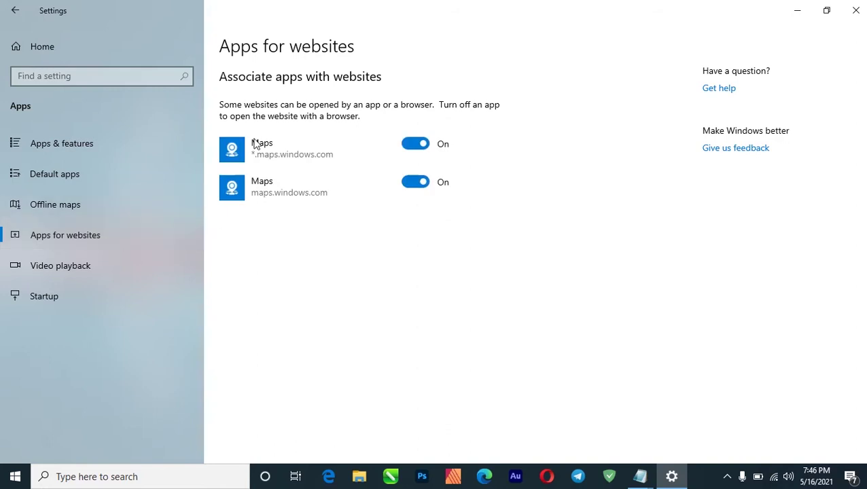
pyautogui.click(415, 145)
pyautogui.click(402, 193)
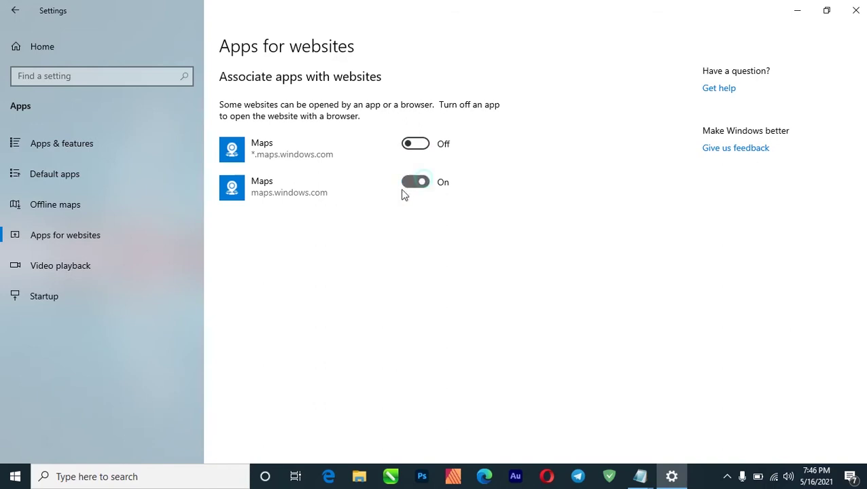
# - Review the video playback settings and the battery option for watching movies and videos
pyautogui.click(81, 273)
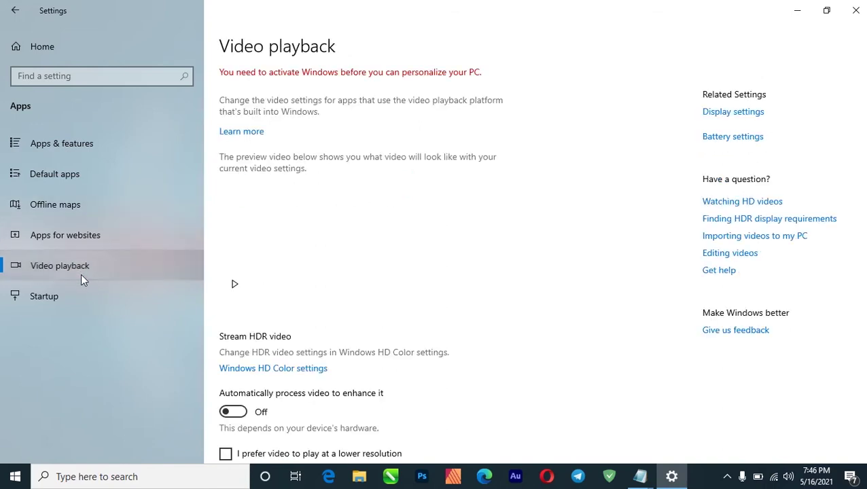
pyautogui.scroll(-3, 353, 244)
pyautogui.scroll(2, 358, 250)
pyautogui.scroll(-2, 358, 250)
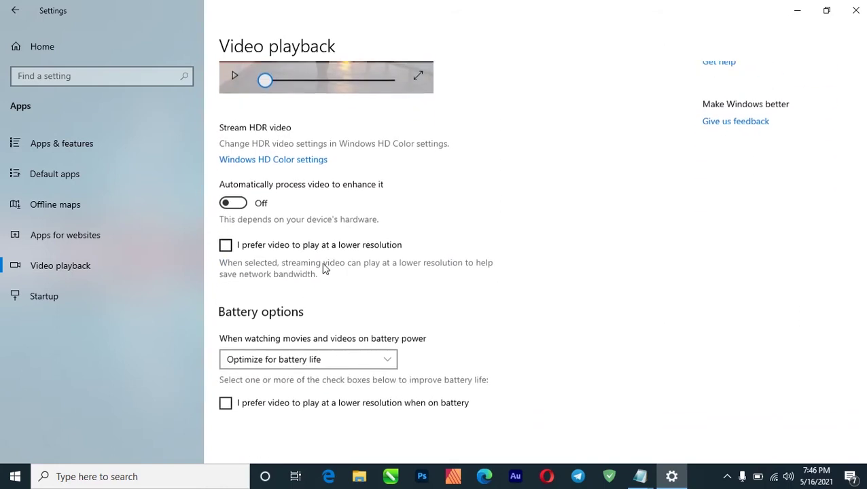
pyautogui.click(246, 356)
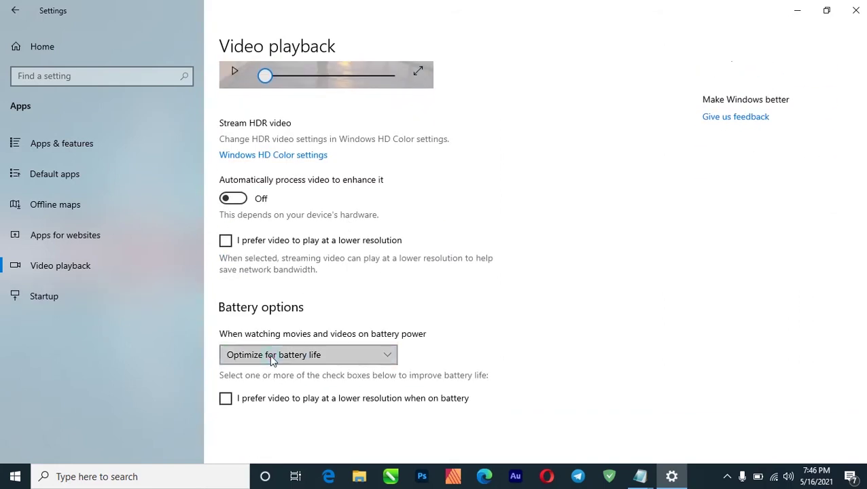
pyautogui.click(276, 312)
# - Review which startup apps are enabled and their impact ratings in the Startup settings
pyautogui.click(53, 297)
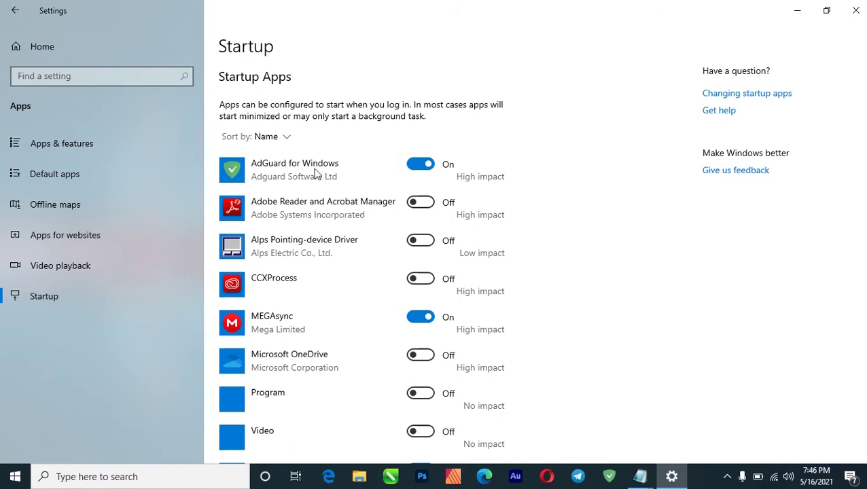
pyautogui.scroll(-3, 403, 225)
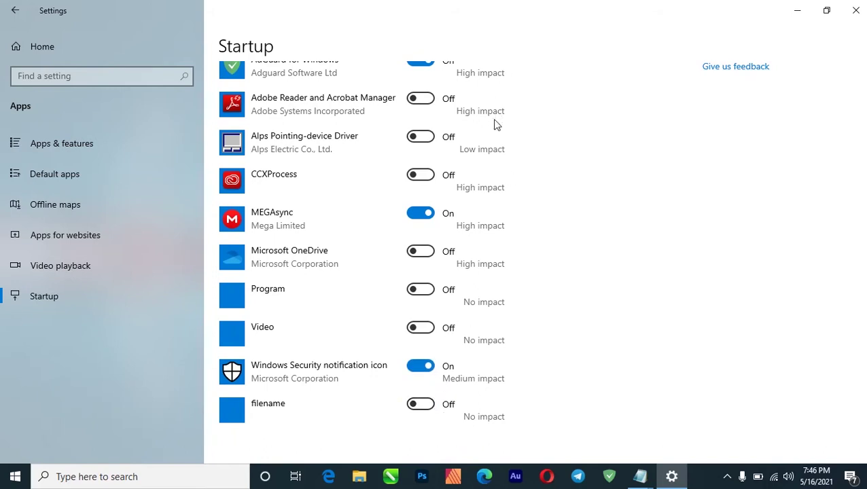
pyautogui.scroll(3, 493, 123)
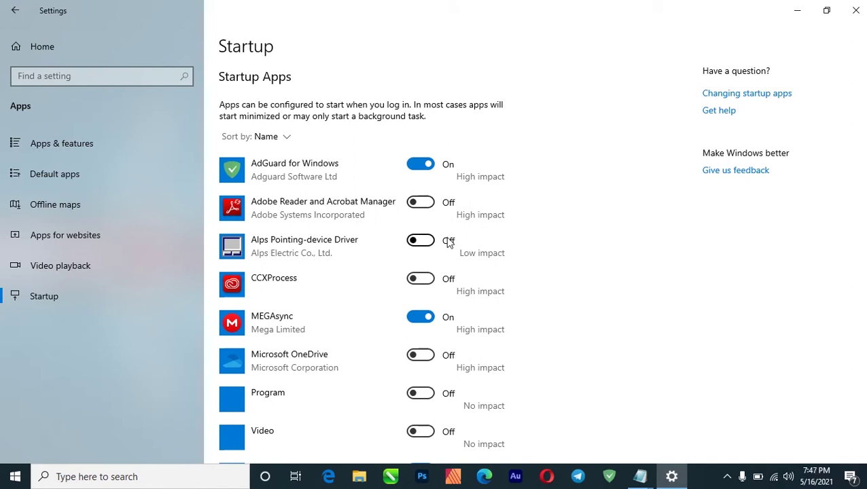
pyautogui.scroll(-2, 455, 265)
pyautogui.scroll(2, 454, 272)
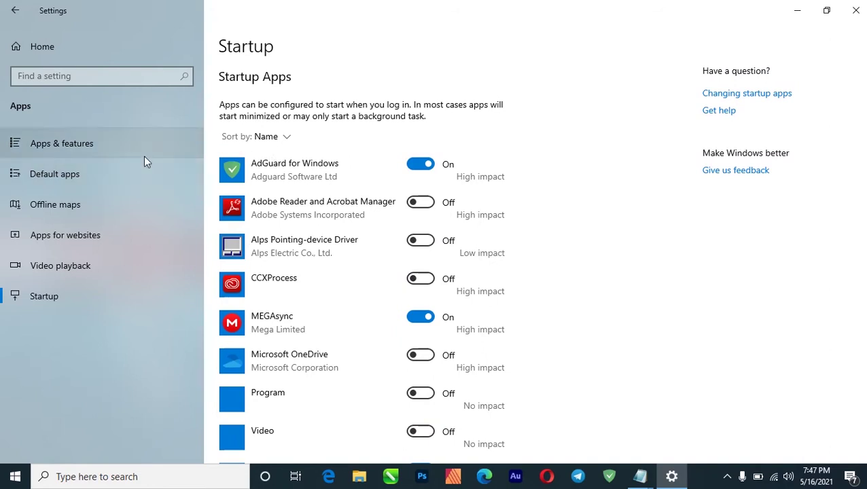
pyautogui.click(15, 10)
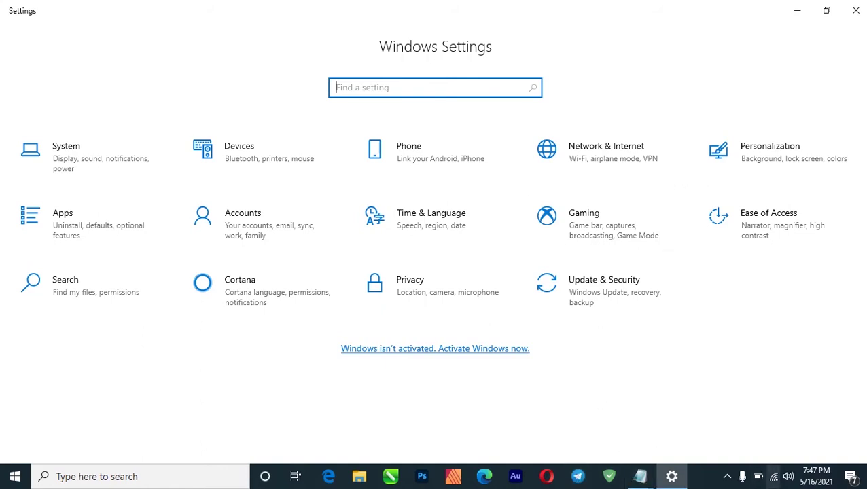
pyautogui.click(726, 476)
pyautogui.click(727, 451)
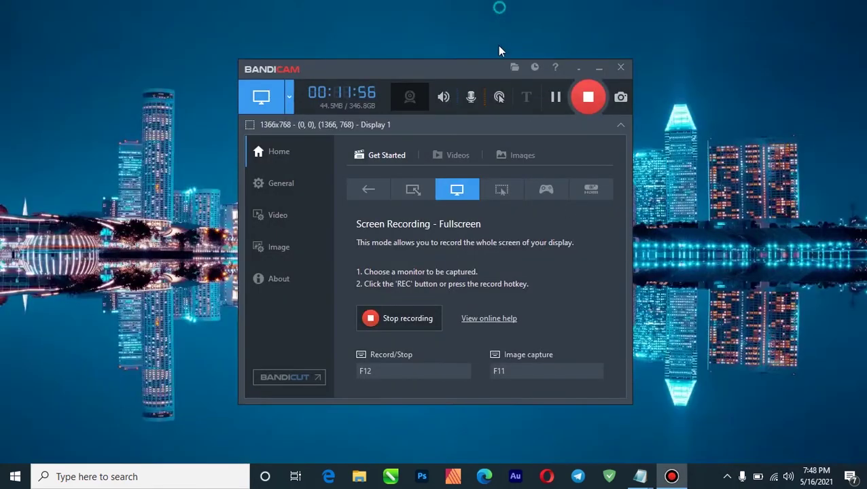
pyautogui.click(599, 68)
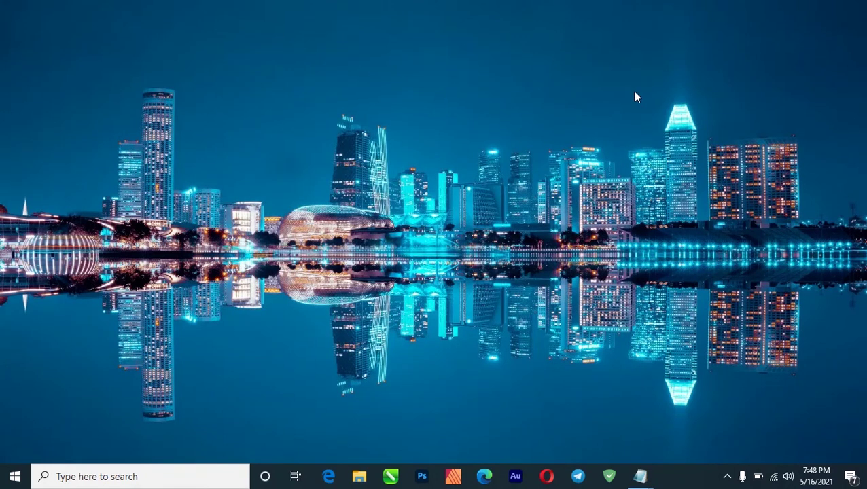
# - Search Windows for "updates" and open the Windows Update settings
pyautogui.press('super')
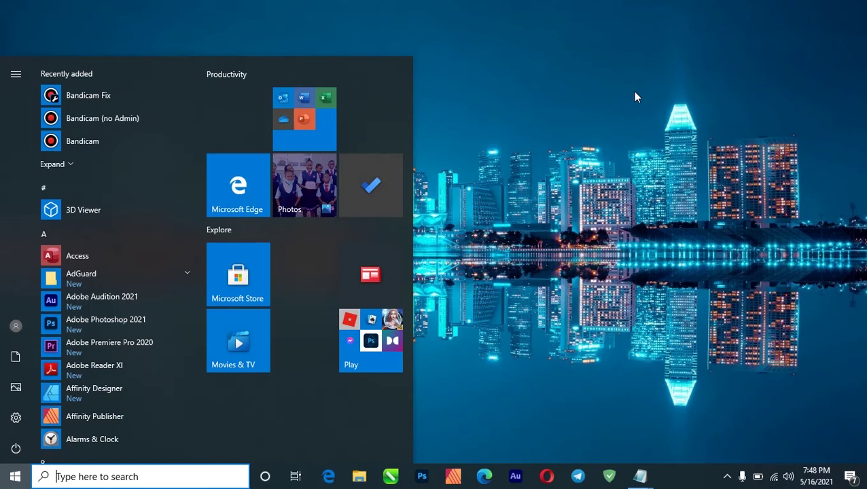
pyautogui.write('u')
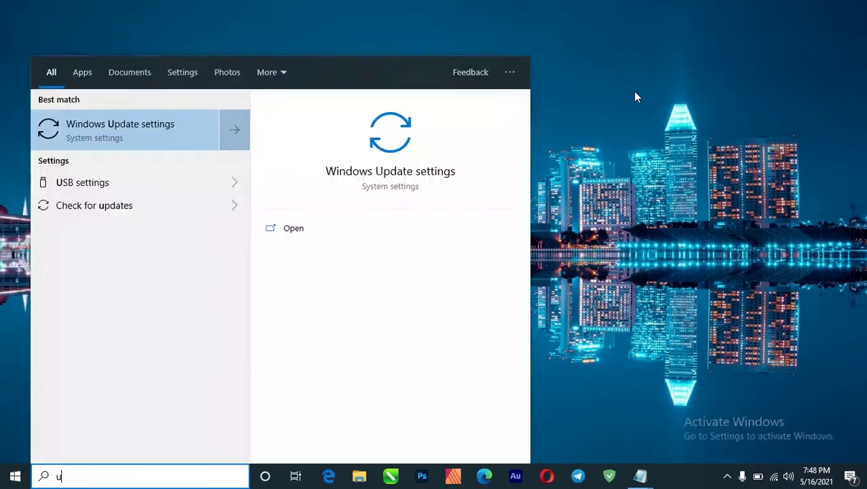
pyautogui.write('pdates')
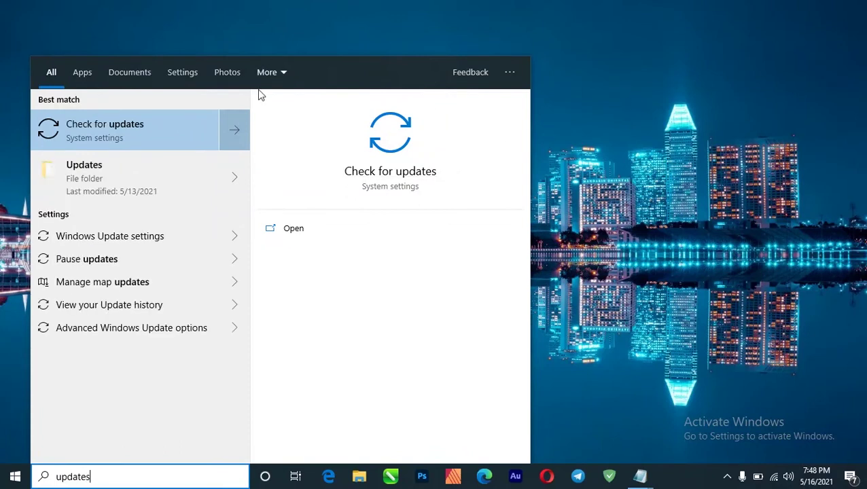
pyautogui.click(144, 242)
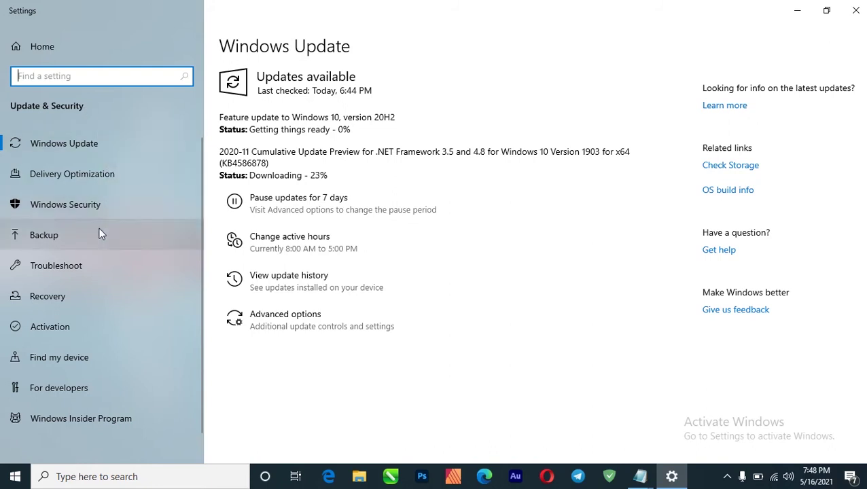
# - Turn off downloads from other PCs in Delivery Optimization and check its advanced download and upload limits
pyautogui.click(102, 175)
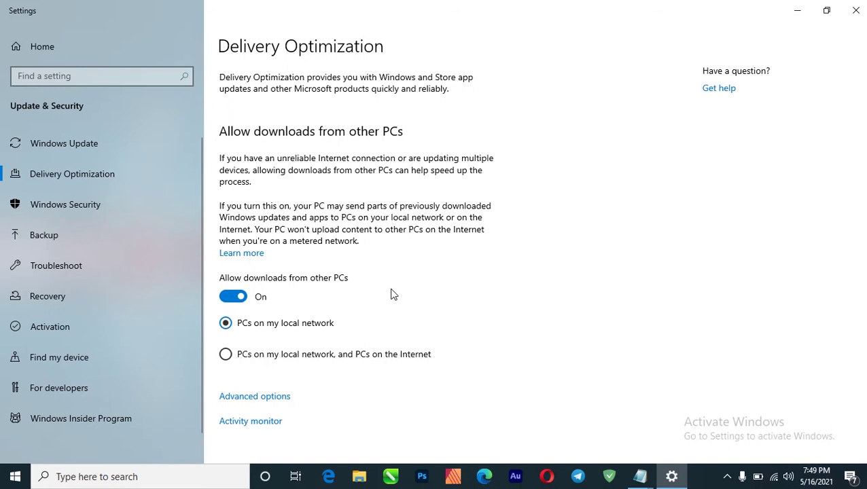
pyautogui.click(231, 303)
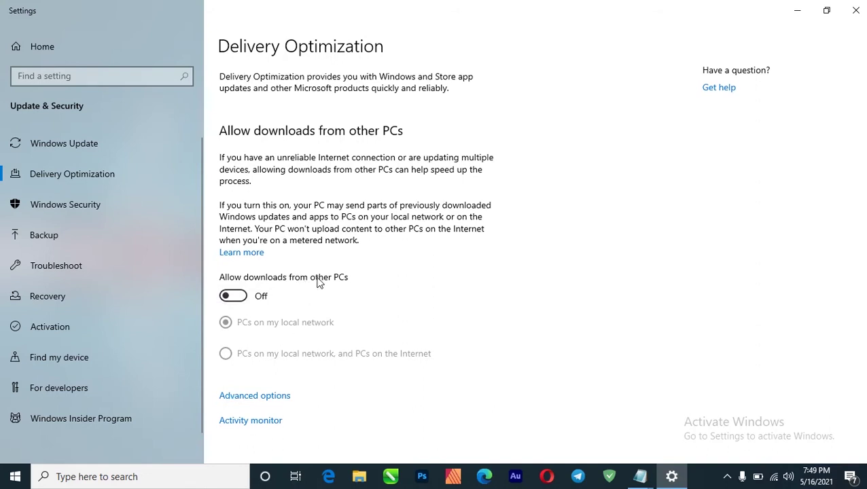
pyautogui.click(277, 396)
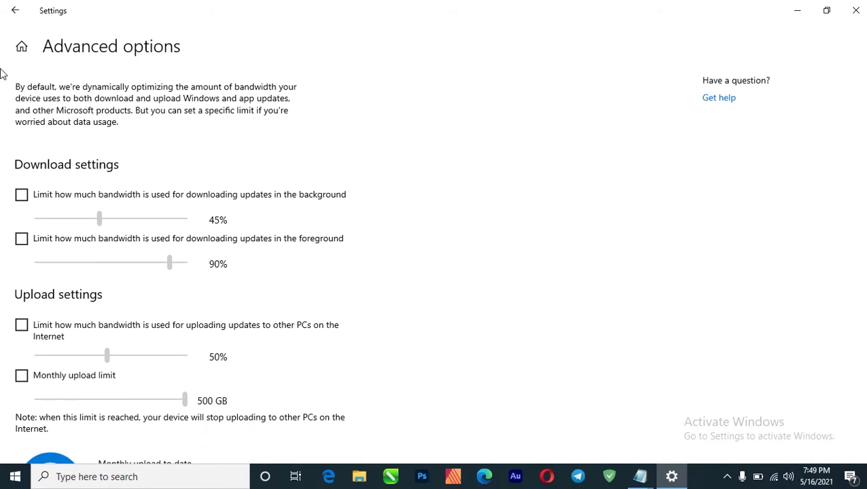
pyautogui.scroll(-2, 53, 329)
pyautogui.scroll(2, 56, 331)
pyautogui.click(14, 10)
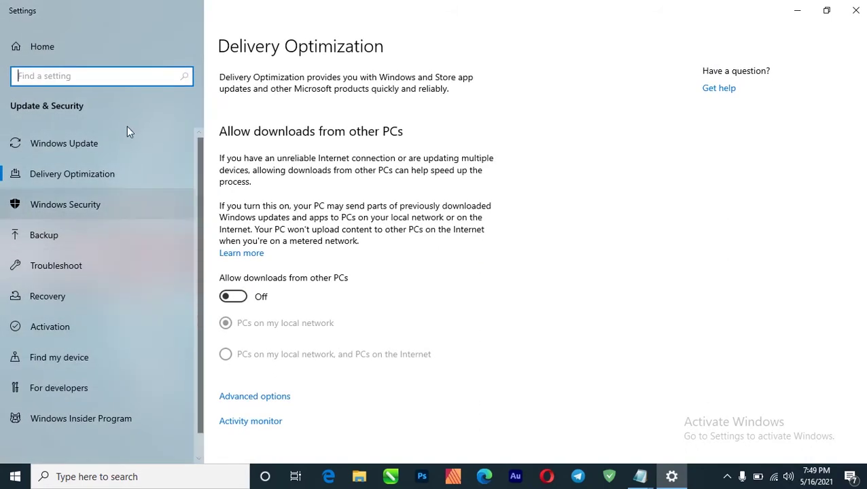
# - Look through the Windows Security protection areas, the Backup options and the list of available troubleshooters
pyautogui.click(69, 204)
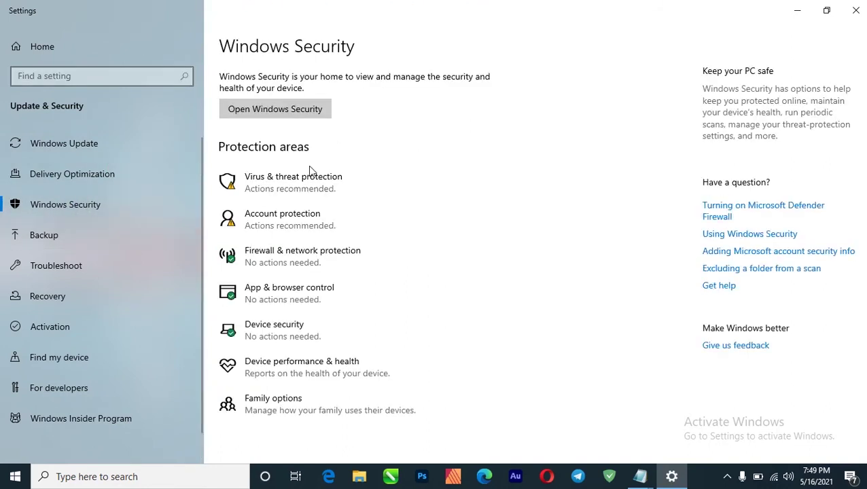
pyautogui.scroll(-1, 265, 408)
pyautogui.scroll(-1, 165, 387)
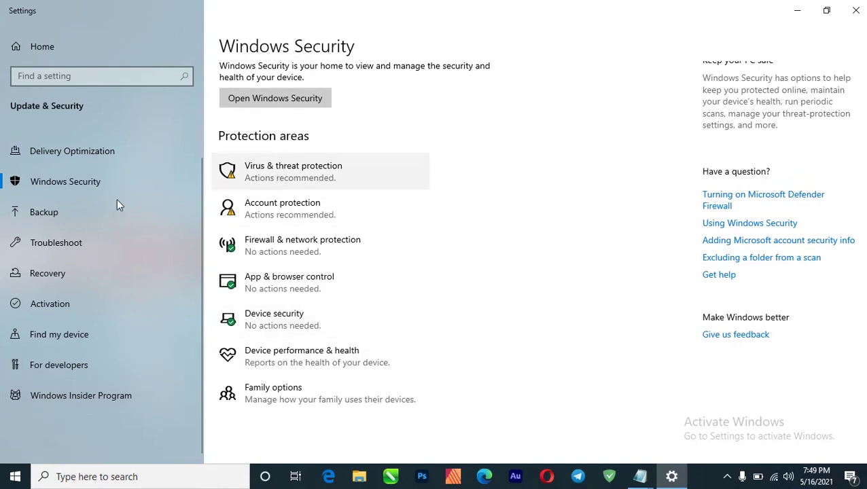
pyautogui.click(43, 212)
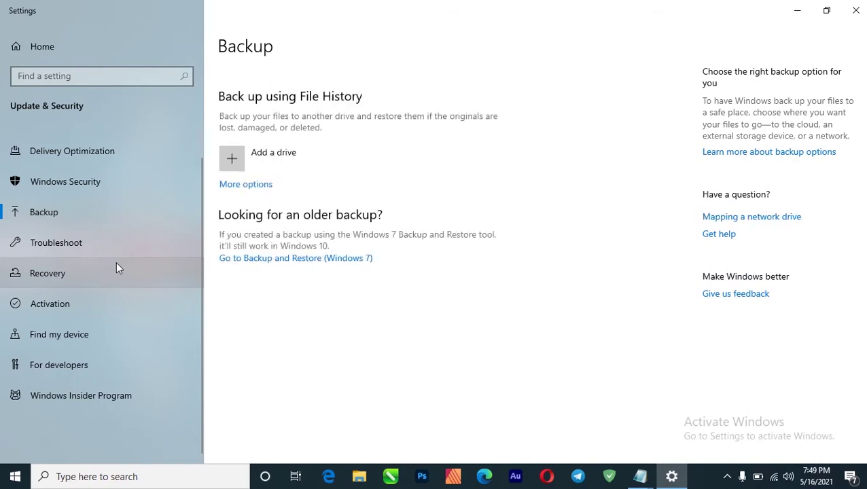
pyautogui.click(44, 245)
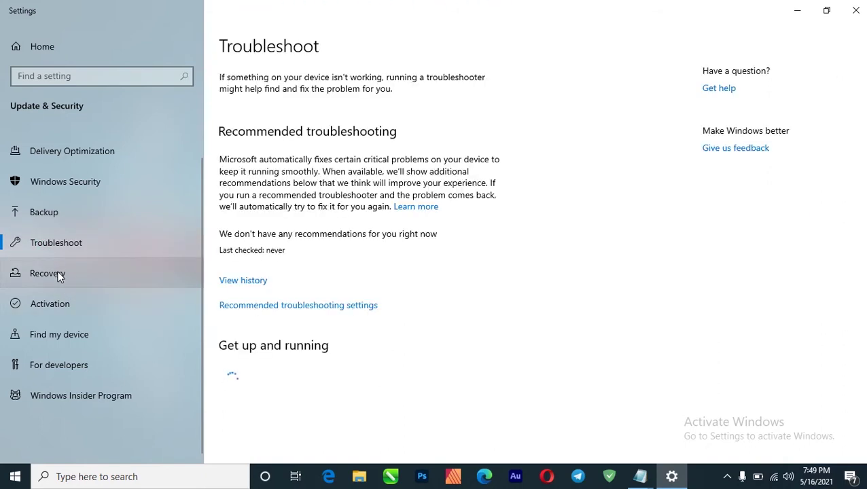
pyautogui.scroll(-7, 371, 306)
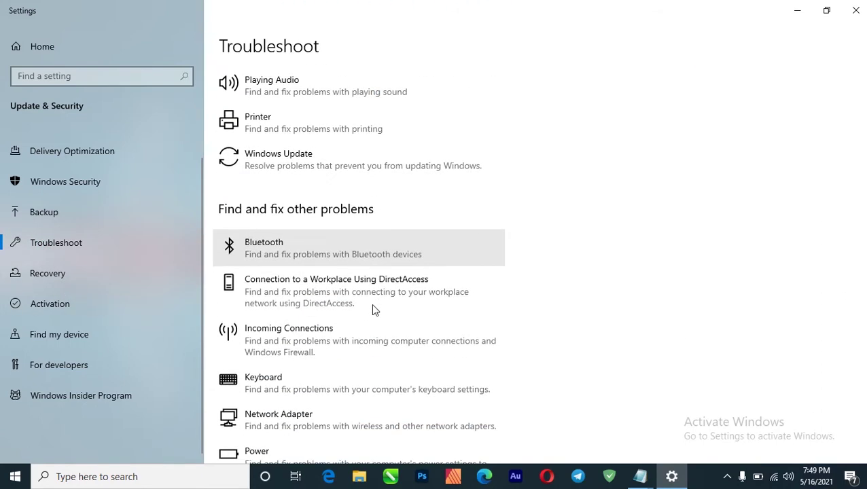
pyautogui.scroll(-3, 371, 311)
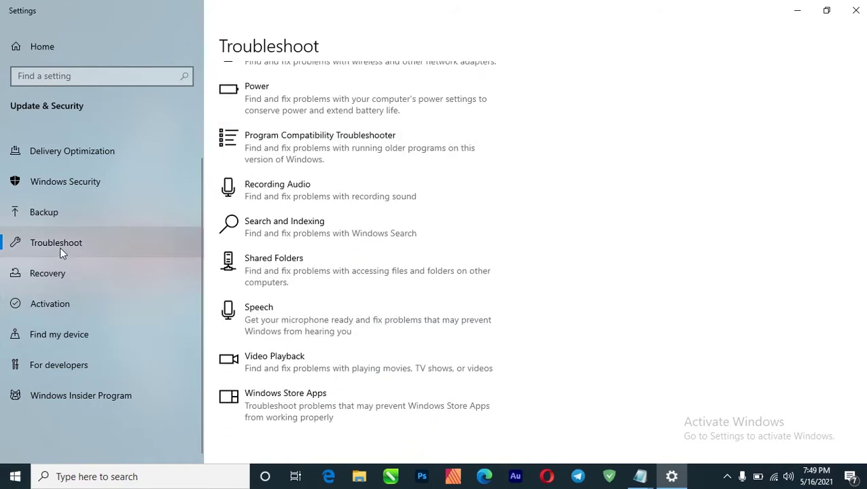
# - Open the Location privacy settings from the Find my device page and check the device's location access option
pyautogui.click(79, 338)
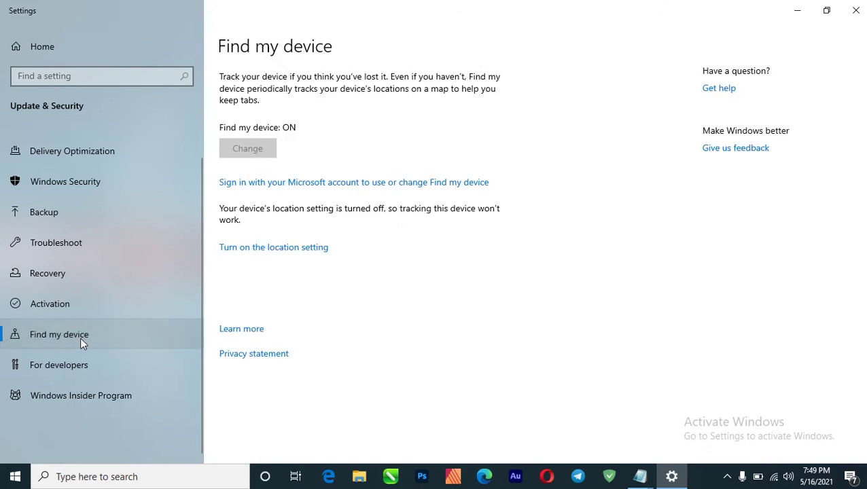
pyautogui.click(279, 248)
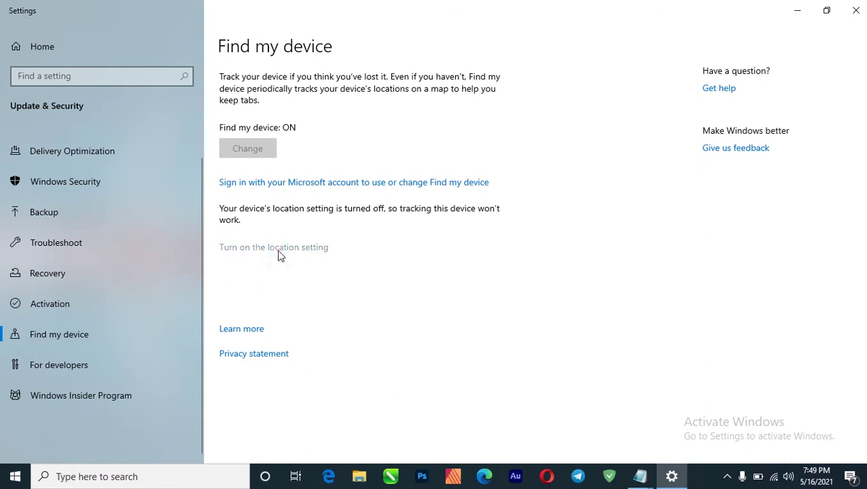
pyautogui.scroll(-3, 257, 316)
pyautogui.scroll(3, 257, 316)
pyautogui.click(255, 216)
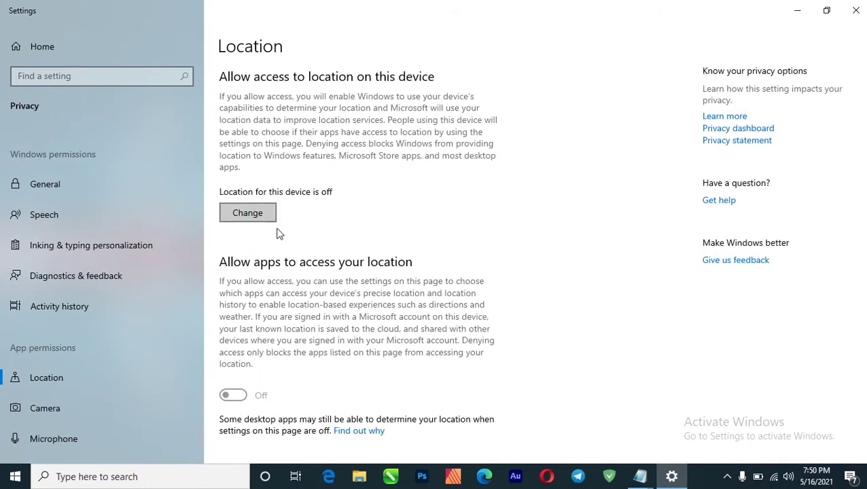
pyautogui.click(337, 281)
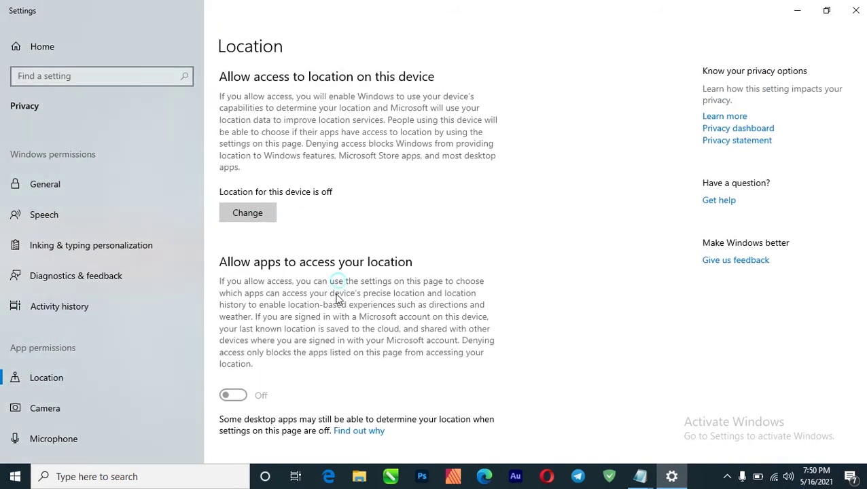
# - Review the Location privacy settings, including app access, default location, location history, per-app permissions and geofencing
pyautogui.scroll(-7, 319, 340)
pyautogui.scroll(-3, 313, 374)
pyautogui.scroll(4, 313, 364)
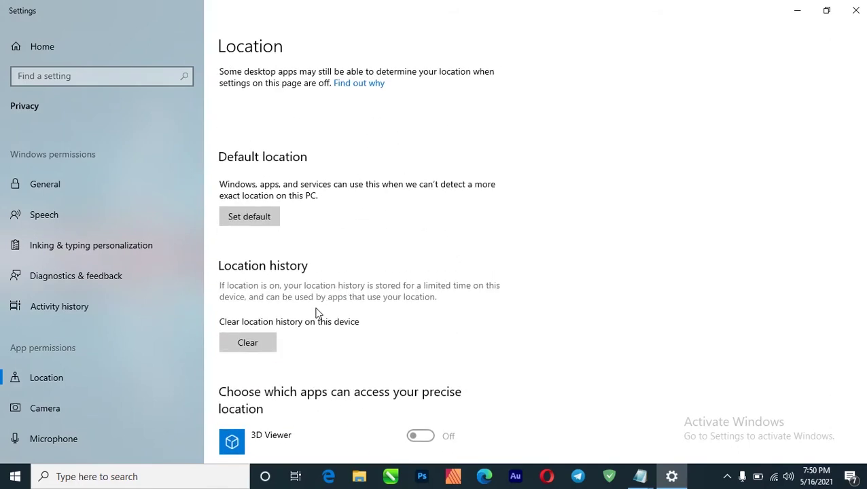
pyautogui.scroll(-3, 316, 313)
pyautogui.scroll(-3, 316, 312)
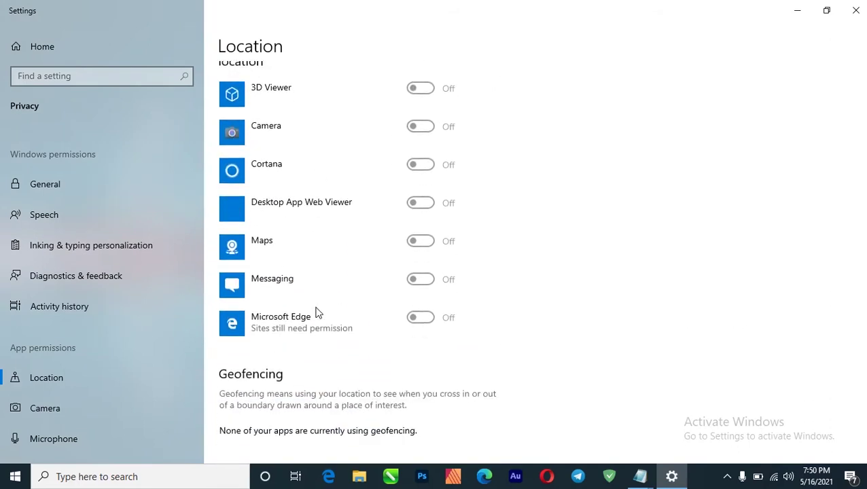
pyautogui.scroll(3, 315, 310)
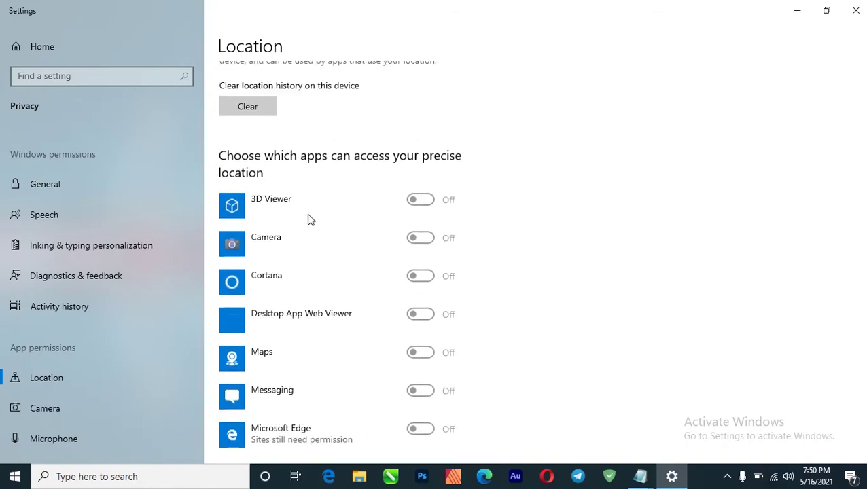
pyautogui.scroll(-2, 407, 332)
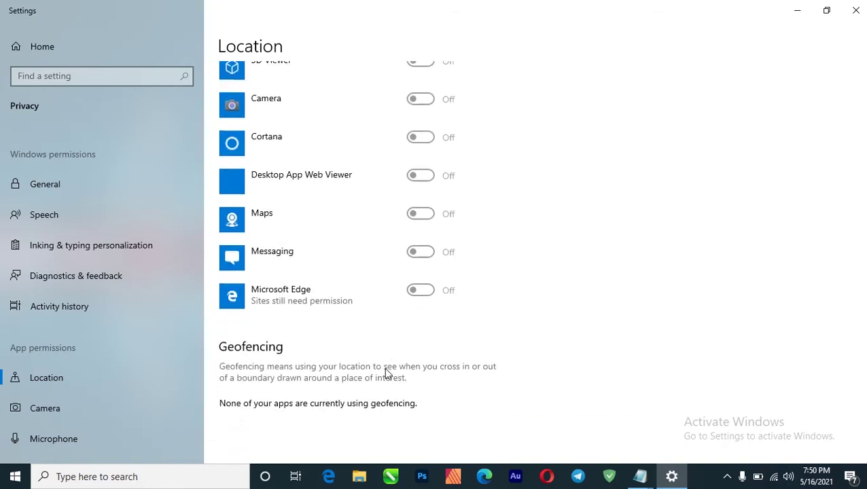
pyautogui.scroll(5, 385, 372)
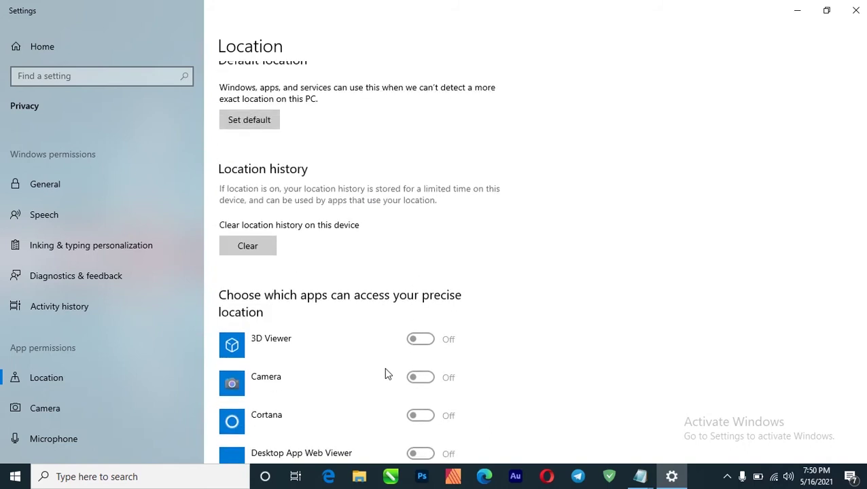
pyautogui.scroll(5, 330, 317)
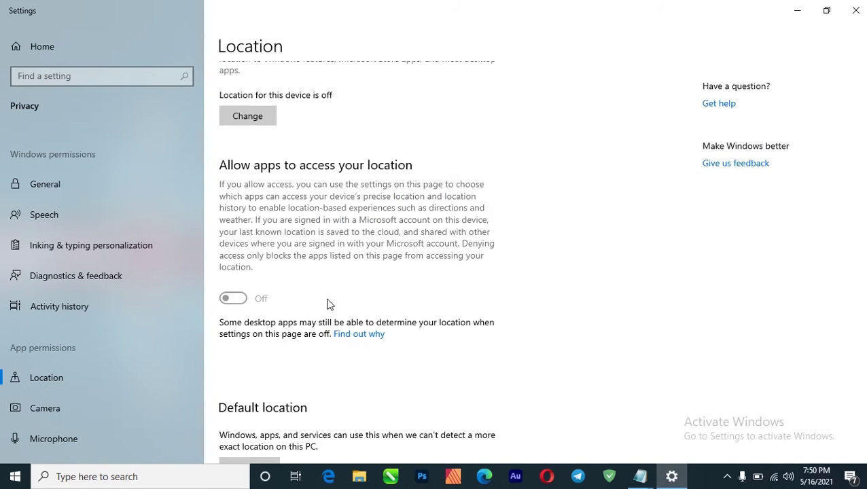
pyautogui.scroll(2, 329, 304)
pyautogui.scroll(-3, 326, 303)
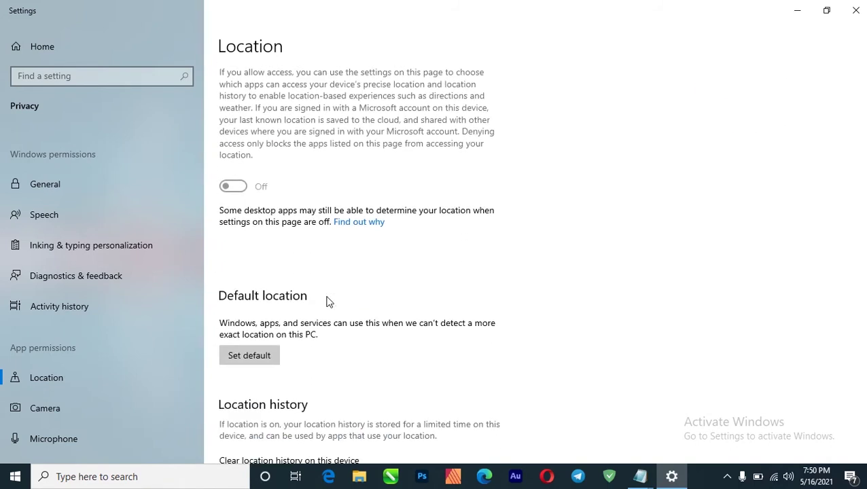
pyautogui.scroll(1, 239, 189)
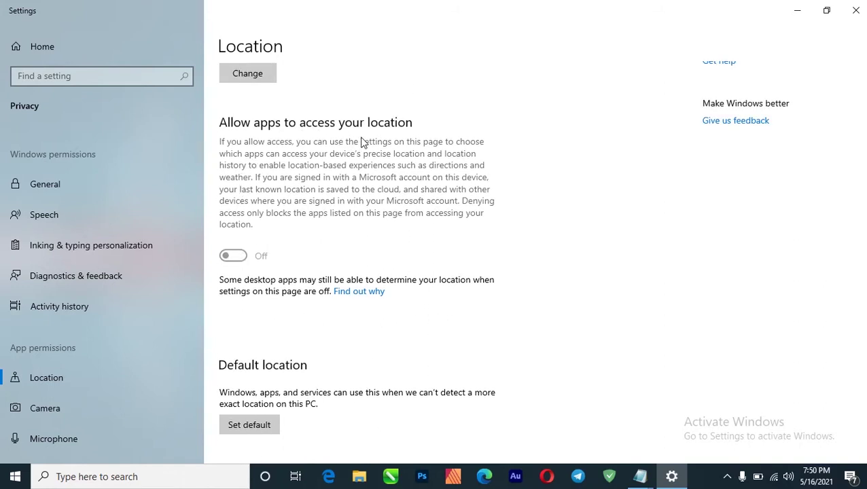
# - Clear the location history stored on this device
pyautogui.scroll(-1, 262, 347)
pyautogui.scroll(-1, 265, 350)
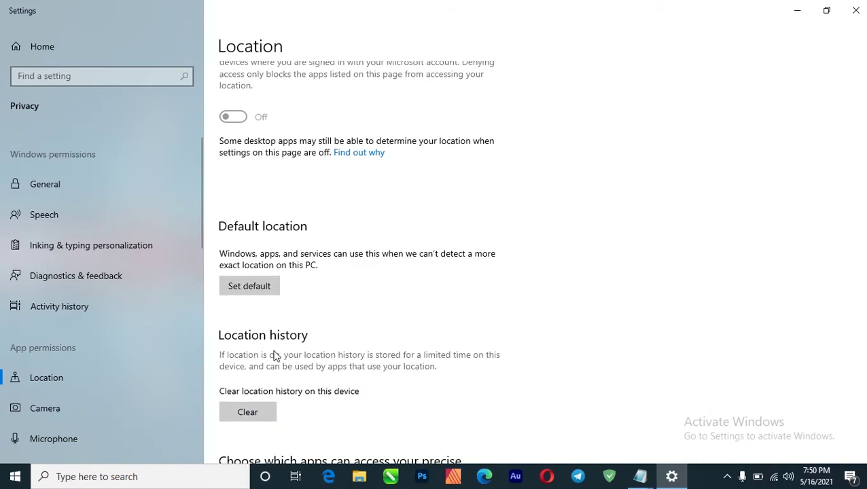
pyautogui.scroll(-2, 288, 353)
pyautogui.click(271, 279)
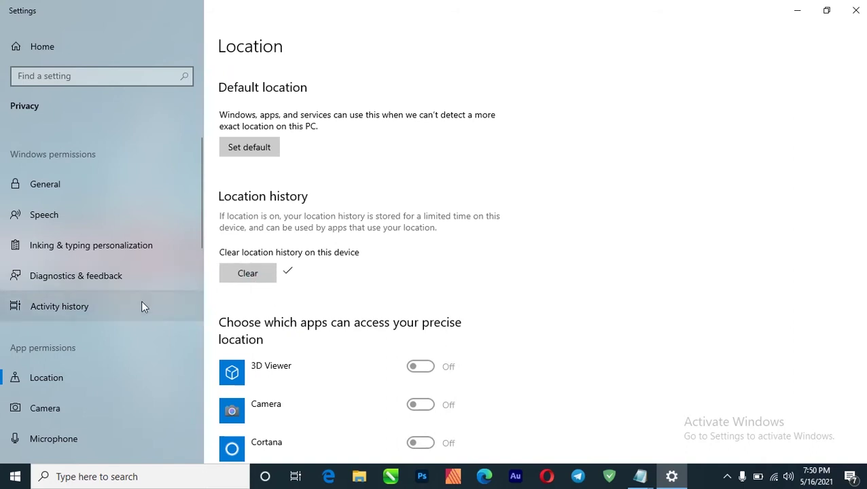
# - Review the For developers settings, including developer features, Device Portal, device discovery, File Explorer, Remote Desktop and PowerShell options
pyautogui.scroll(-1, 72, 353)
pyautogui.scroll(-3, 304, 385)
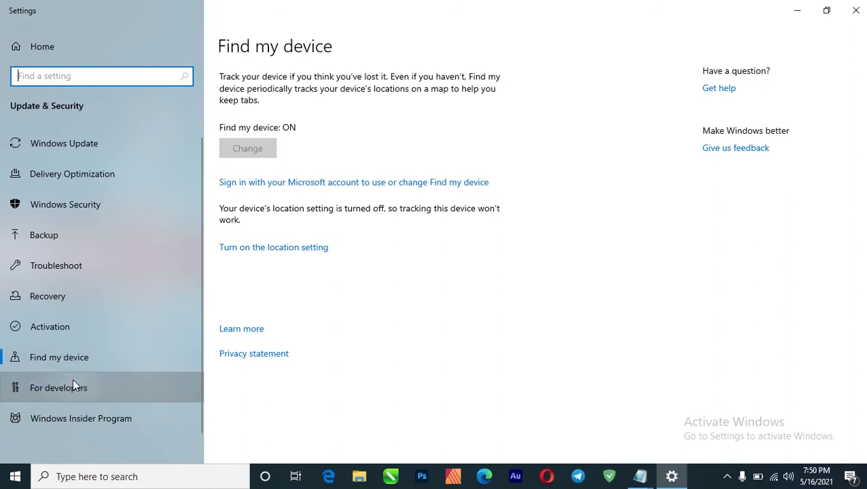
pyautogui.click(73, 385)
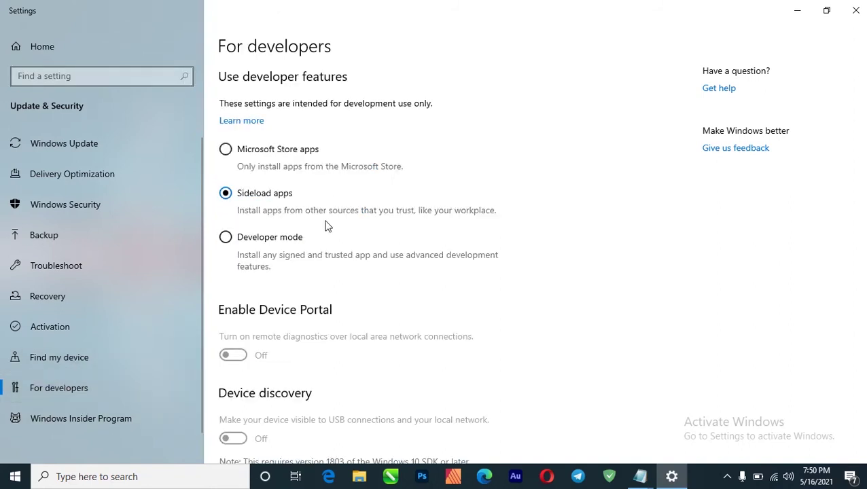
pyautogui.scroll(-2, 325, 226)
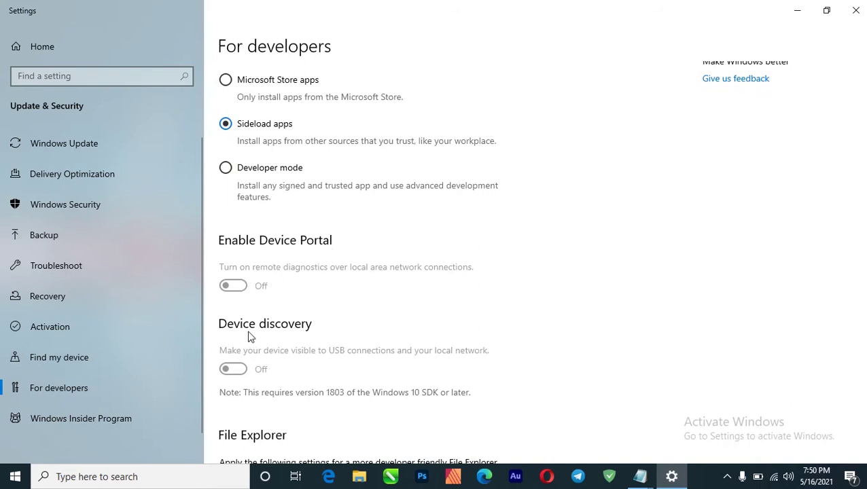
pyautogui.scroll(-1, 326, 354)
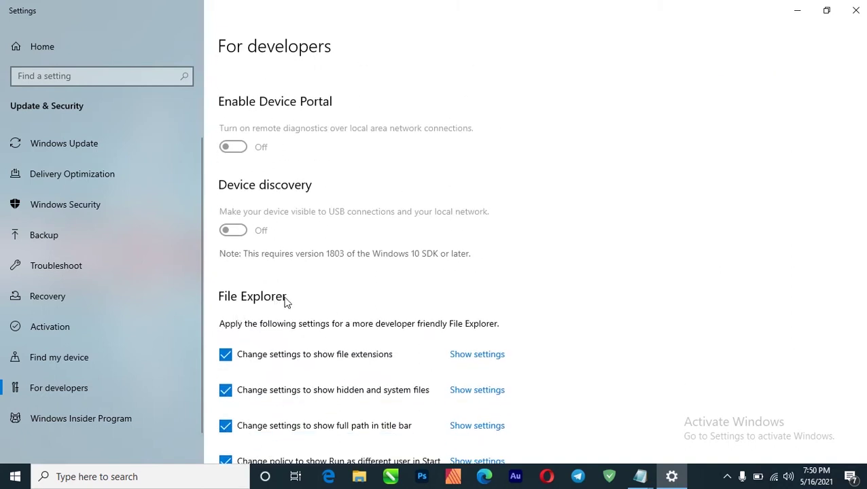
pyautogui.scroll(-5, 360, 290)
pyautogui.scroll(2, 360, 291)
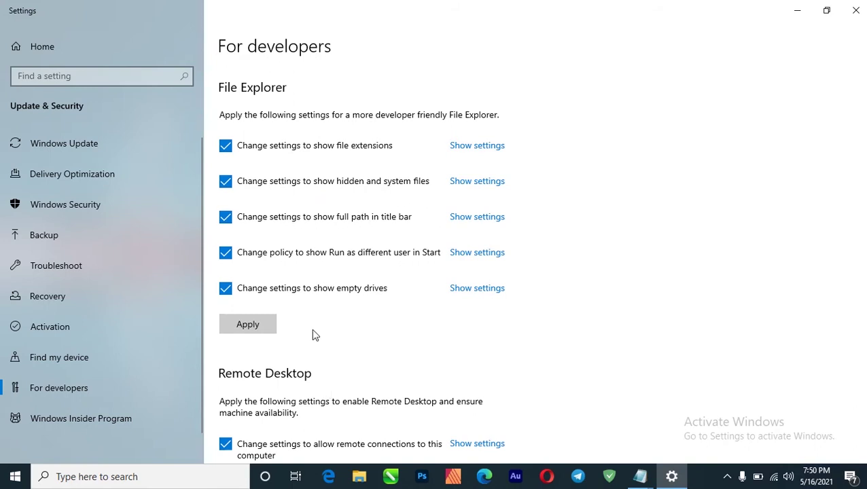
pyautogui.scroll(-2, 312, 331)
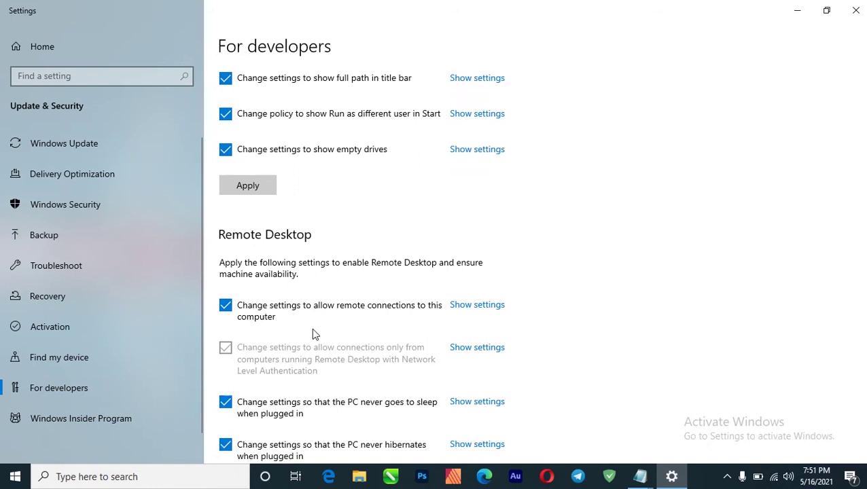
pyautogui.scroll(-2, 312, 331)
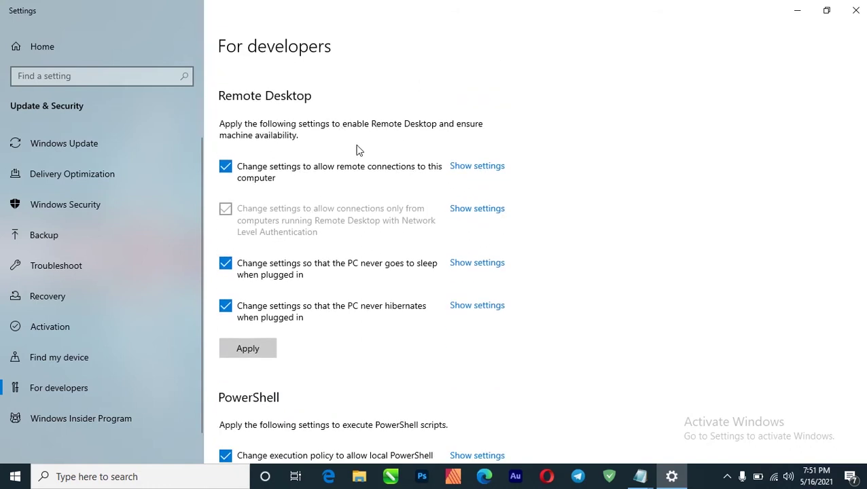
pyautogui.scroll(1, 321, 189)
pyautogui.scroll(-2, 315, 201)
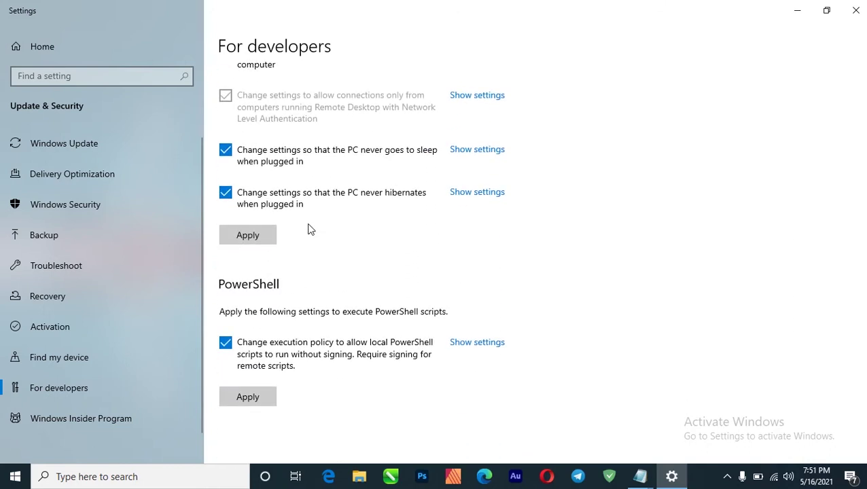
pyautogui.scroll(6, 307, 231)
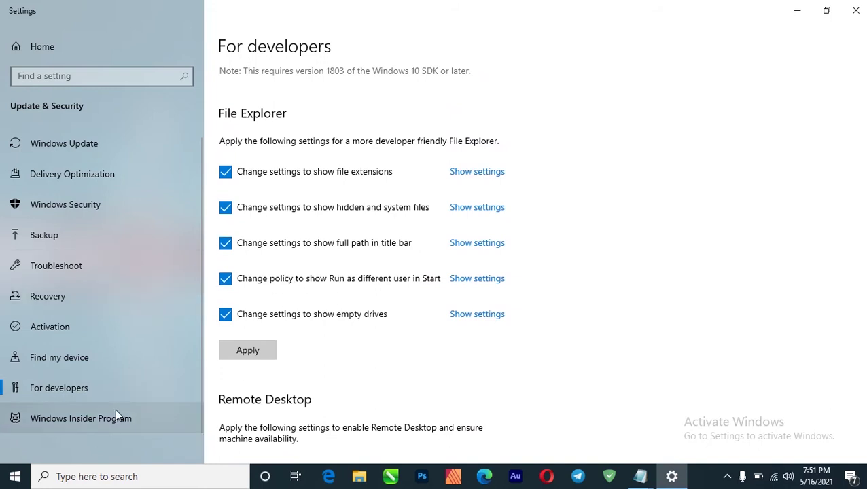
# - Check the Windows Insider Program and Windows Update pages and close the Settings window
pyautogui.click(79, 422)
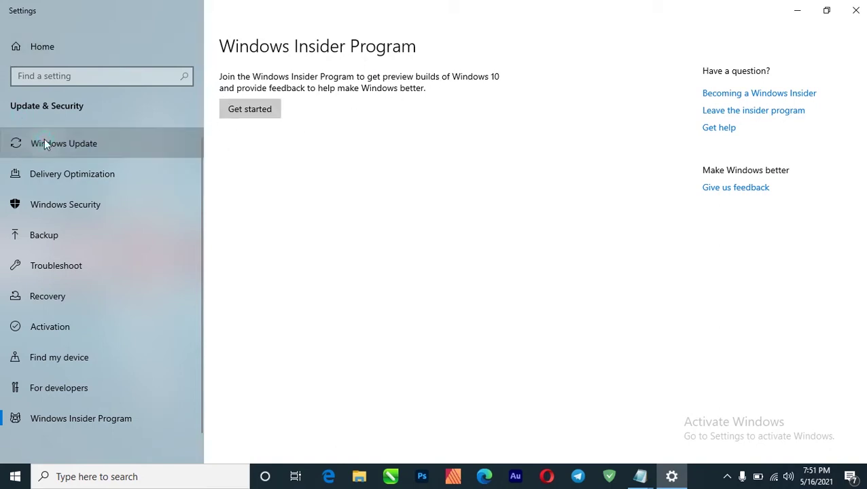
pyautogui.click(74, 142)
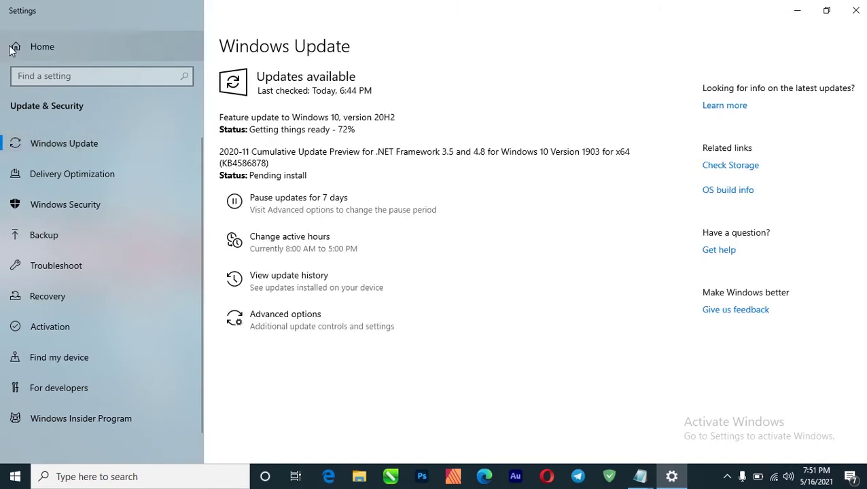
pyautogui.click(665, 476)
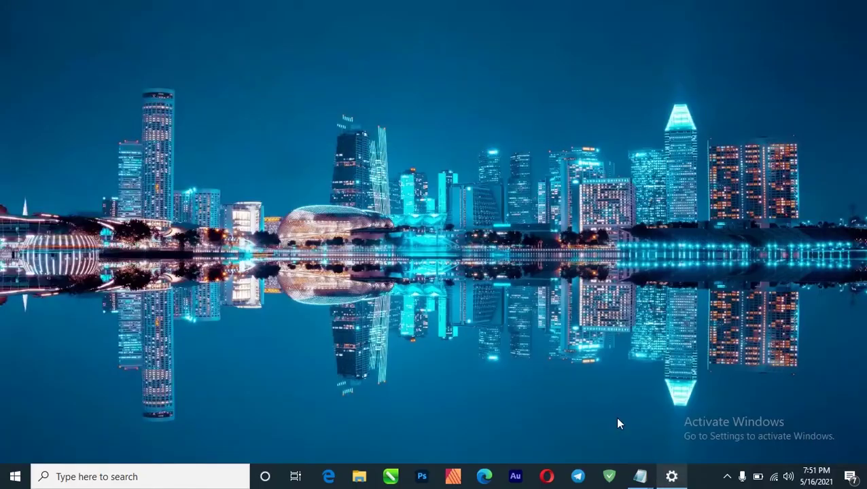
pyautogui.click(671, 478)
pyautogui.click(855, 10)
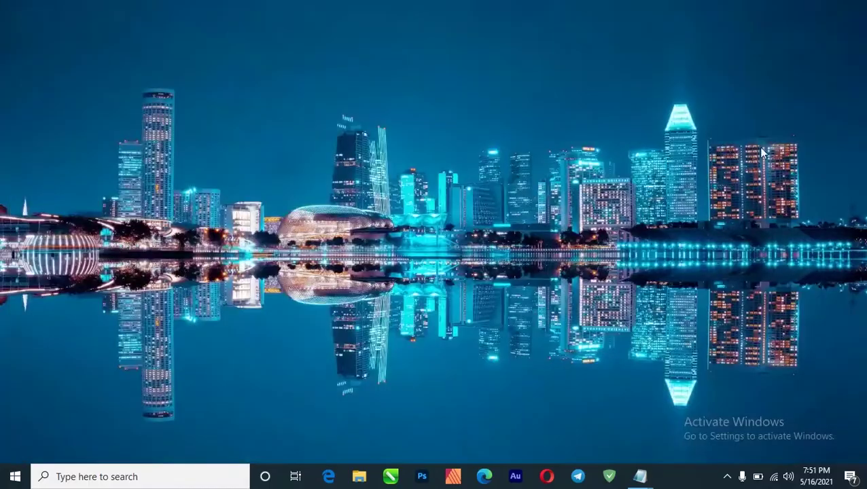
pyautogui.rightClick(690, 475)
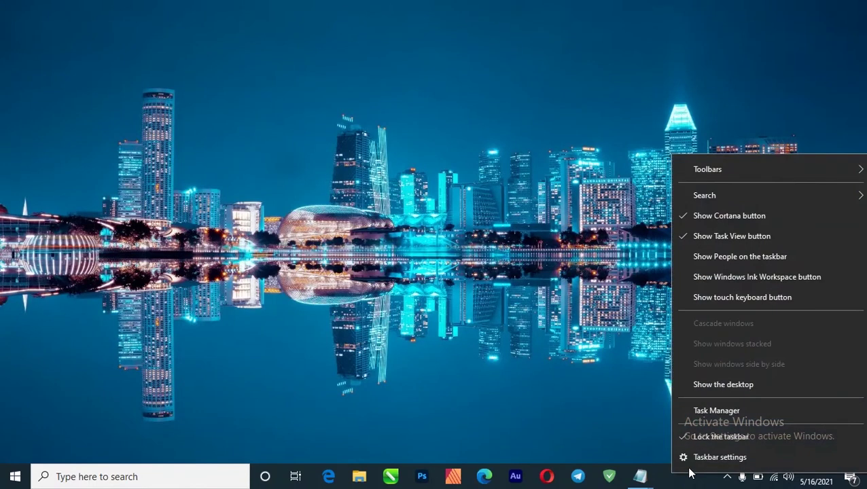
pyautogui.click(694, 438)
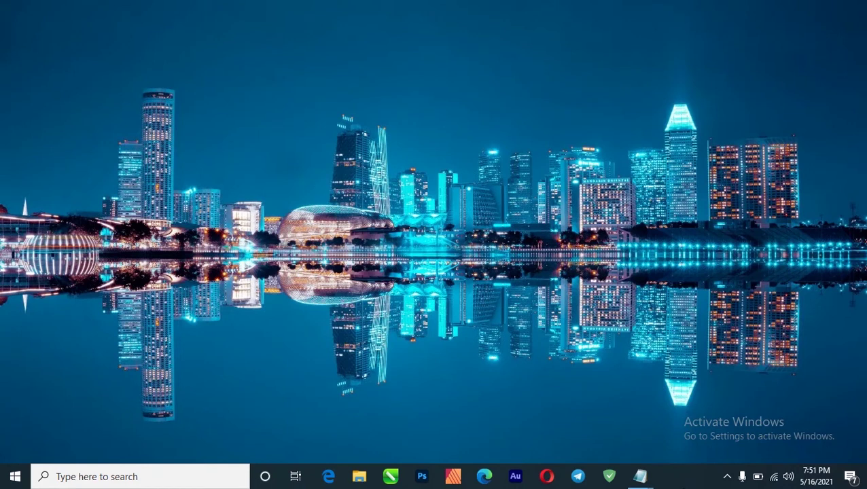
pyautogui.rightClick(690, 486)
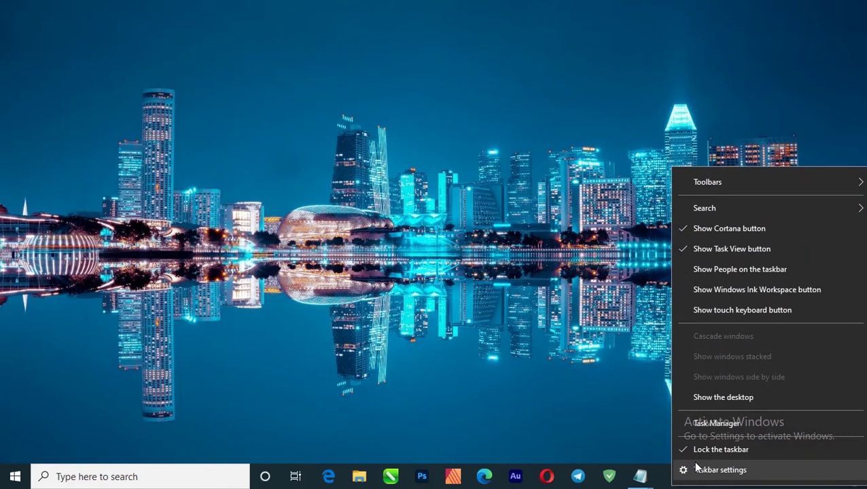
pyautogui.click(553, 179)
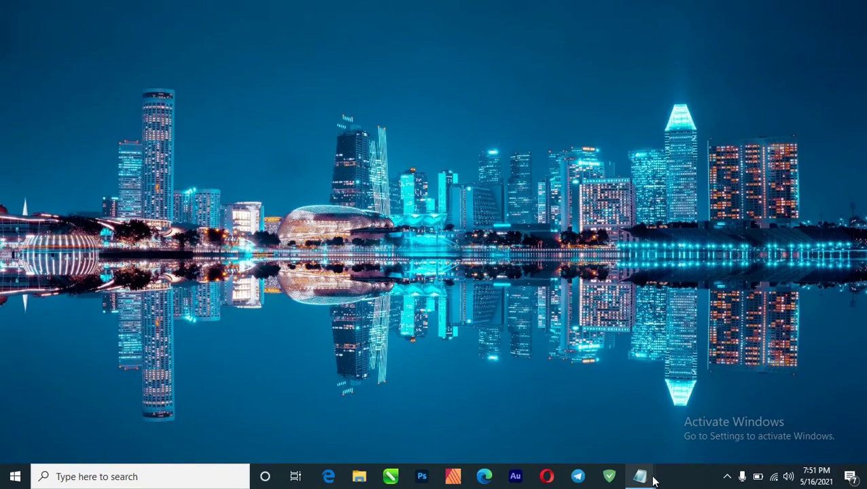
pyautogui.rightClick(691, 474)
pyautogui.click(585, 338)
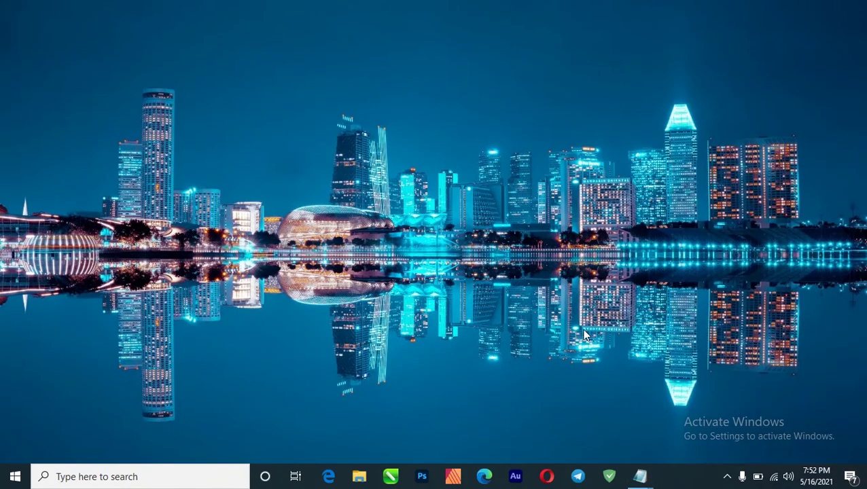
# - Search Windows for services, open the Services desktop app and maximize its window
pyautogui.press('super')
pyautogui.write('s')
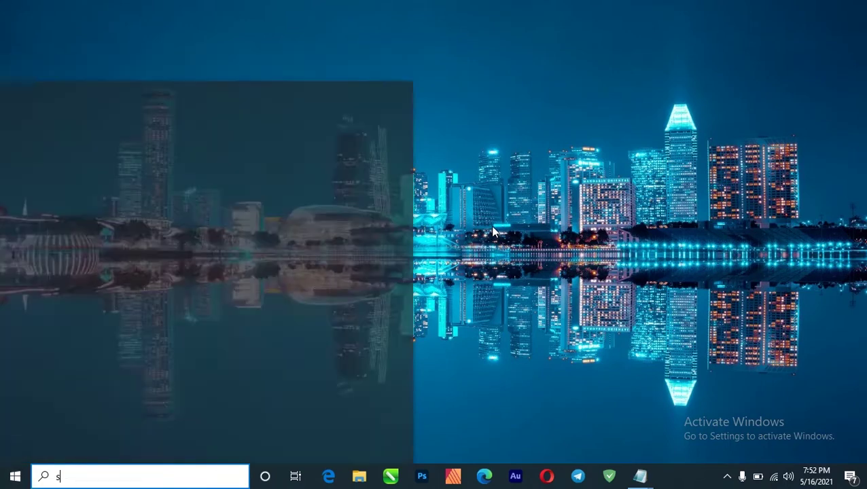
pyautogui.write('ervices')
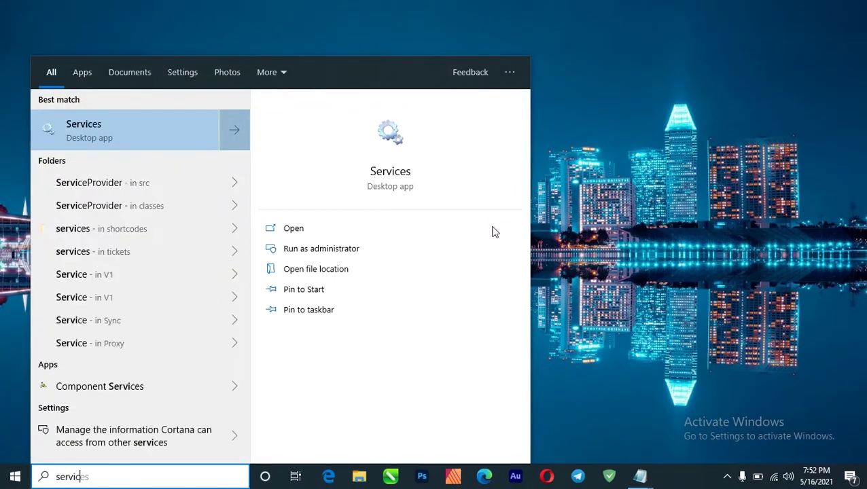
pyautogui.press('Return')
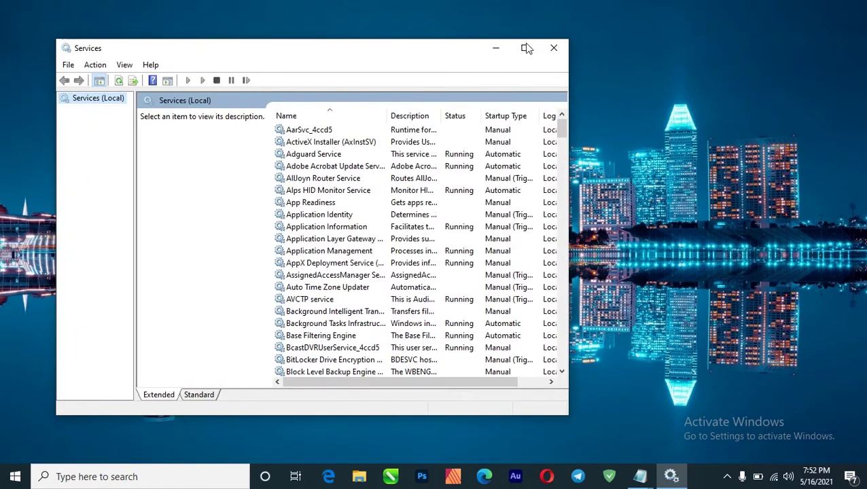
pyautogui.click(525, 48)
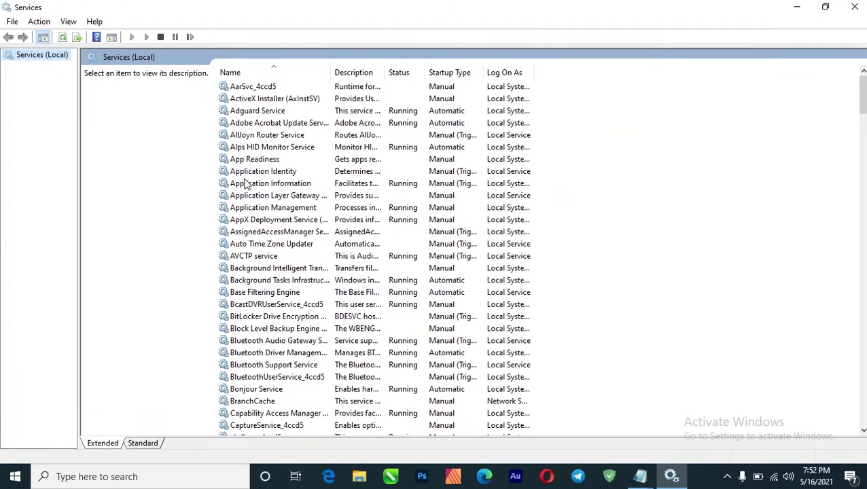
# - Look through the list of local services, examining their status and startup type in the extended and standard views
pyautogui.scroll(-9, 258, 204)
pyautogui.scroll(-8, 262, 216)
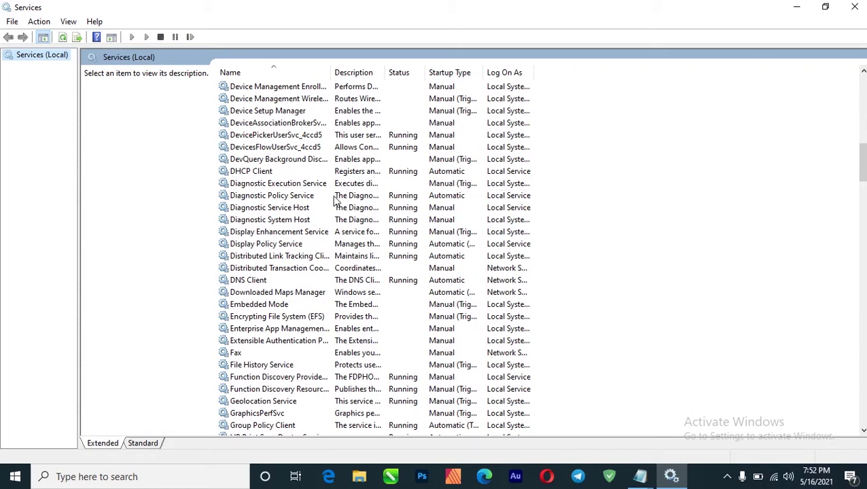
pyautogui.scroll(18, 483, 126)
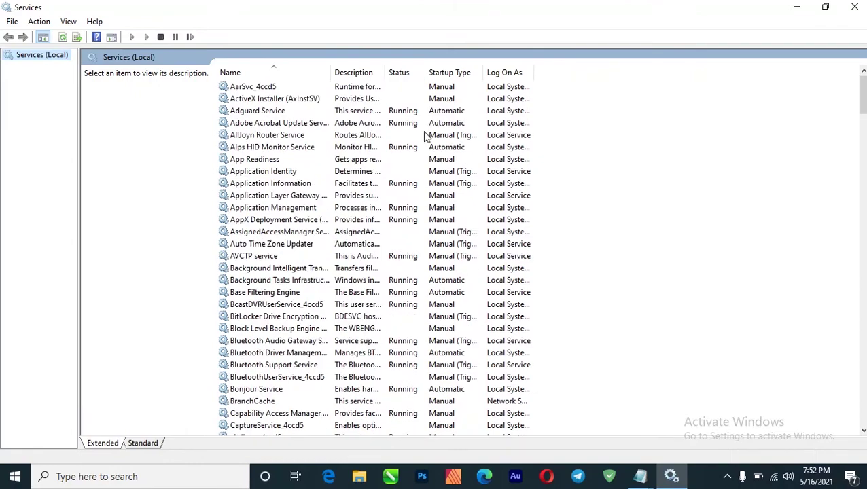
pyautogui.scroll(-20, 425, 136)
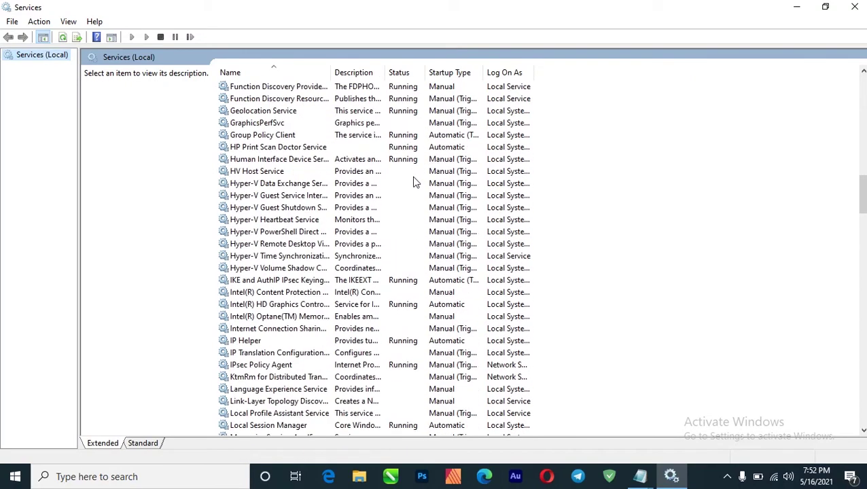
pyautogui.scroll(-12, 415, 182)
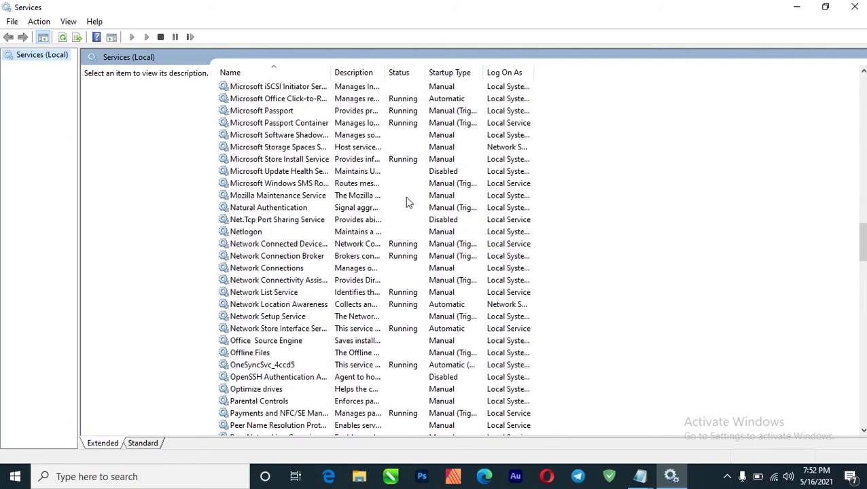
pyautogui.scroll(-13, 408, 202)
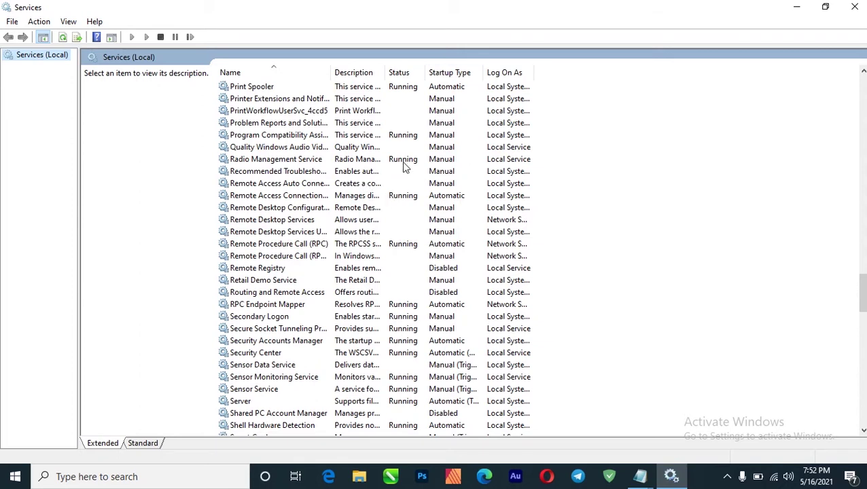
pyautogui.scroll(-14, 403, 168)
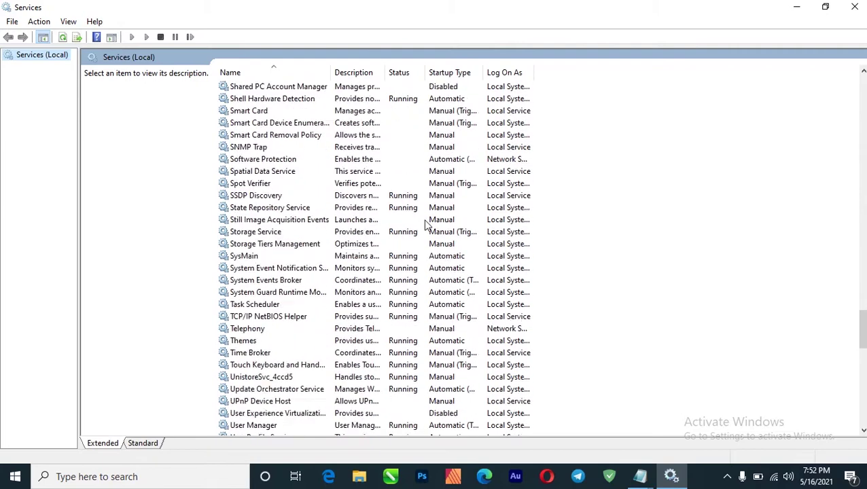
pyautogui.scroll(-5, 426, 224)
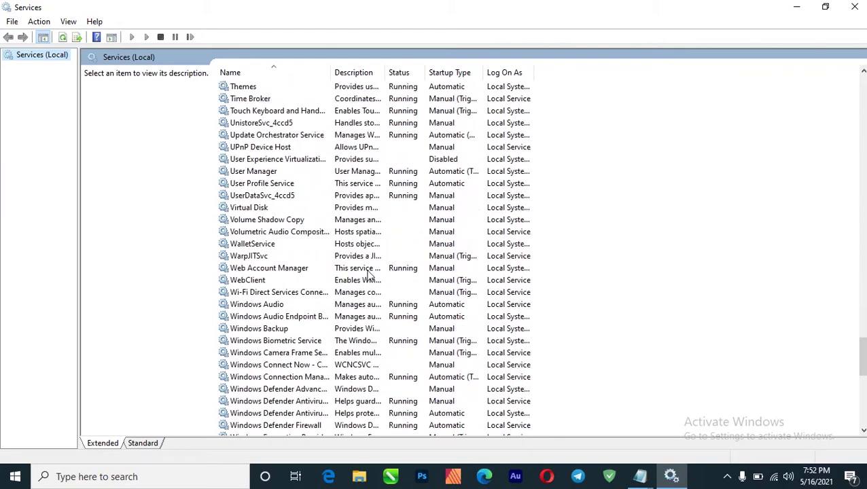
pyautogui.click(135, 445)
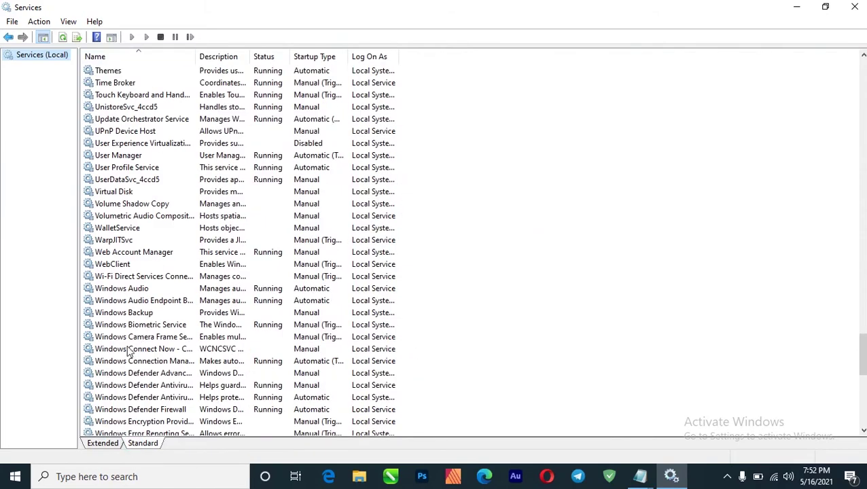
pyautogui.click(111, 443)
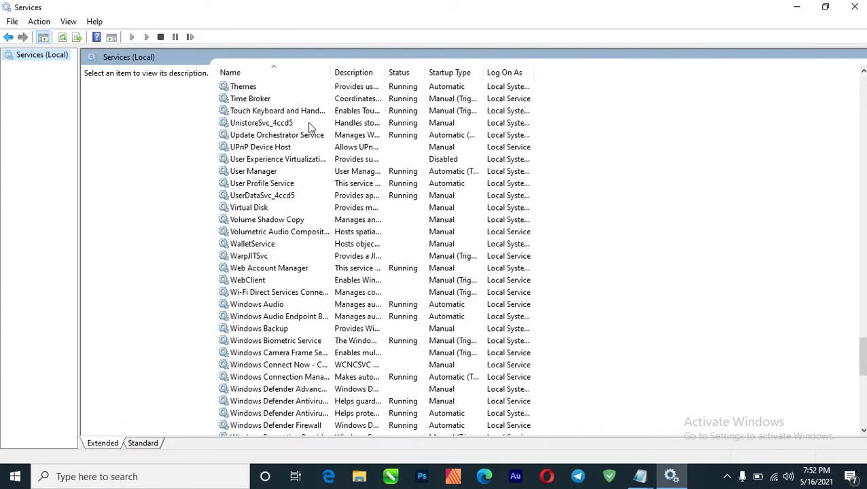
pyautogui.scroll(-8, 366, 207)
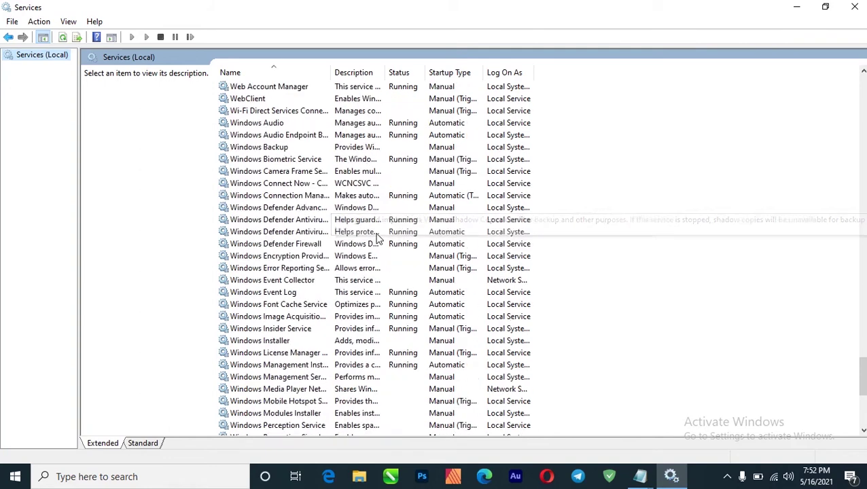
# - Close the Services window and refresh the desktop
pyautogui.click(854, 6)
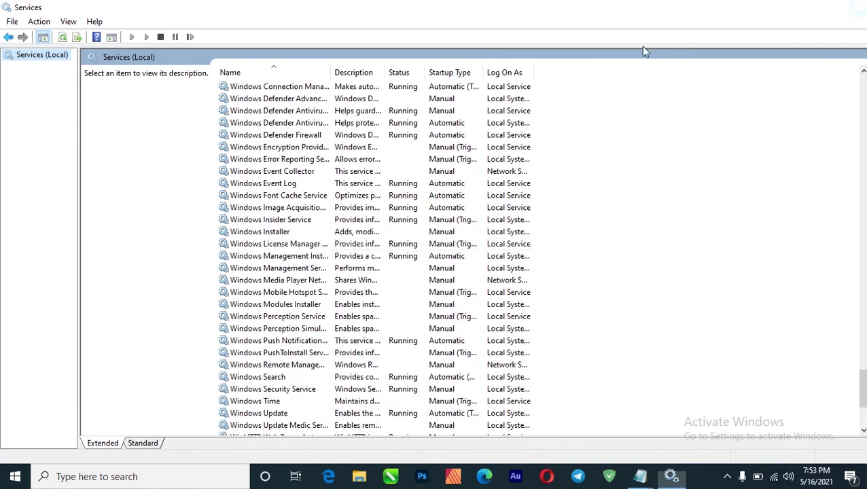
pyautogui.rightClick(358, 3)
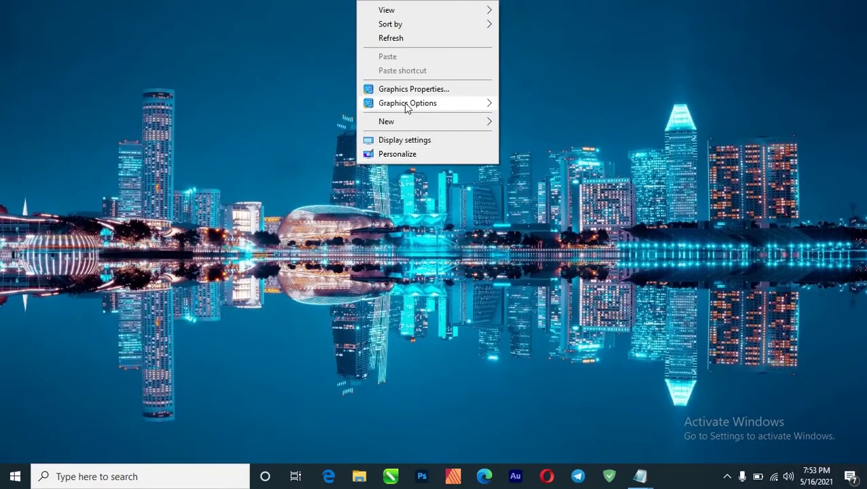
pyautogui.click(401, 40)
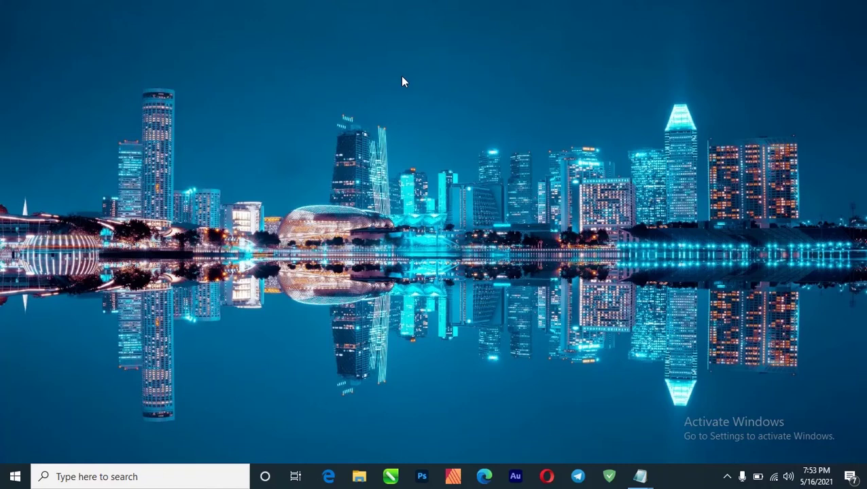
# - Open the Eso Windows Services Optimizer folder in Videos and run the eso application
pyautogui.click(359, 476)
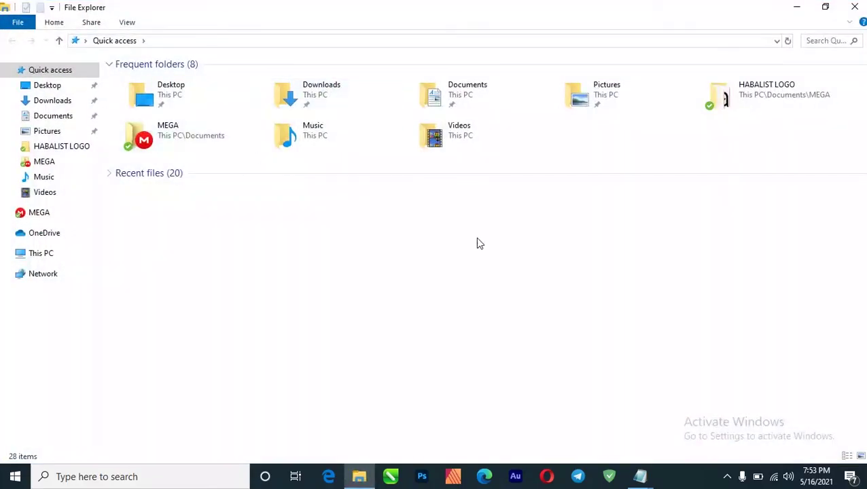
pyautogui.doubleClick(464, 133)
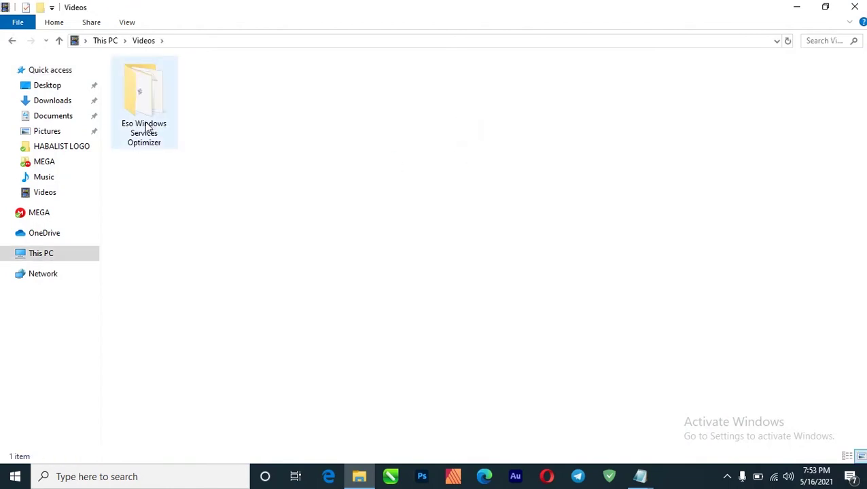
pyautogui.doubleClick(145, 124)
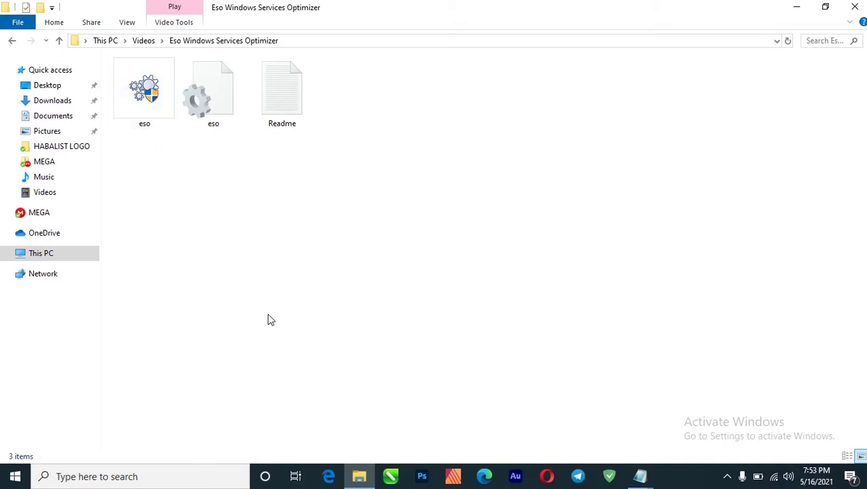
pyautogui.click(141, 113)
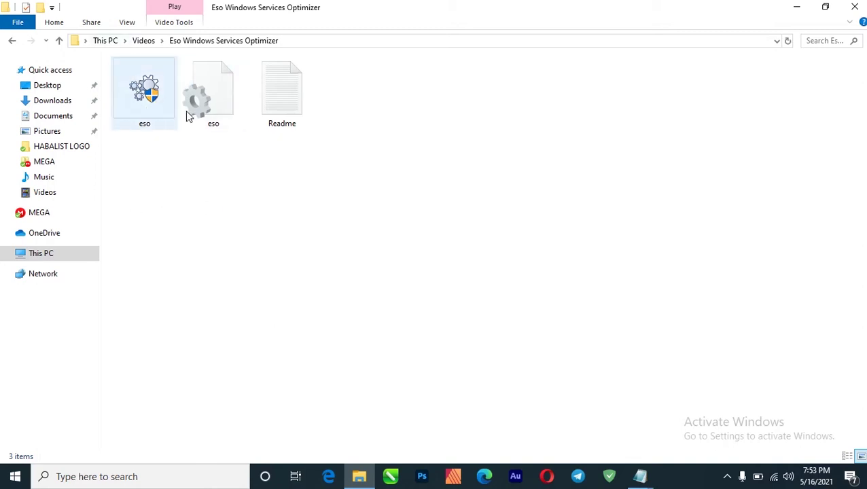
pyautogui.doubleClick(144, 100)
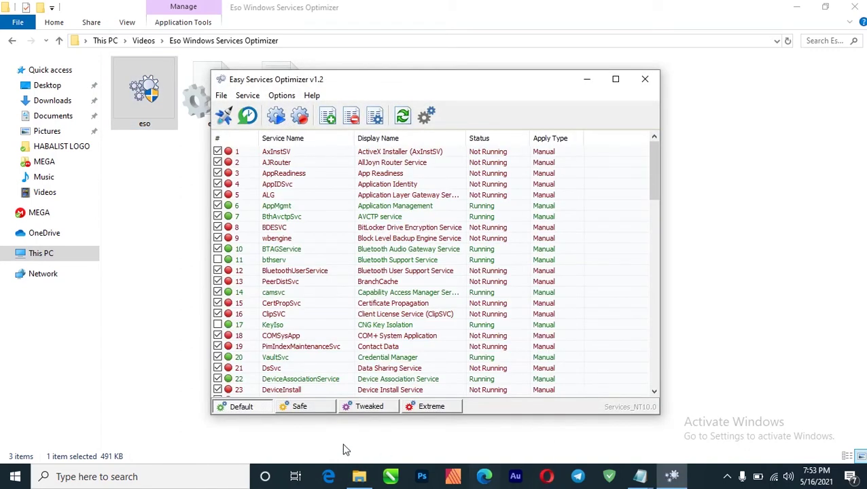
# - Minimize File Explorer, refresh the desktop, and bring up Microsoft Edge in a maximized window
pyautogui.click(328, 476)
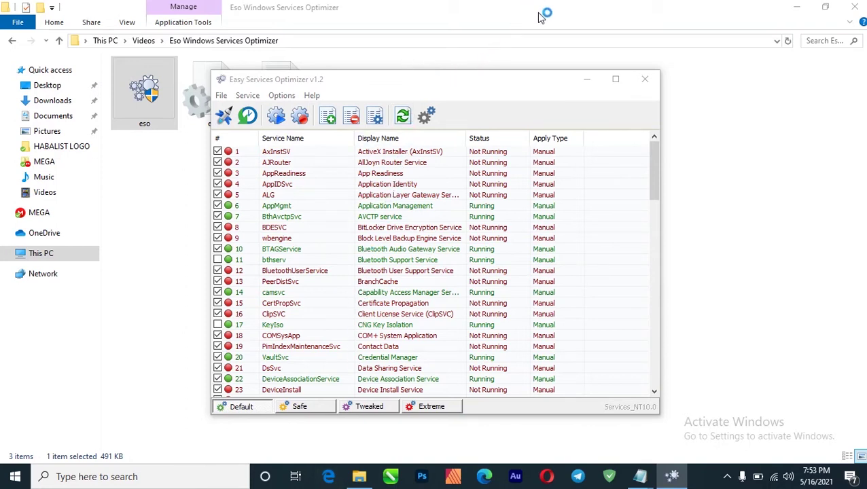
pyautogui.click(796, 9)
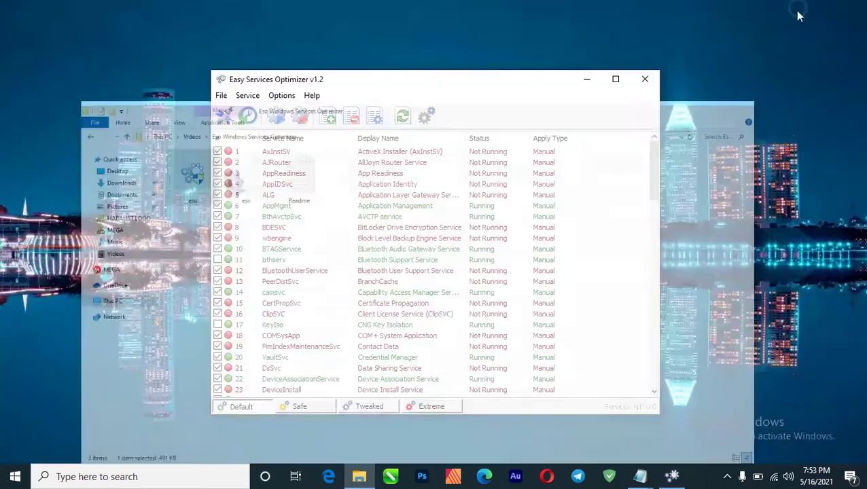
pyautogui.rightClick(725, 53)
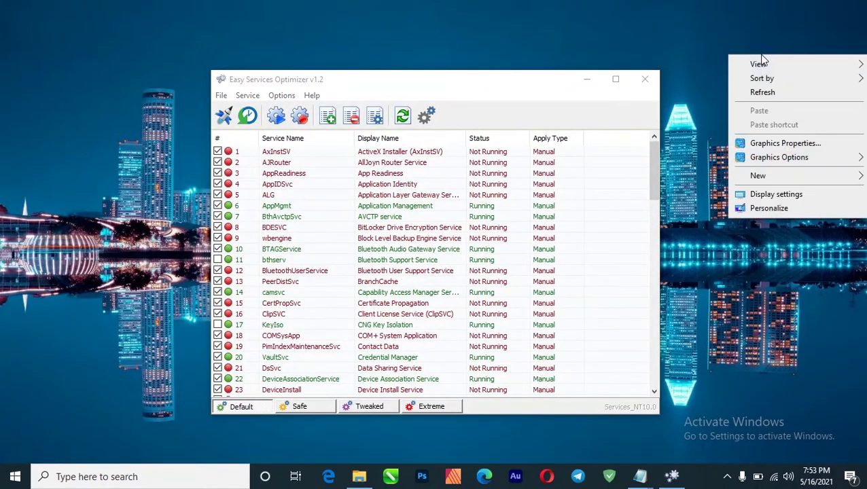
pyautogui.click(760, 92)
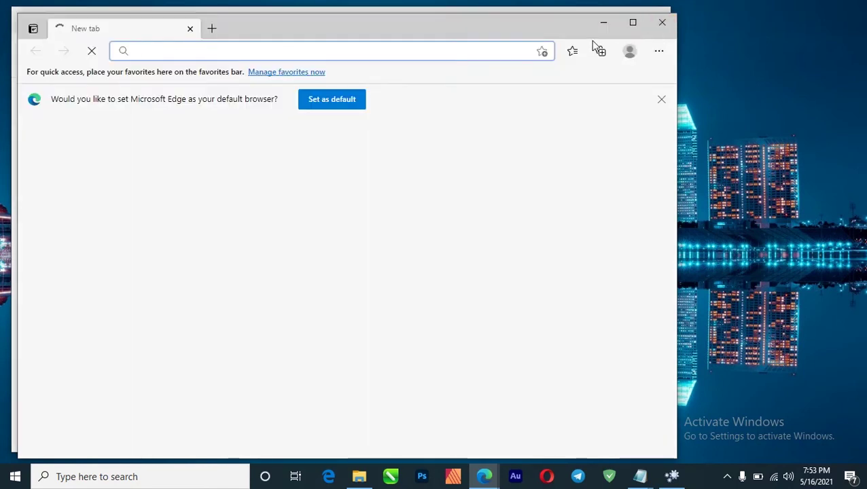
pyautogui.click(629, 23)
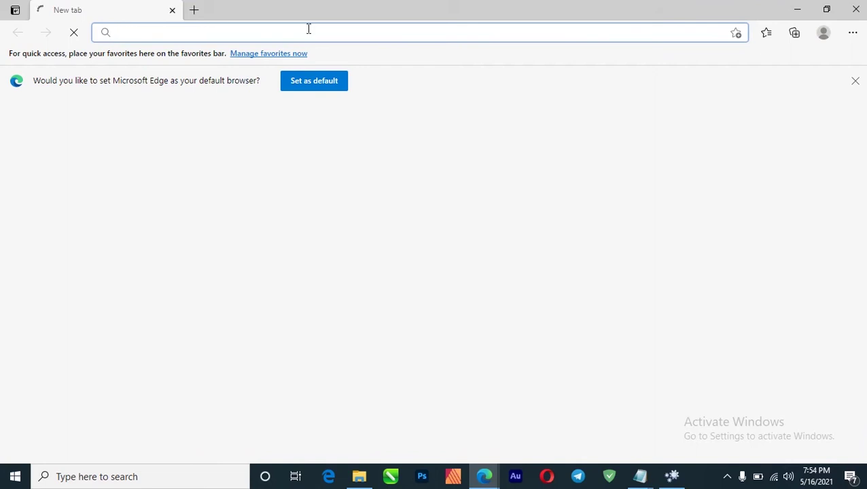
# - Search the web for "easy services optimizer"
pyautogui.write('s')
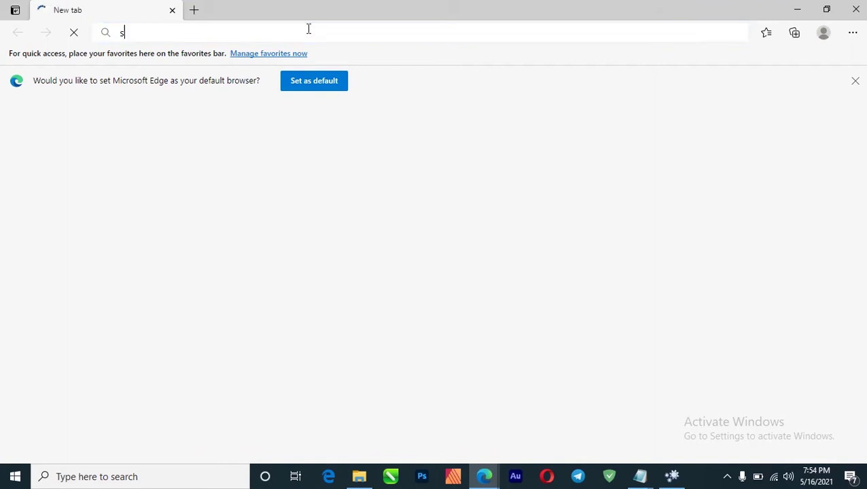
pyautogui.press('BackSpace')
pyautogui.write('easy wi')
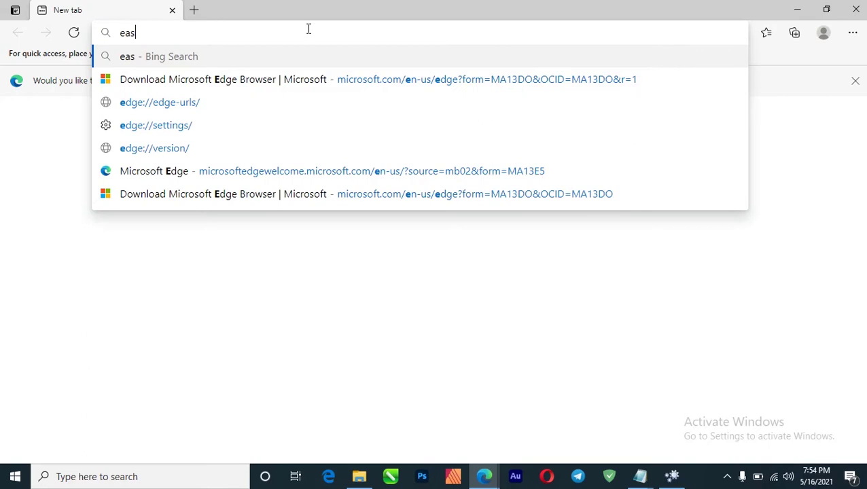
pyautogui.write('d')
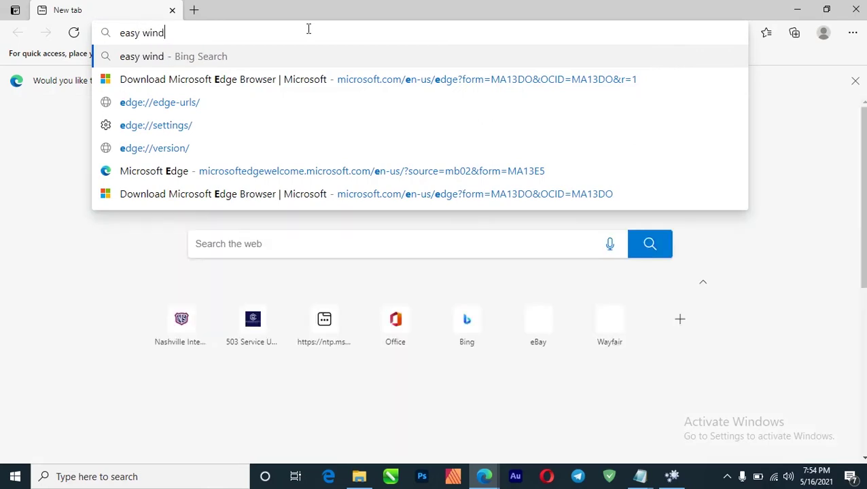
pyautogui.press('BackSpace')
pyautogui.press('BackSpace')
pyautogui.press('BackSpace')
pyautogui.press('BackSpace')
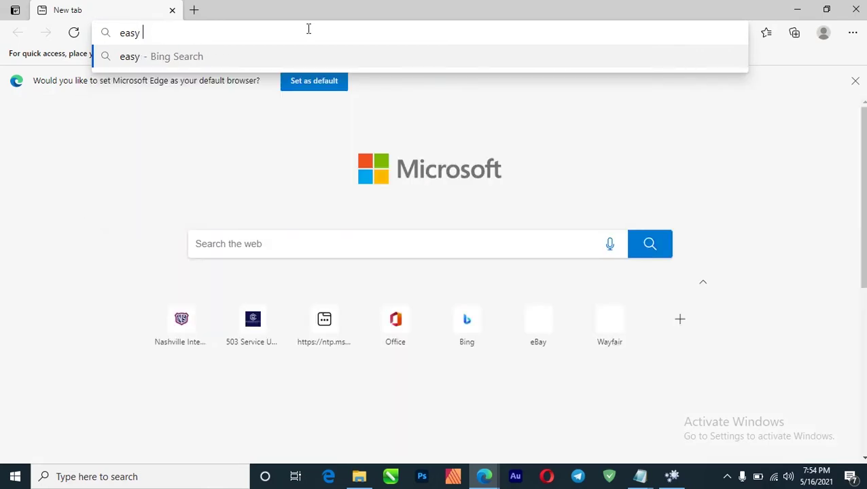
pyautogui.write('servix')
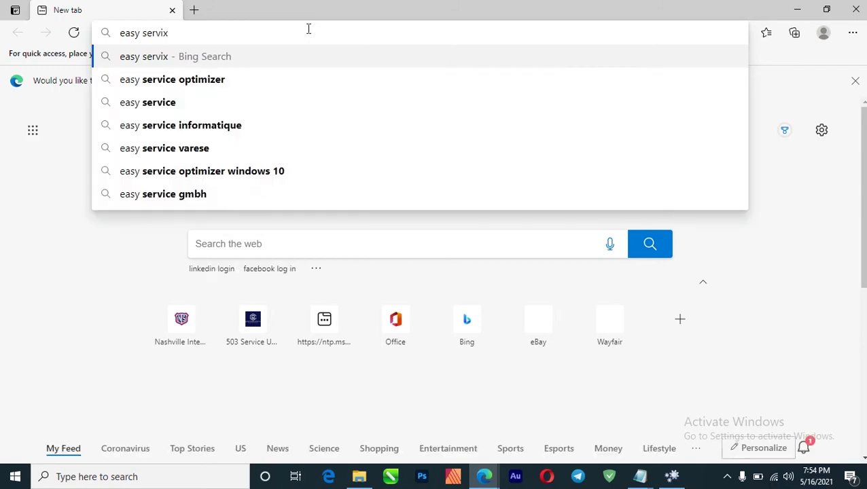
pyautogui.press('BackSpace')
pyautogui.write('ces')
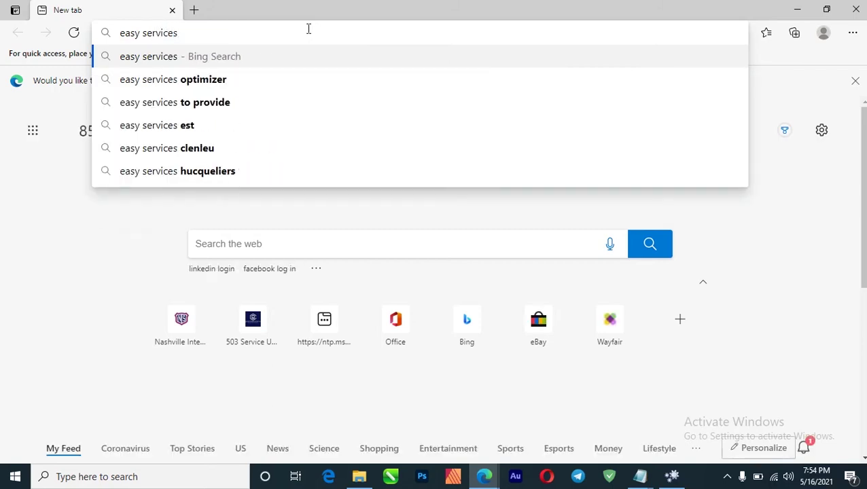
pyautogui.click(267, 80)
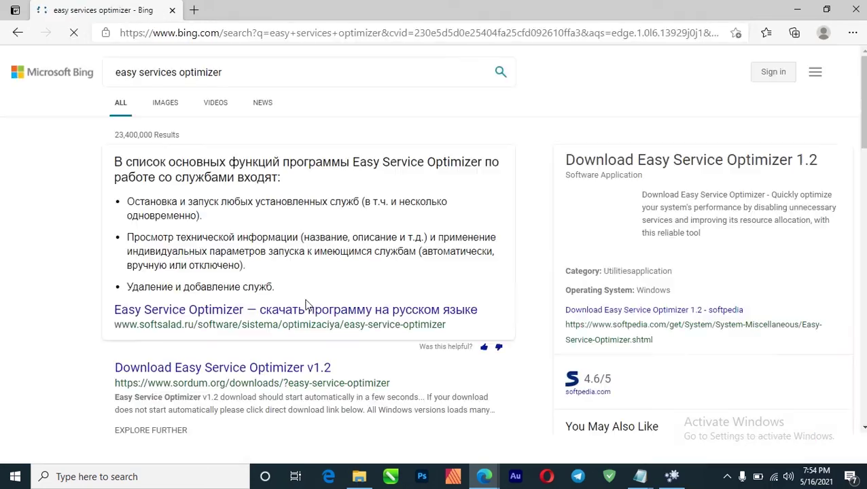
# - Open the sordum.org result for Easy Service Optimizer v1.2 and start its direct download
pyautogui.scroll(-3, 327, 238)
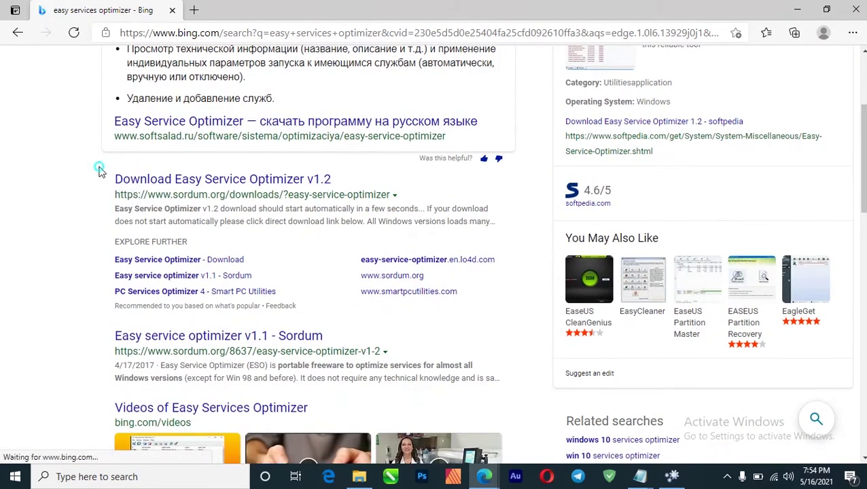
pyautogui.moveTo(100, 170); pyautogui.dragTo(327, 193)
pyautogui.click(73, 188)
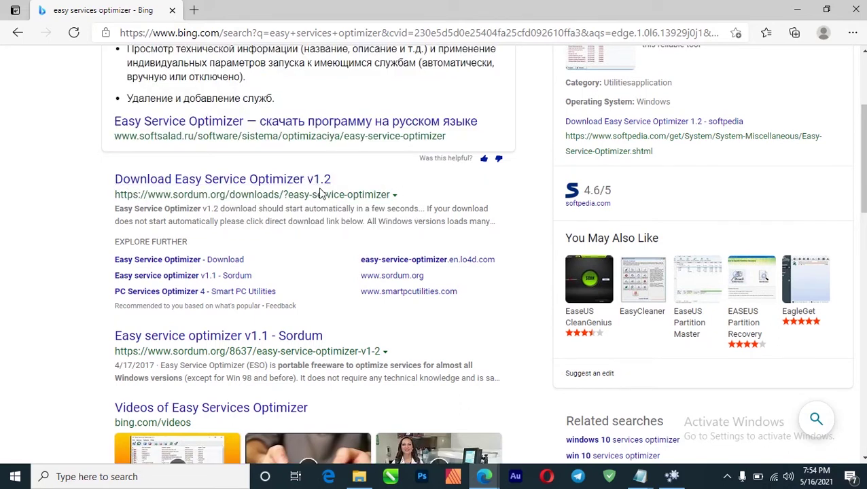
pyautogui.click(296, 179)
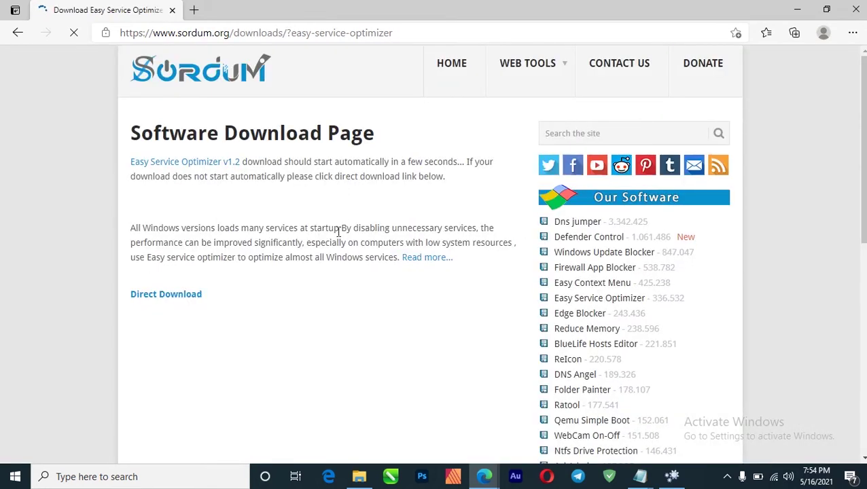
pyautogui.scroll(-1, 336, 238)
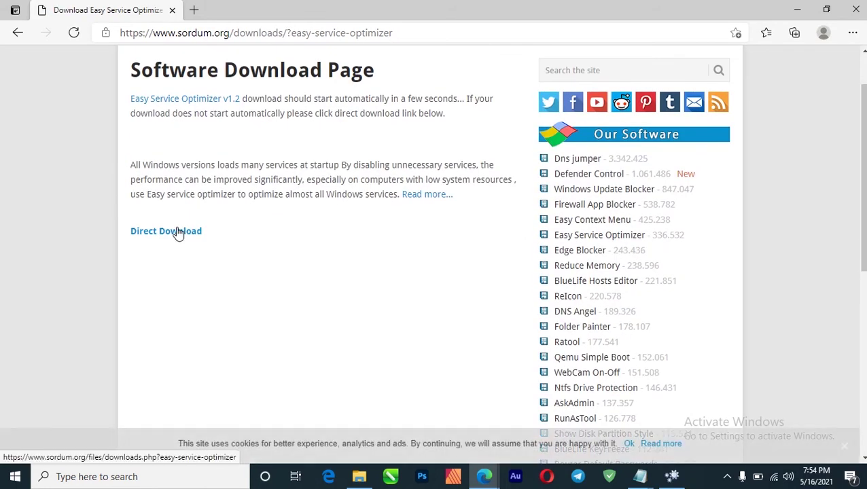
pyautogui.click(176, 231)
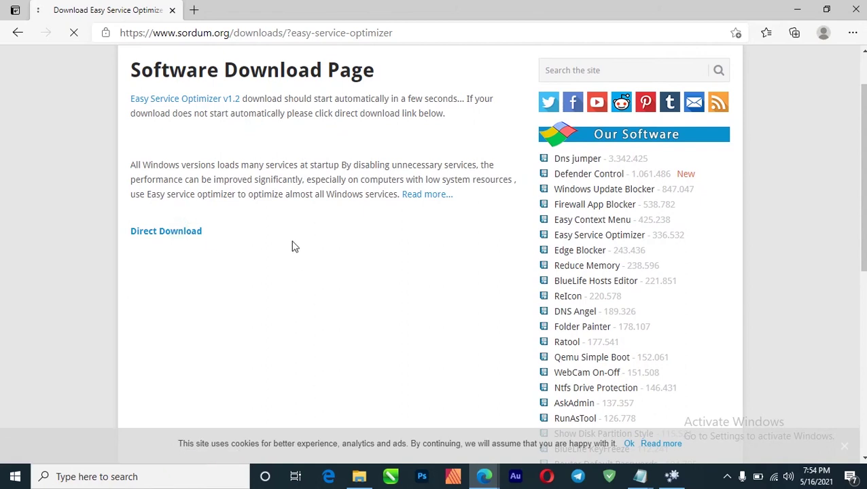
# - Open the downloaded eso.zip to check its contents, and close the archive and the browser
pyautogui.click(172, 9)
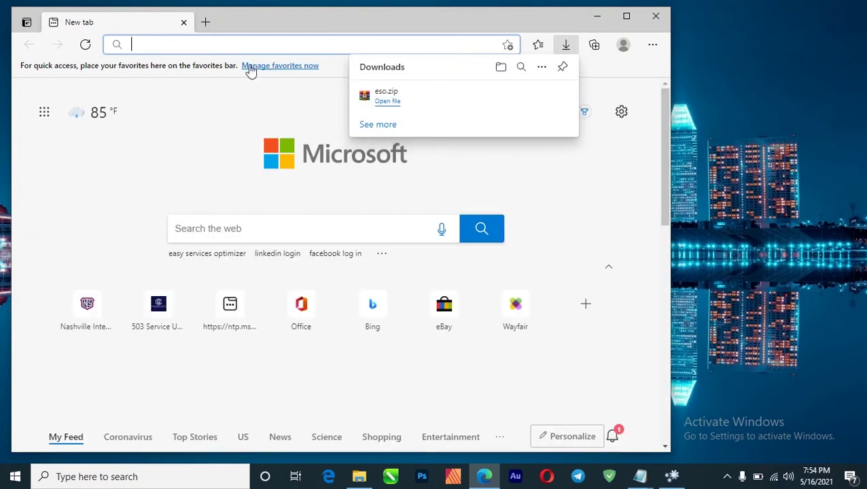
pyautogui.click(390, 106)
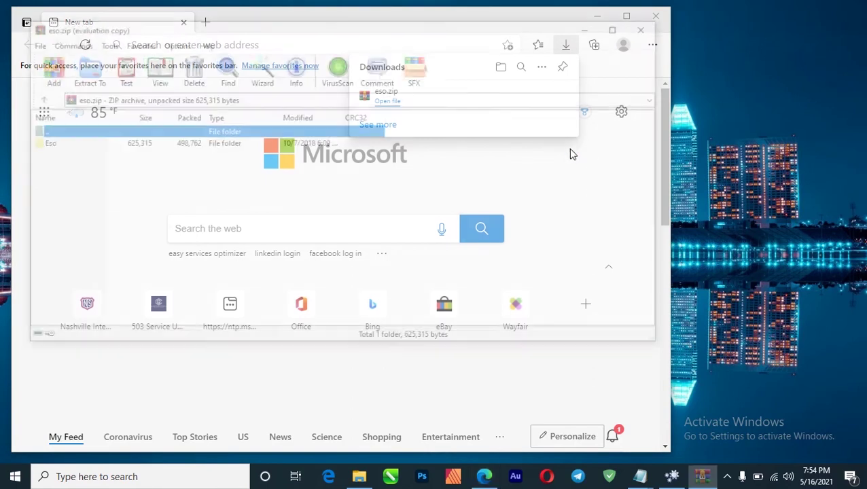
pyautogui.click(39, 144)
pyautogui.click(34, 131)
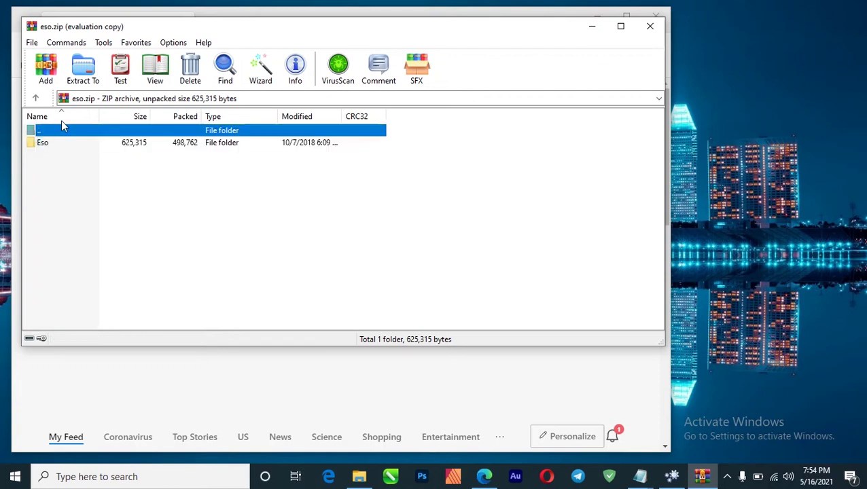
pyautogui.click(650, 25)
pyautogui.click(656, 19)
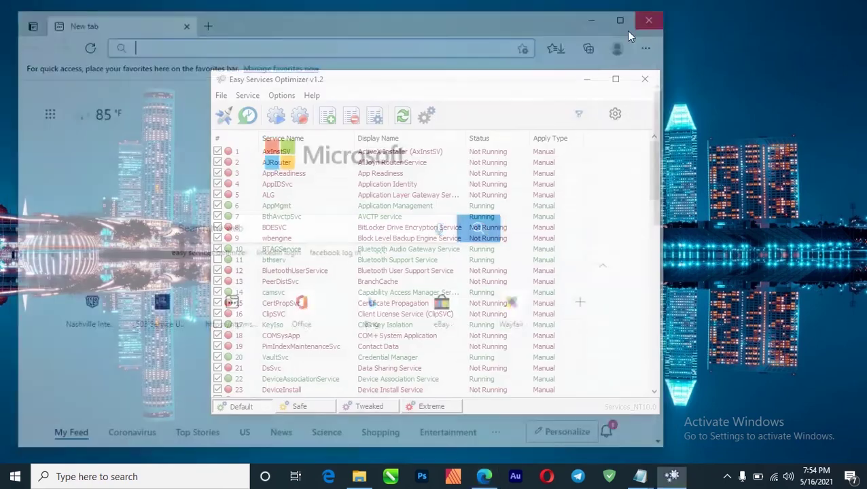
# - Review the eso application in the Eso Windows Services Optimizer folder and minimize File Explorer
pyautogui.click(358, 476)
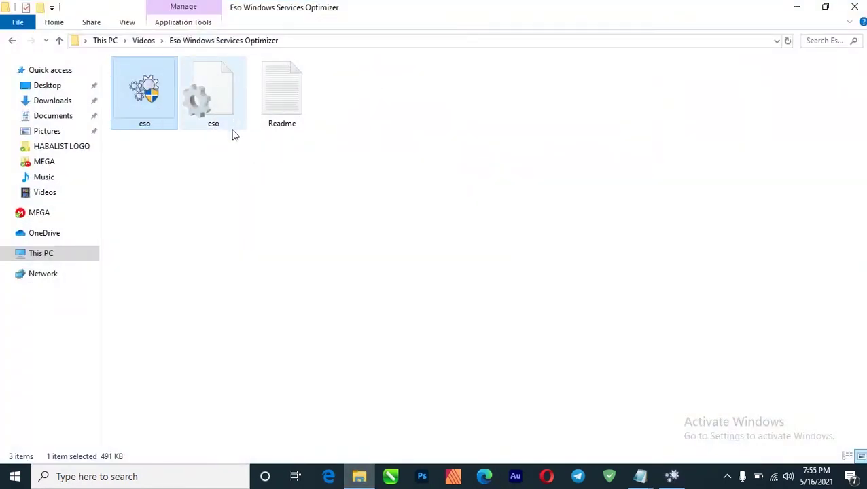
pyautogui.moveTo(215, 182); pyautogui.dragTo(566, 107)
pyautogui.click(132, 105)
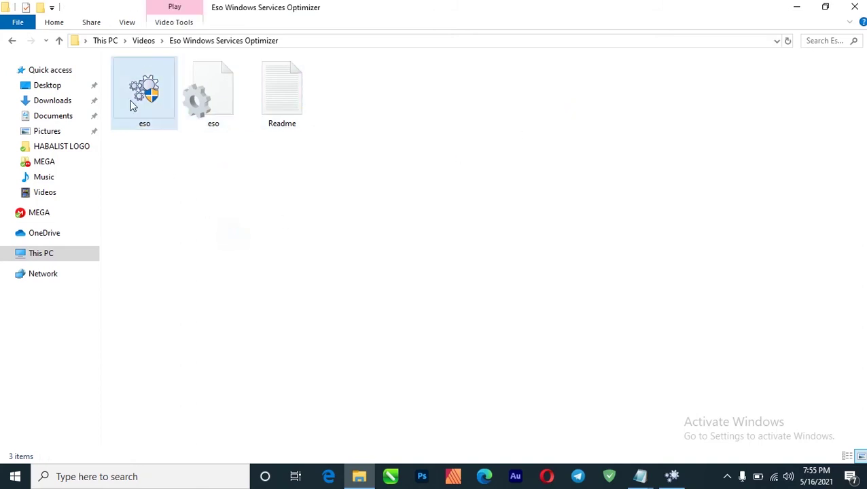
pyautogui.click(800, 7)
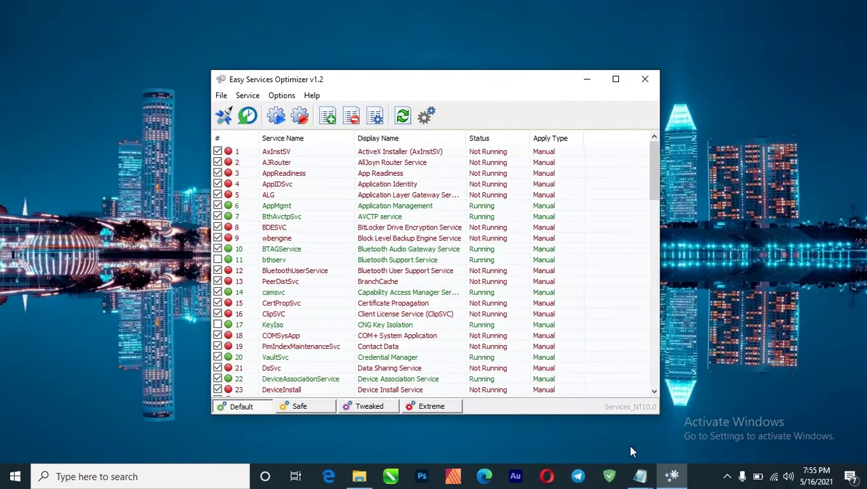
# - Maximize Easy Services Optimizer and widen the Service Name, Display Name and Status columns
pyautogui.click(615, 79)
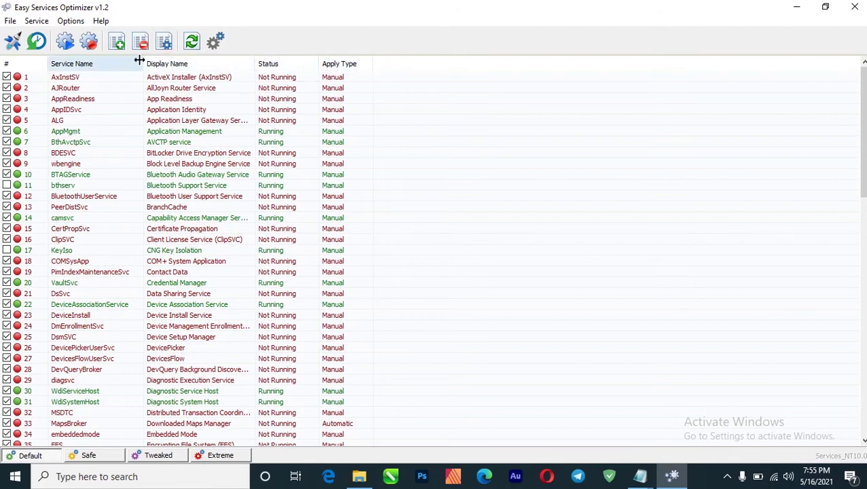
pyautogui.moveTo(141, 61); pyautogui.dragTo(180, 62)
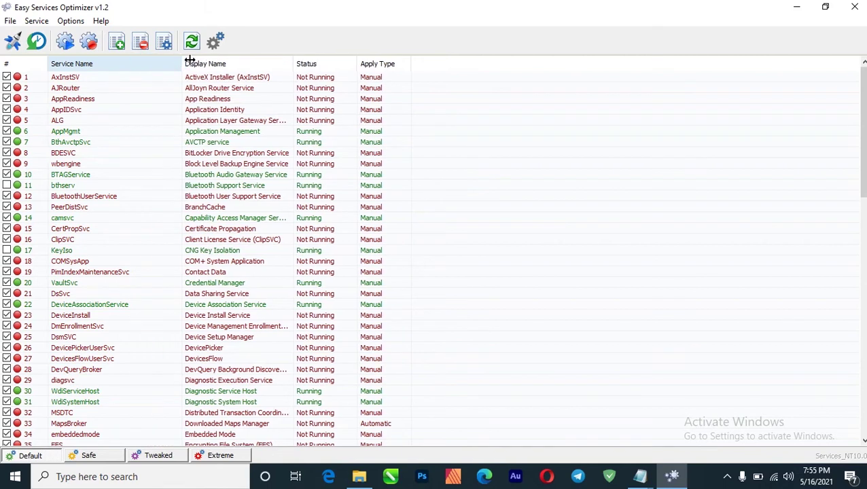
pyautogui.moveTo(292, 59); pyautogui.dragTo(372, 58)
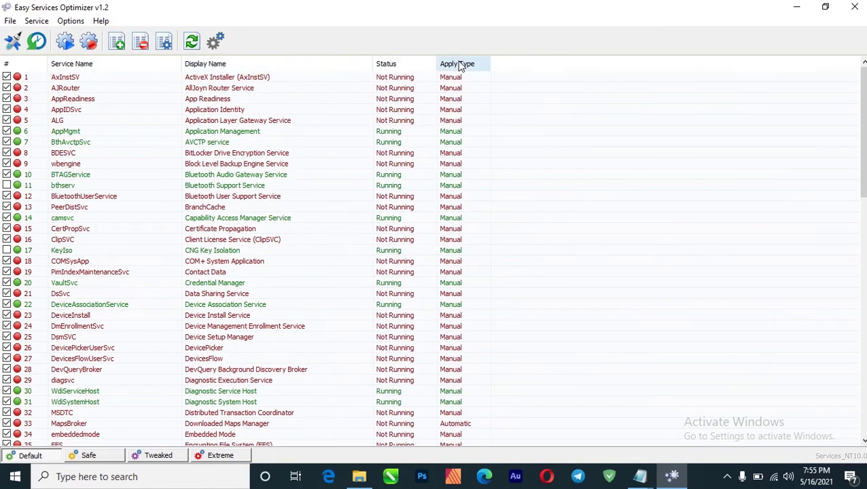
pyautogui.moveTo(432, 60); pyautogui.dragTo(508, 59)
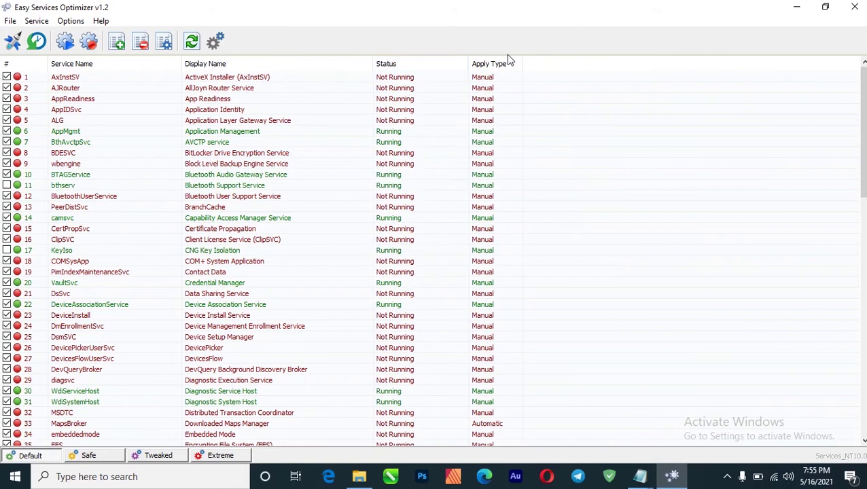